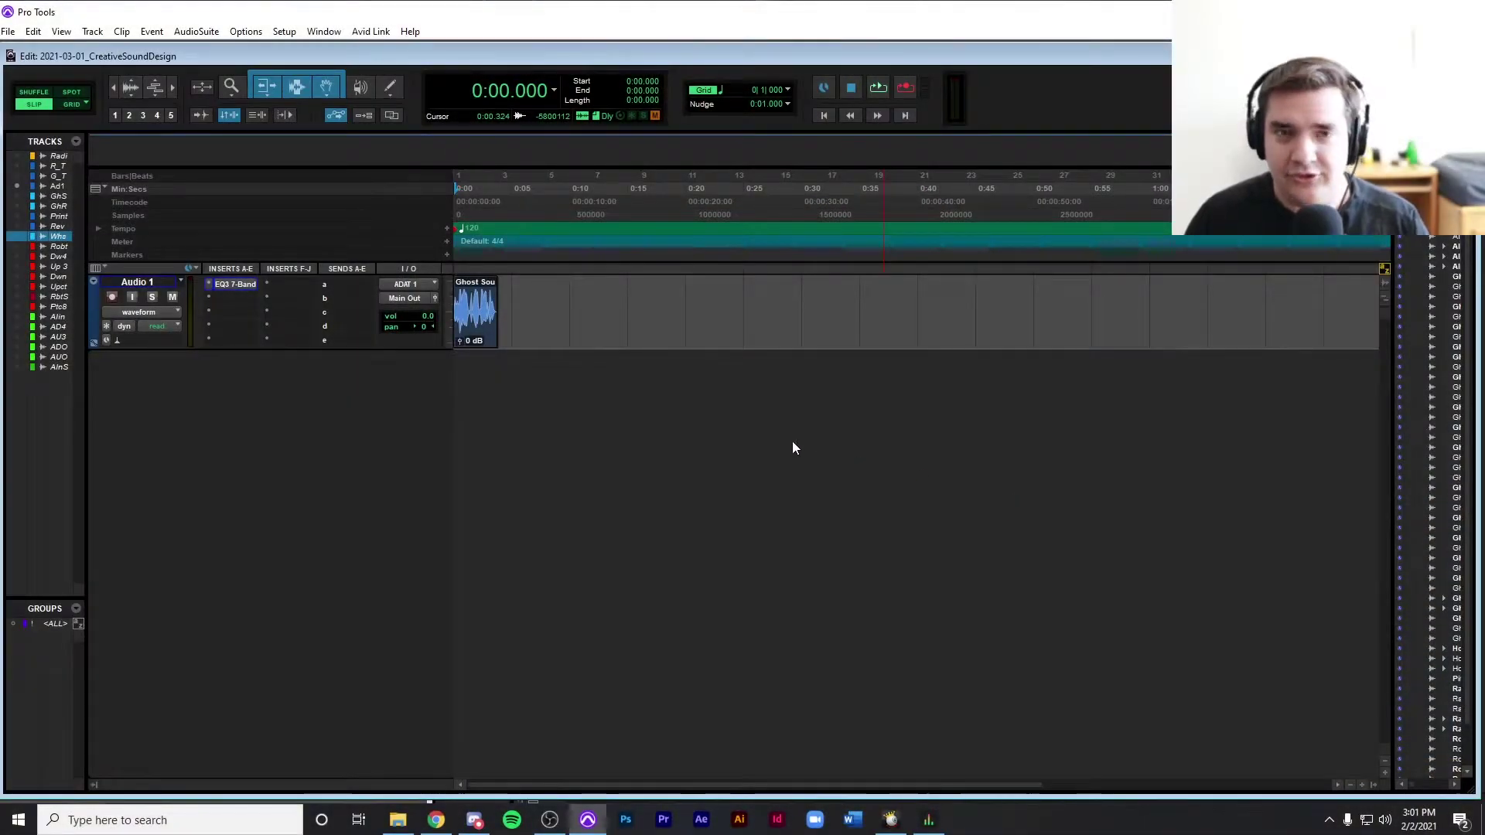
Zoom in and audition the reversed dialogue clip, then check the track's 7-band EQ.
left_click(552, 305)
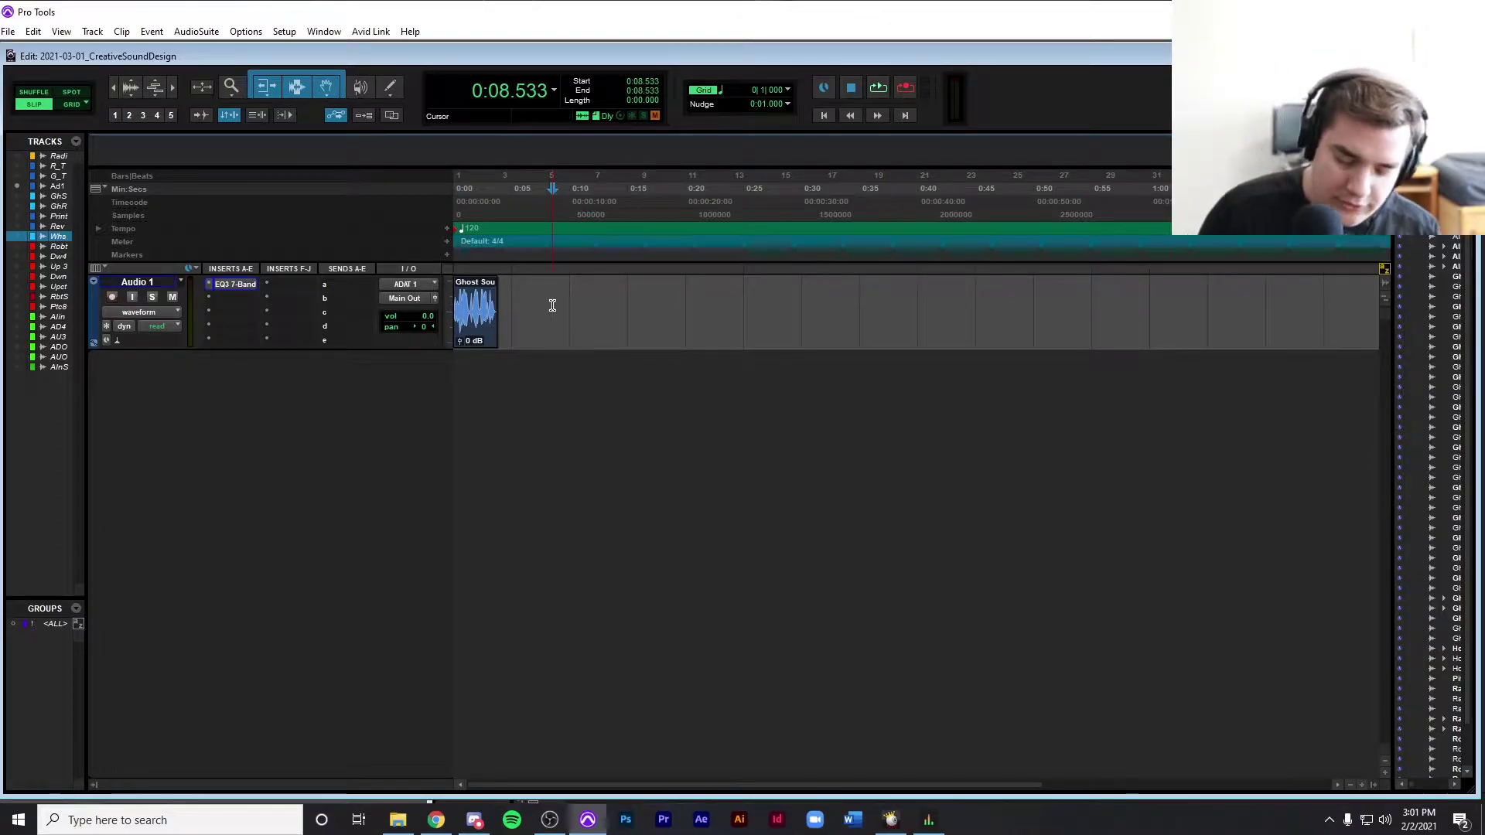
key("ctrl+]")
key("ctrl+]")
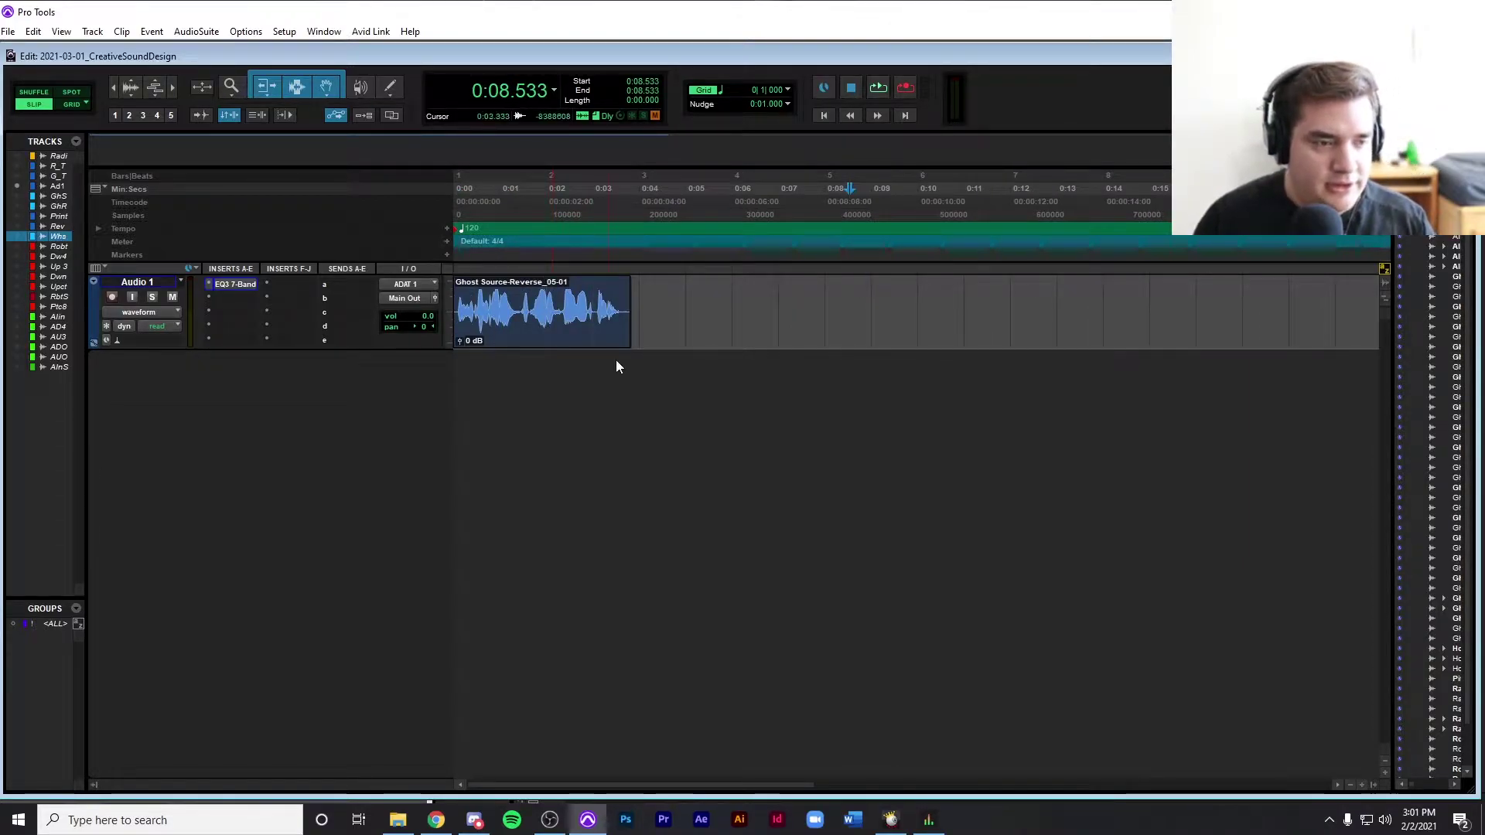
key("Return")
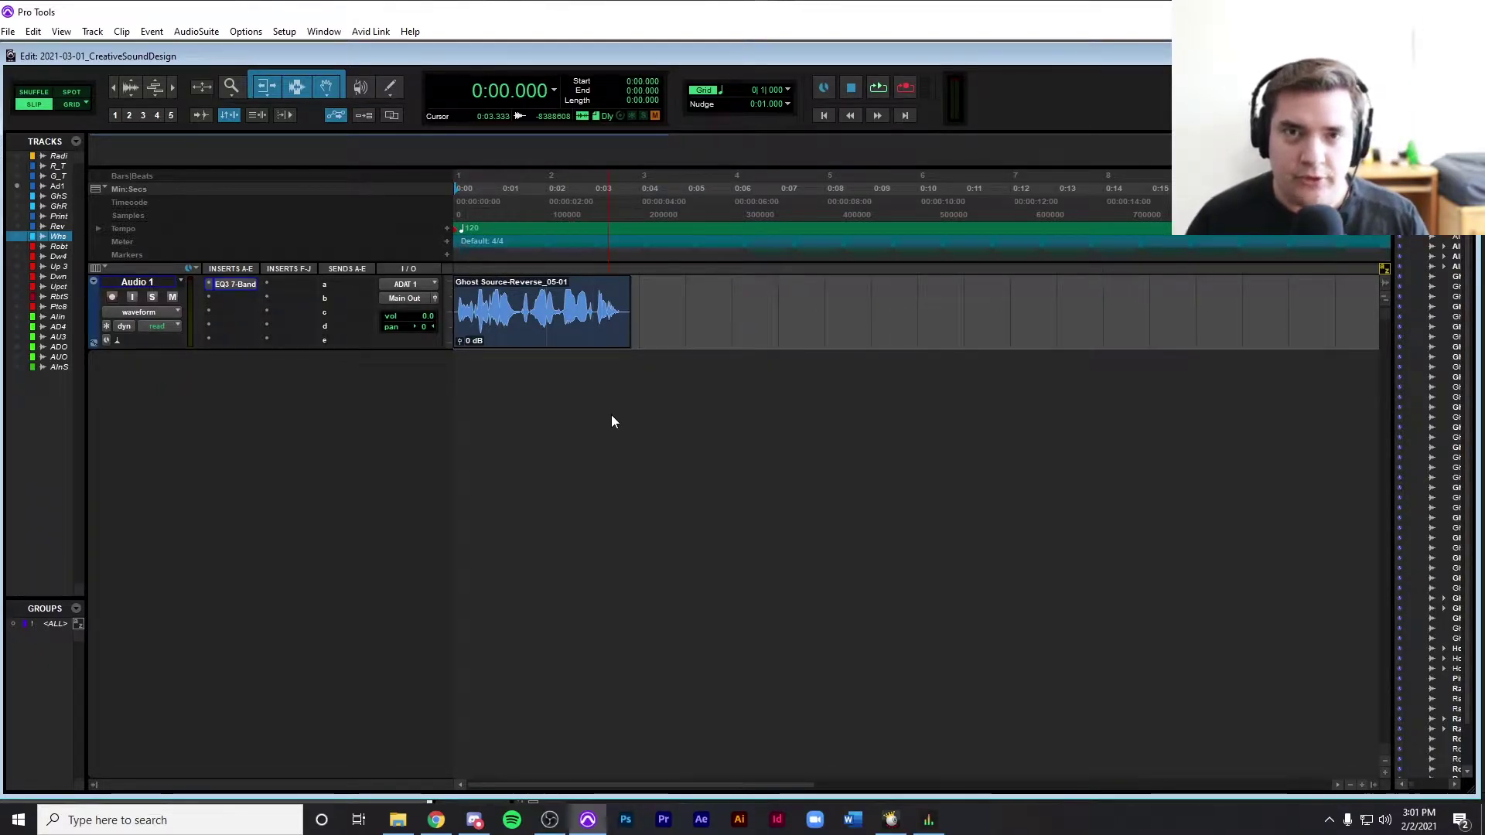
key("space")
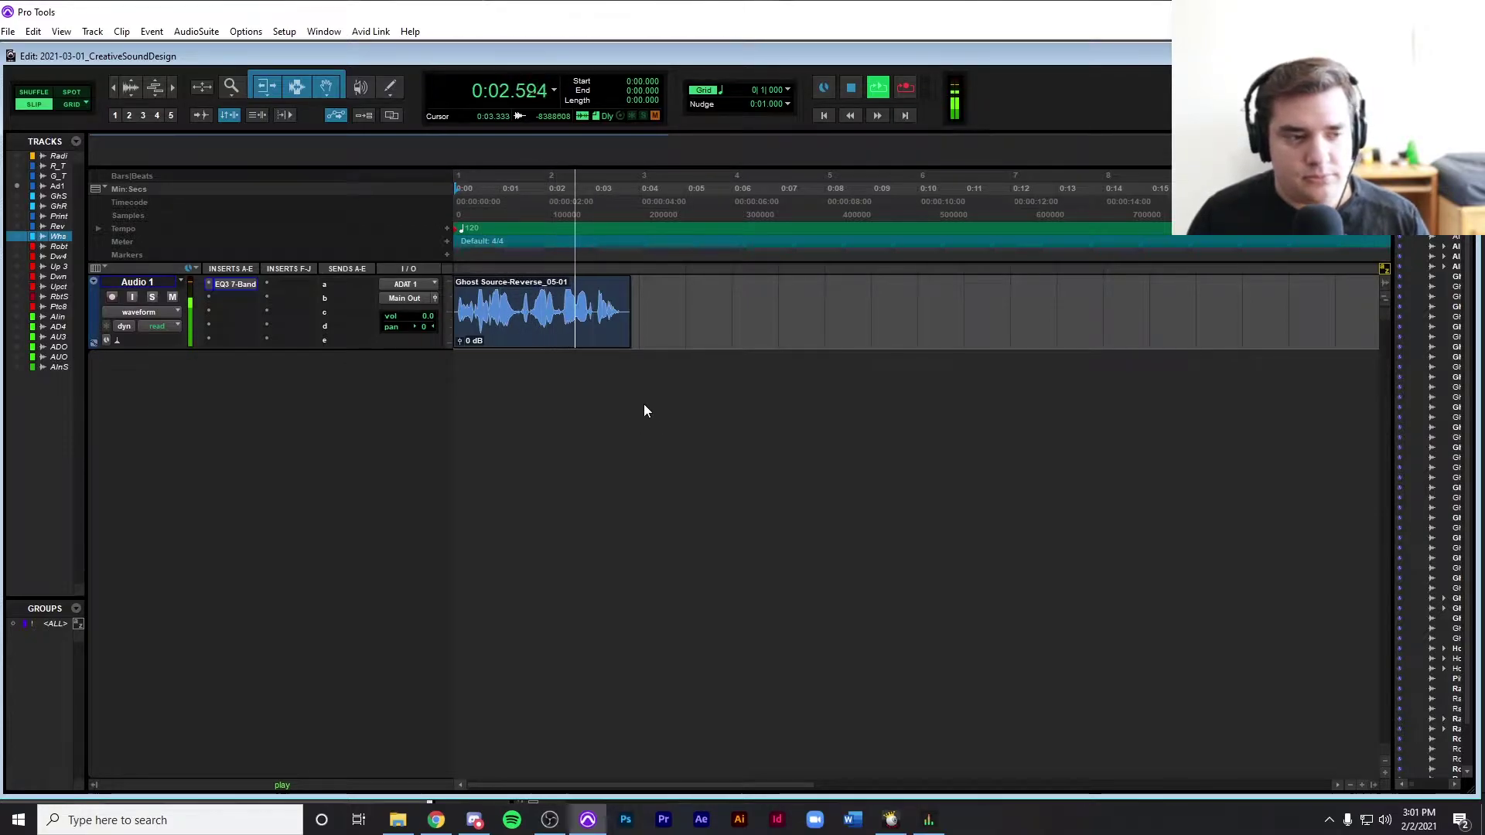
key("space")
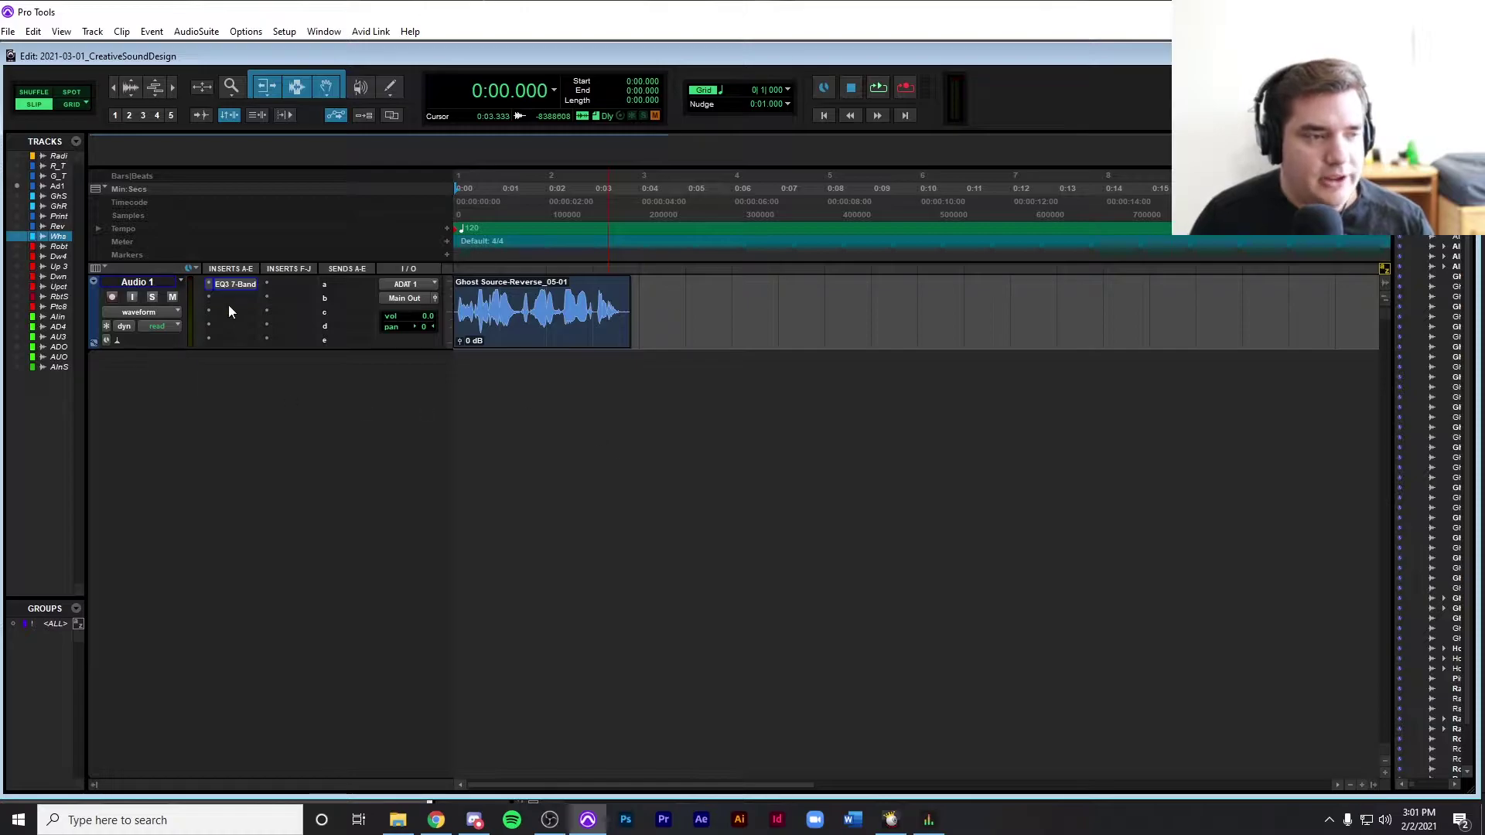
left_click(229, 285)
left_click_drag(819, 294, 826, 232)
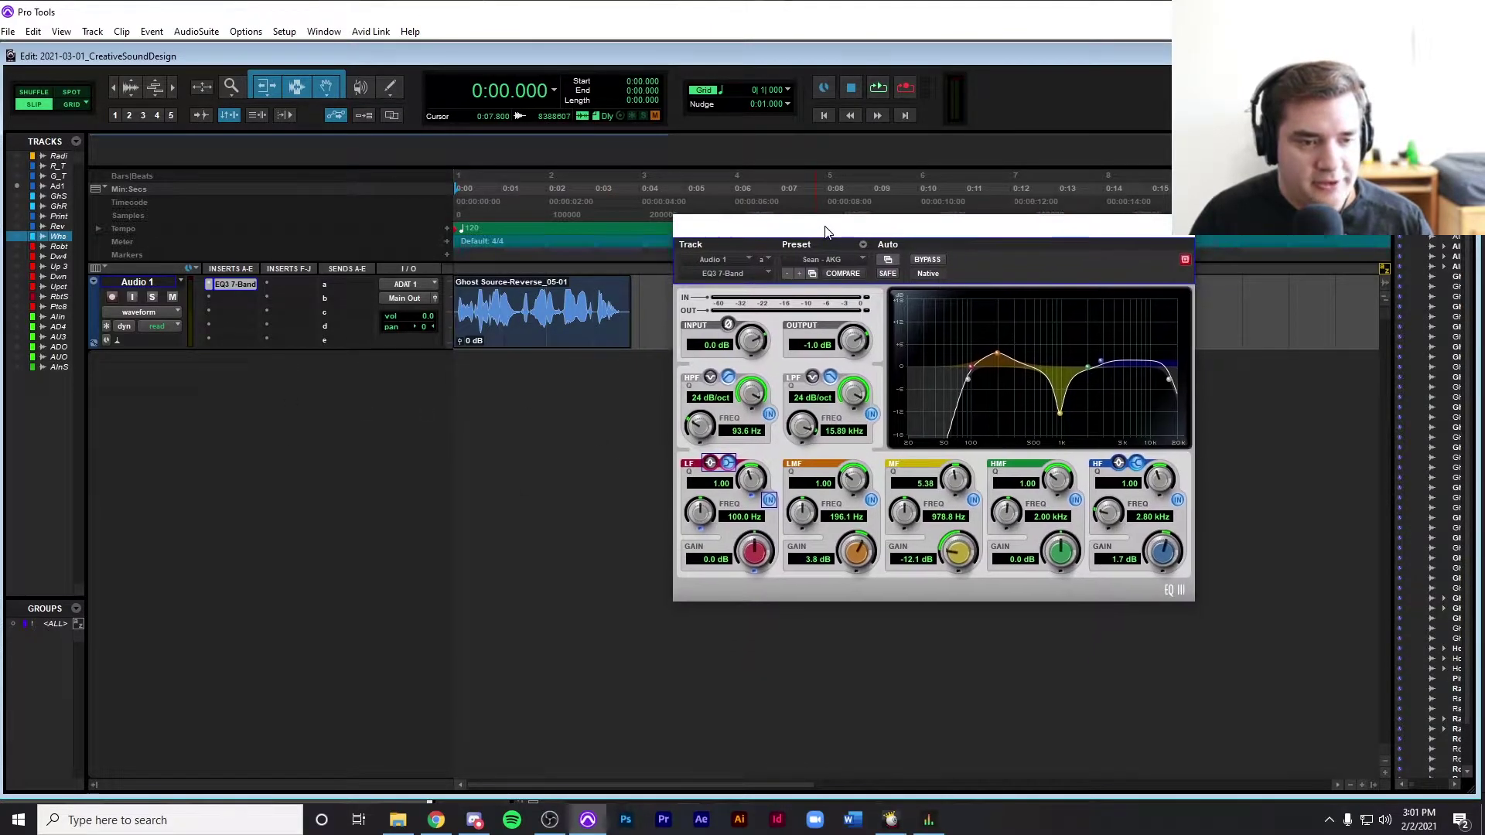
left_click(1183, 259)
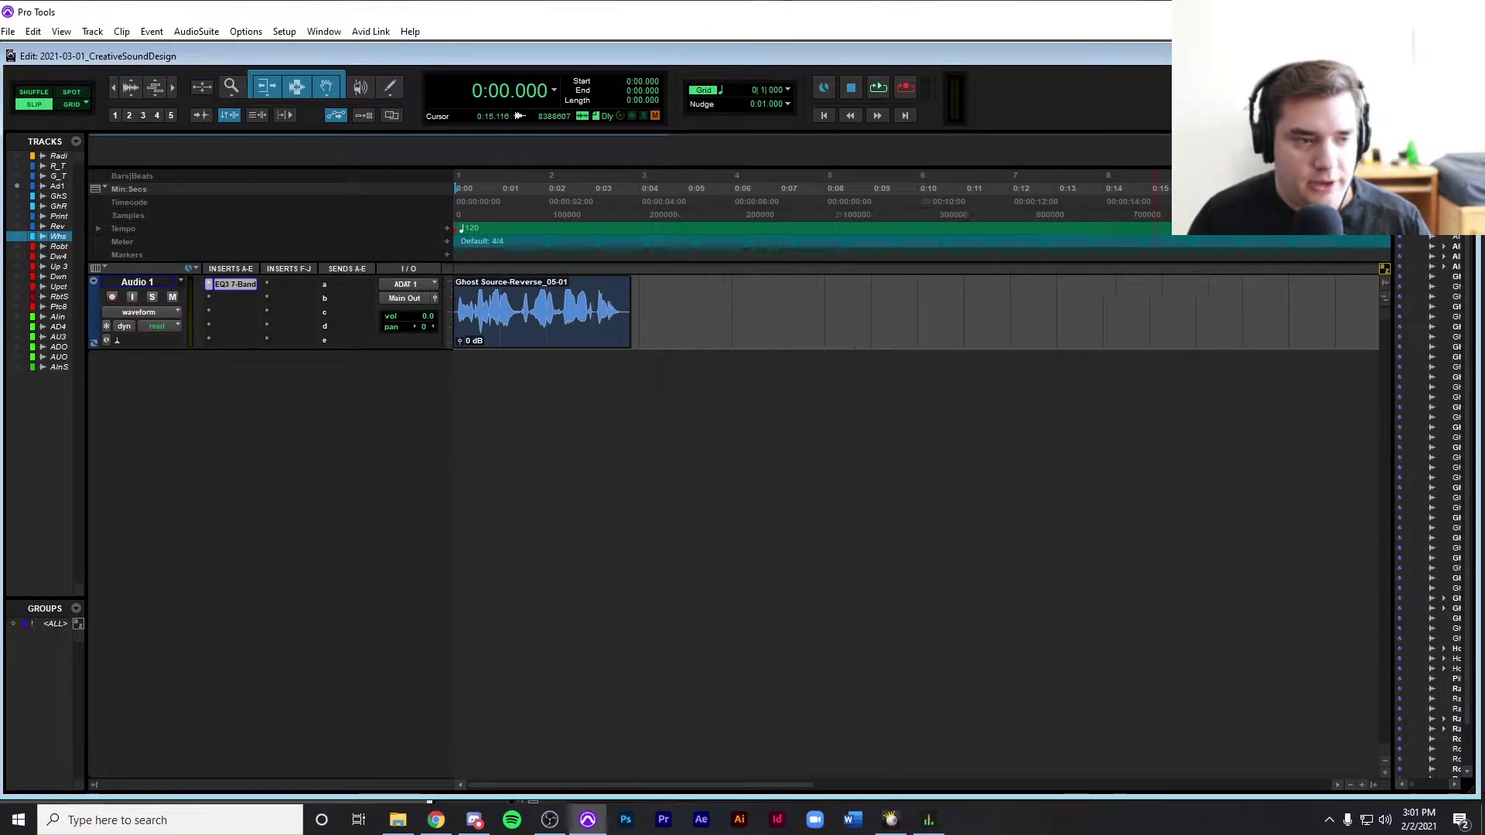
Alt-drag a copy of Ghost Source-Reverse_05-01 to start near 0:05.8 and select it.
left_click_drag(584, 334, 827, 334)
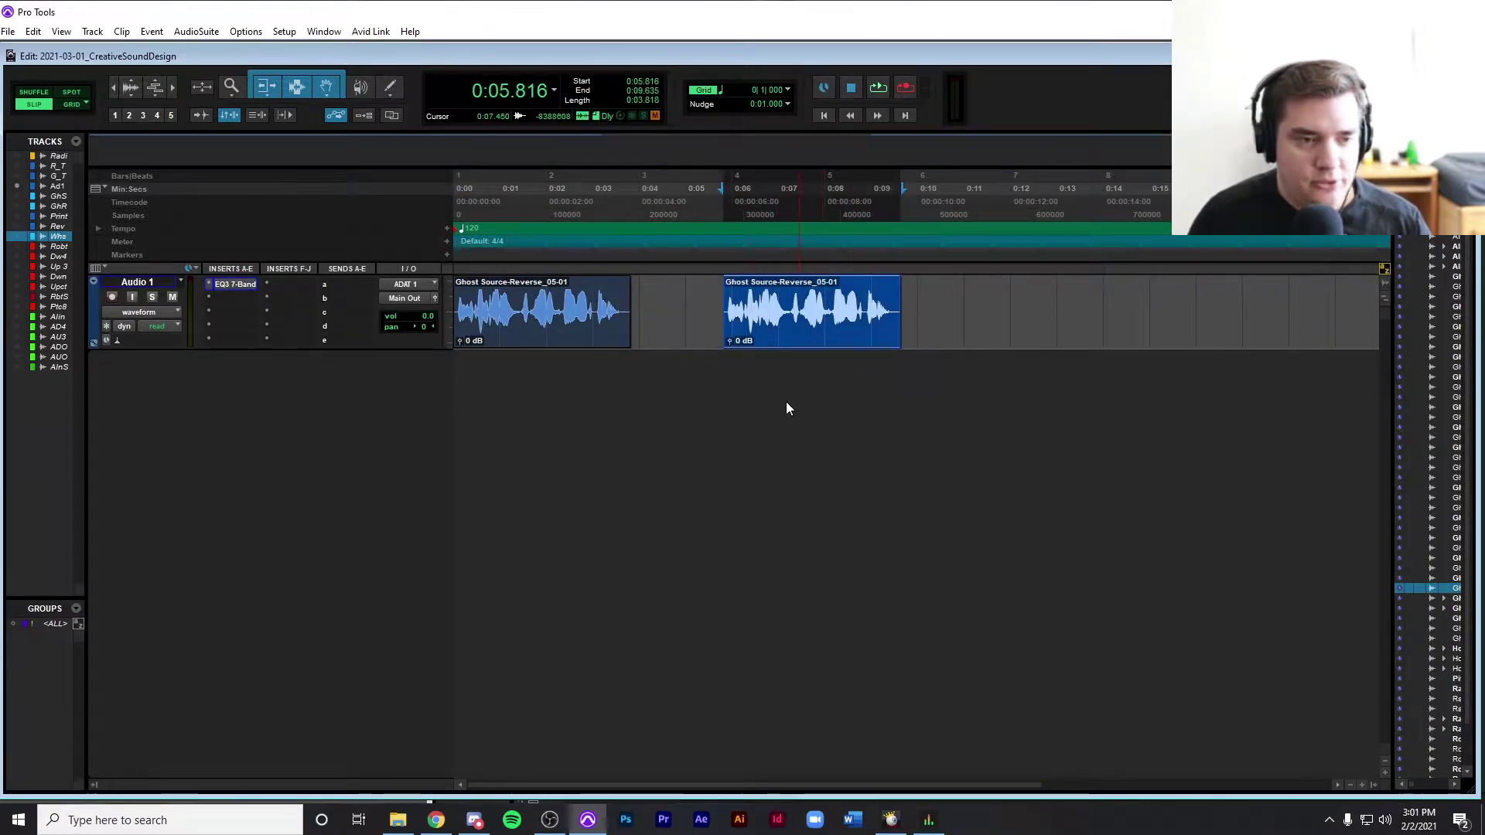
left_click(918, 324)
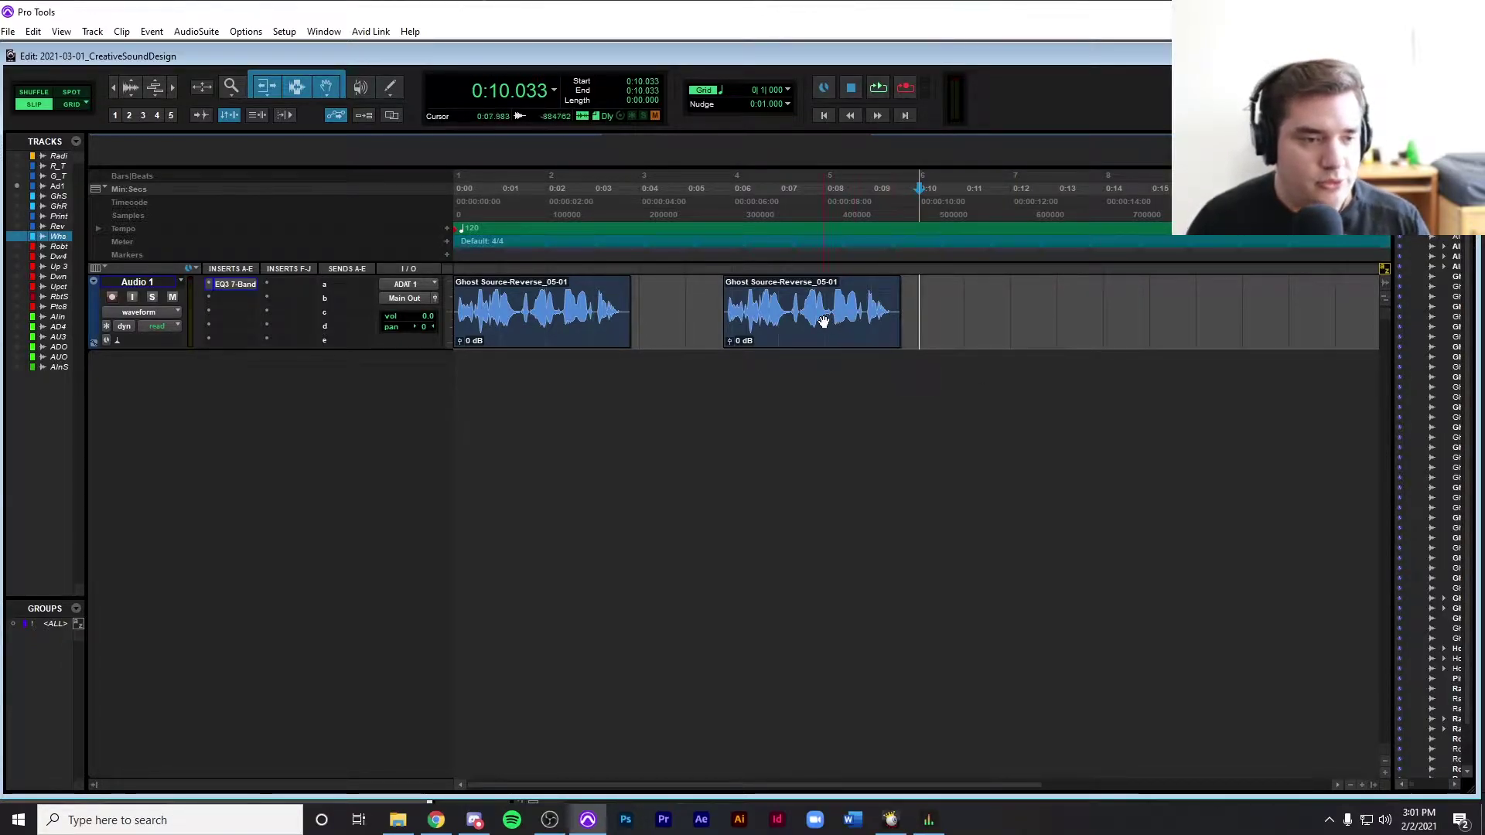
left_click(136, 282)
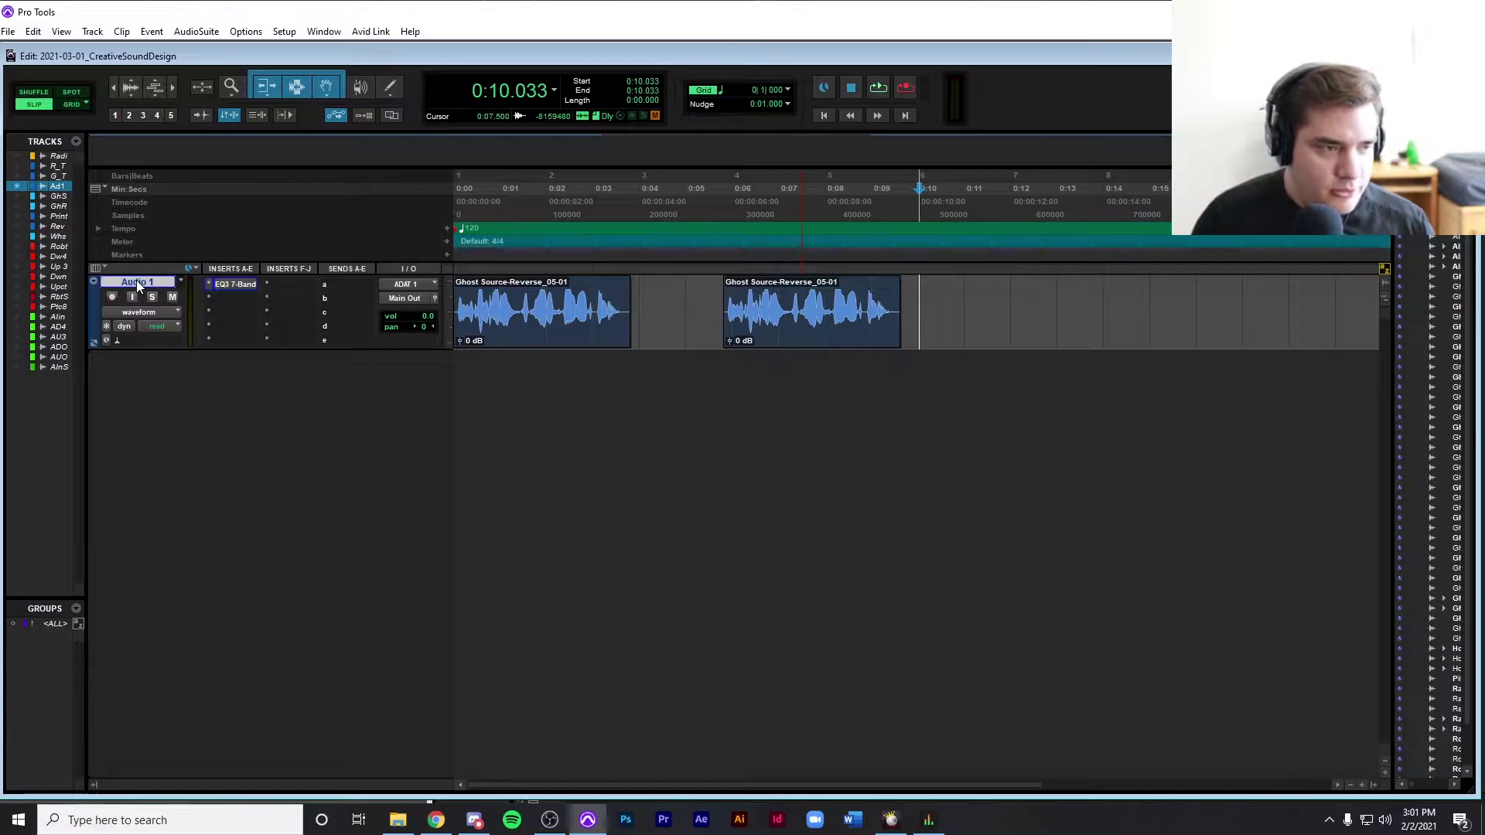
left_click(972, 306)
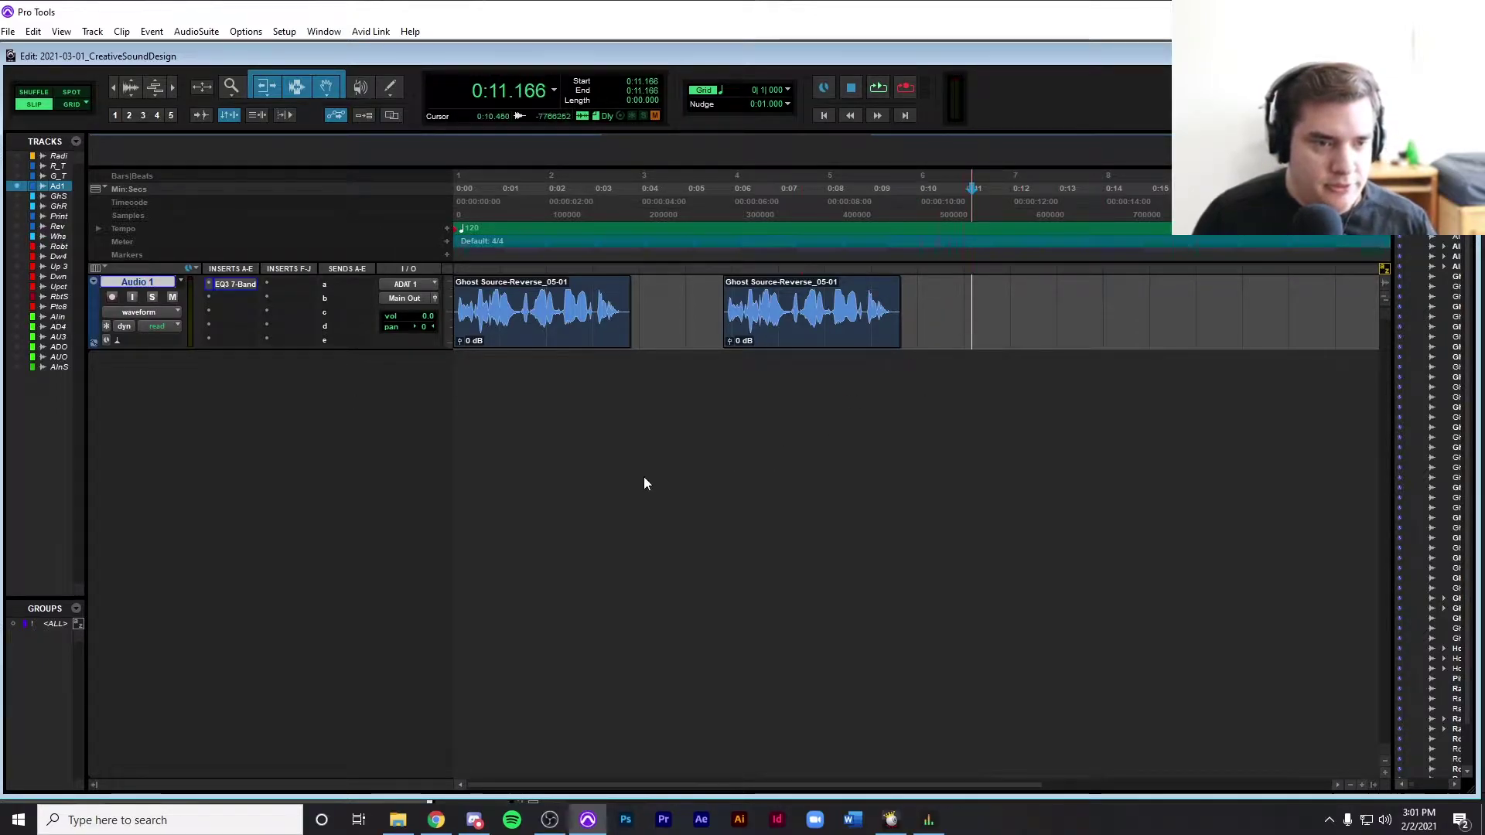
left_click(764, 327)
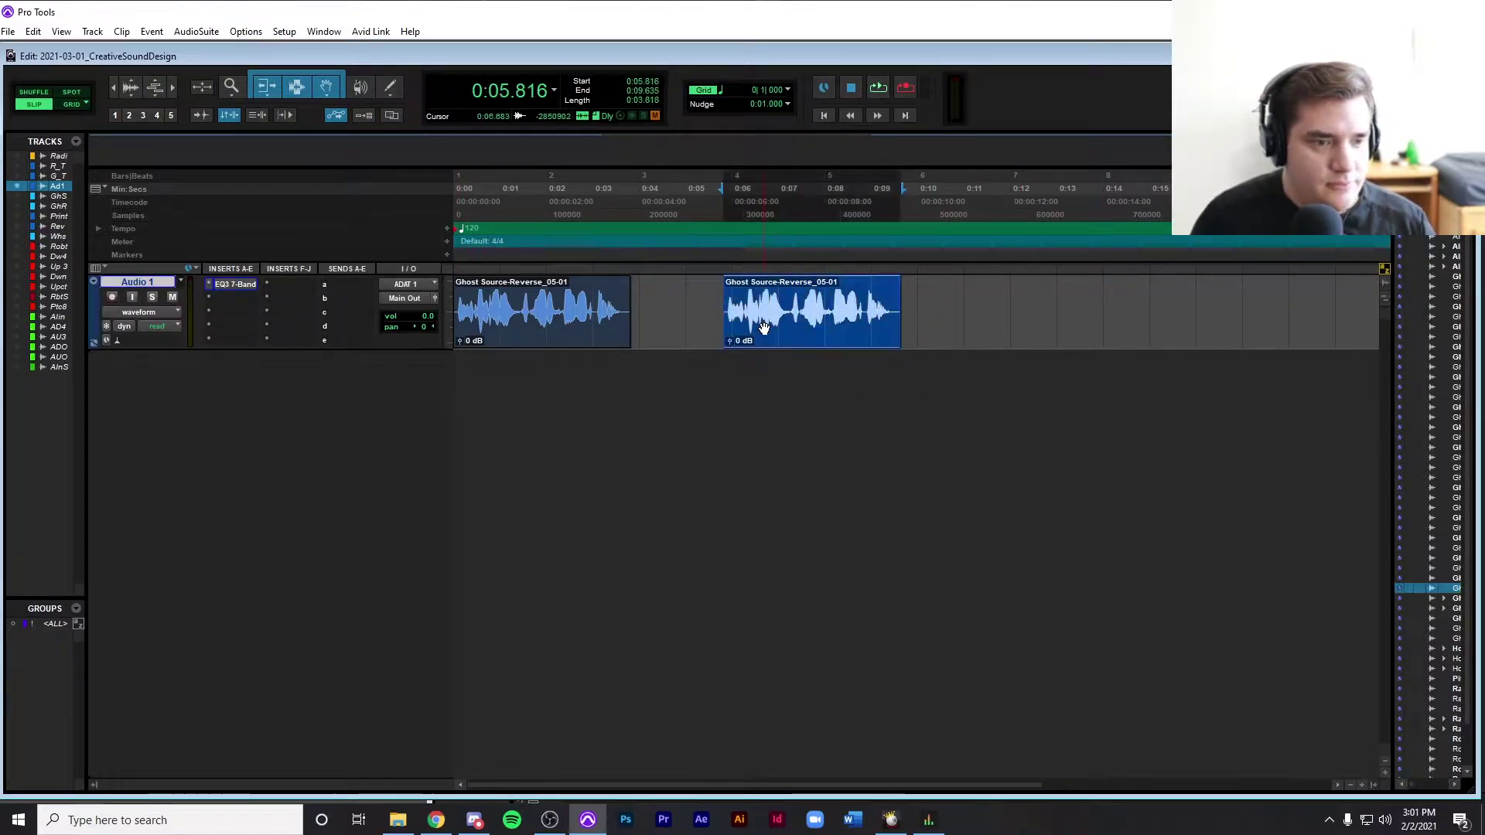
Render the AudioSuite Reverse process onto the copied clip.
left_click(197, 31)
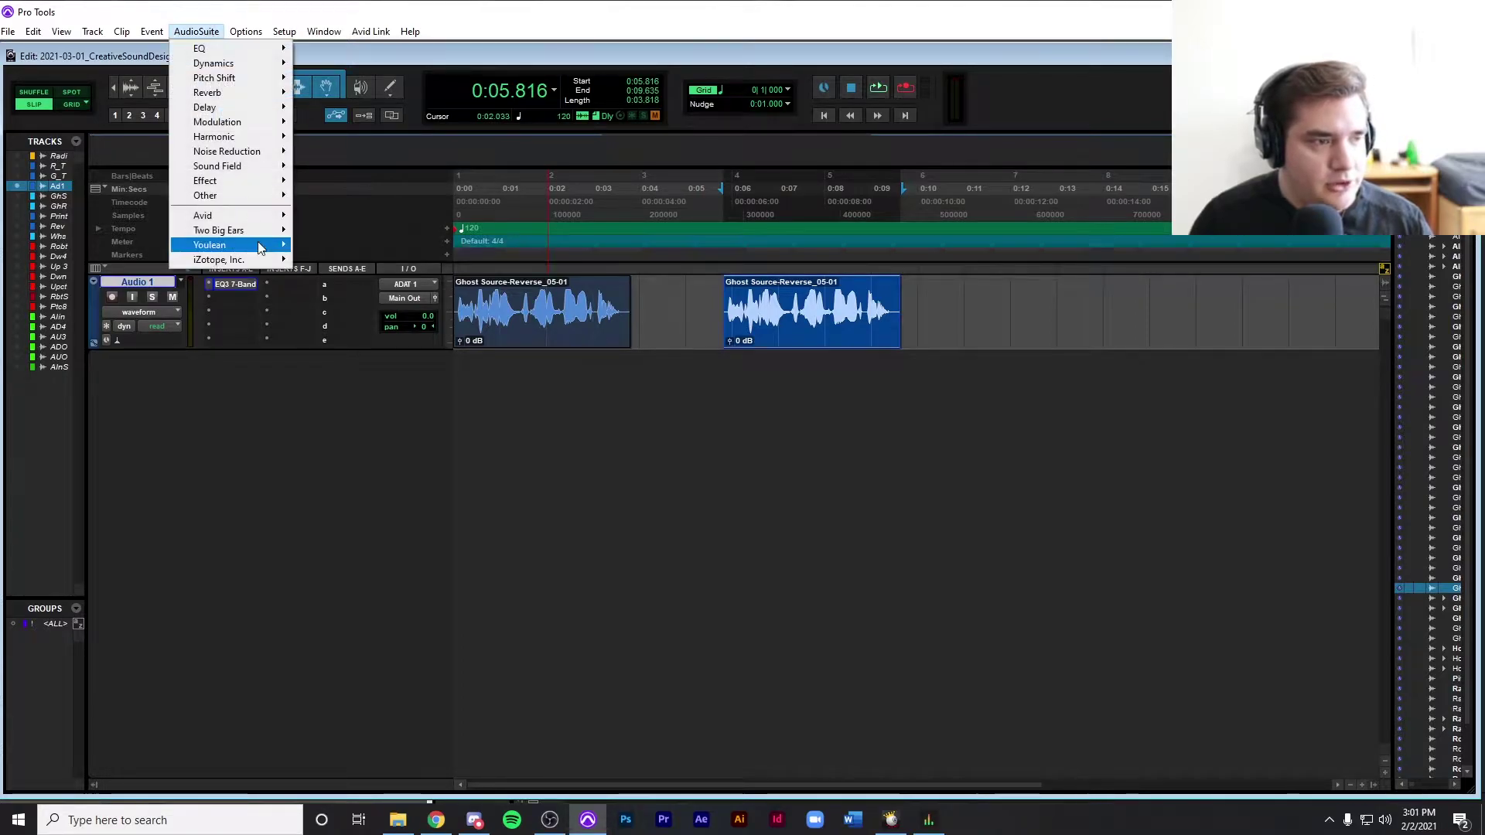
mouse_move(251, 249)
mouse_move(232, 216)
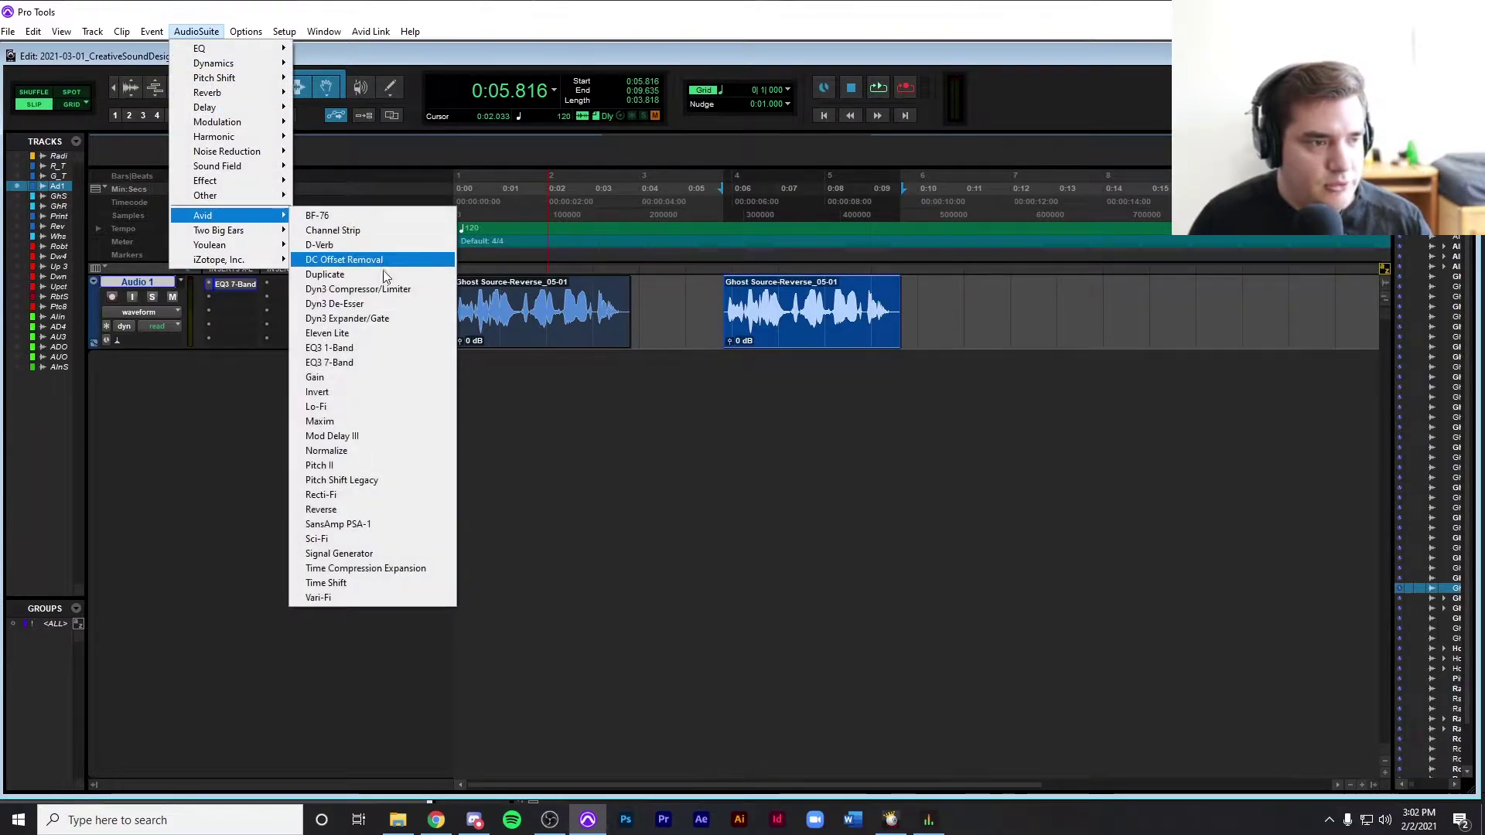
left_click(362, 510)
left_click_drag(716, 139, 1078, 367)
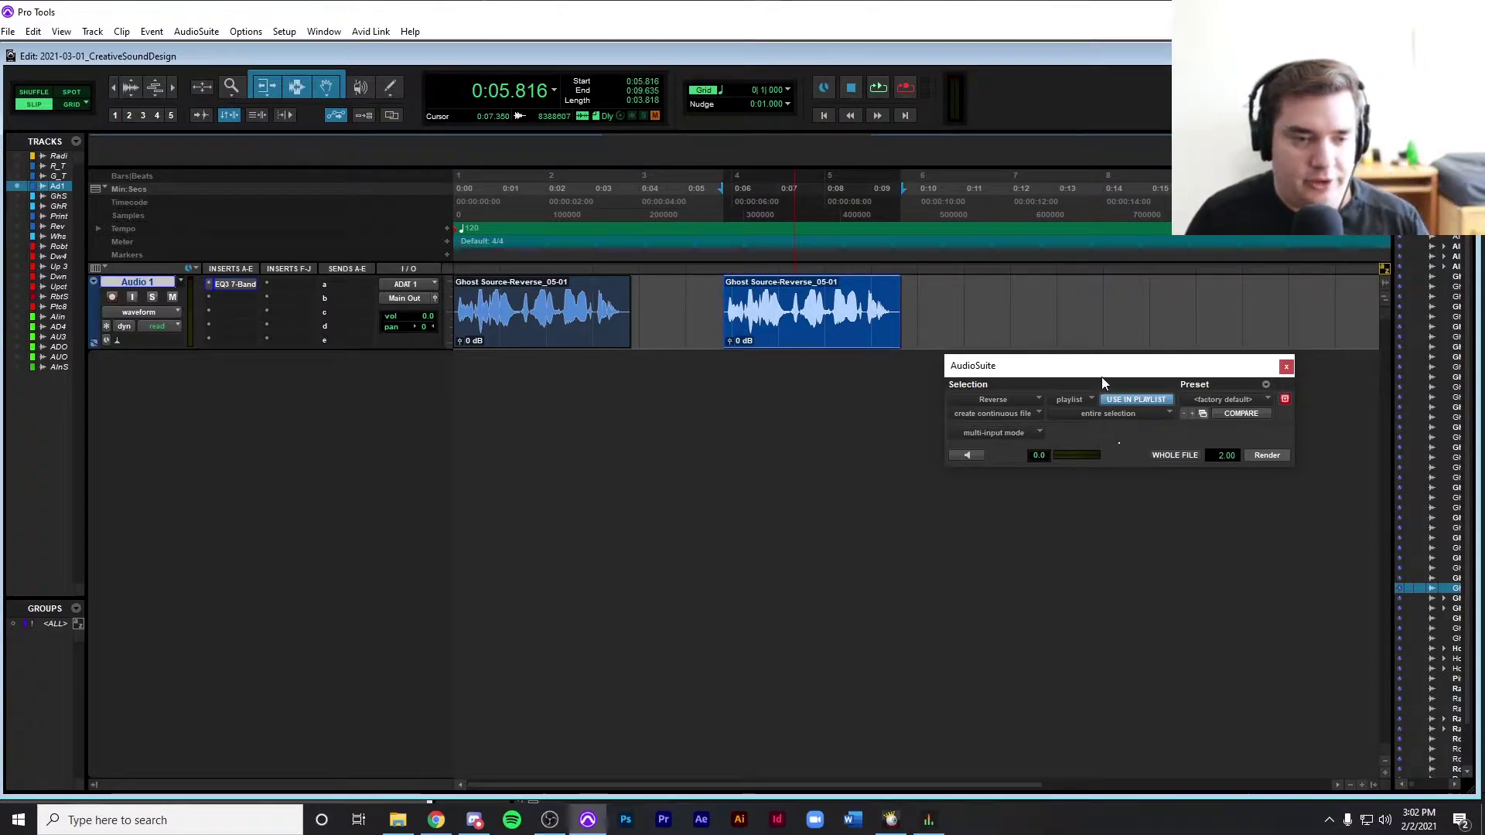
left_click_drag(1101, 366, 999, 362)
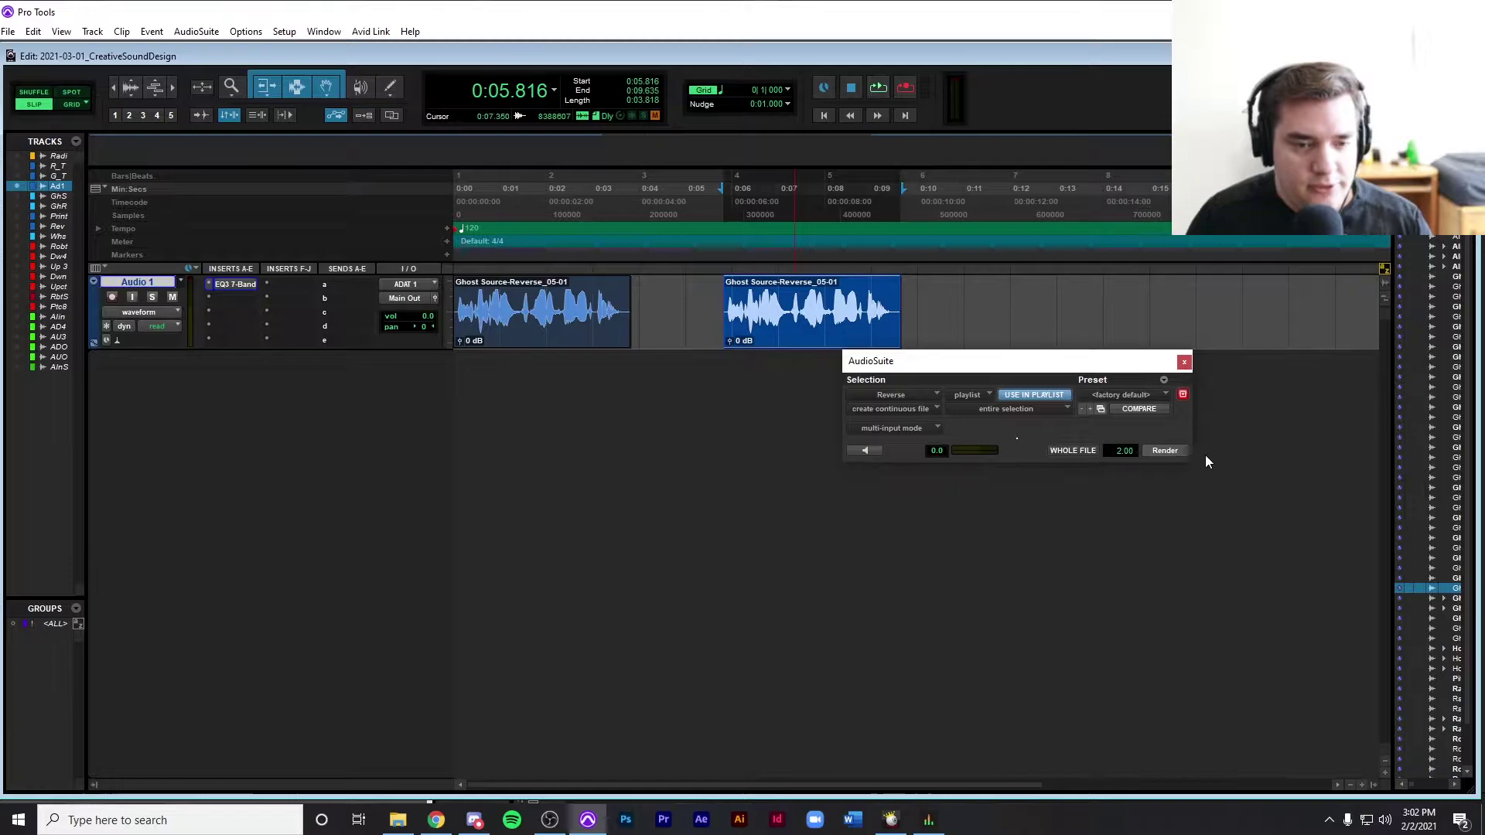
left_click(1165, 451)
Play from just before the re-reversed Ghost Source-Reverse_06-01 and close the Reverse window.
left_click(701, 325)
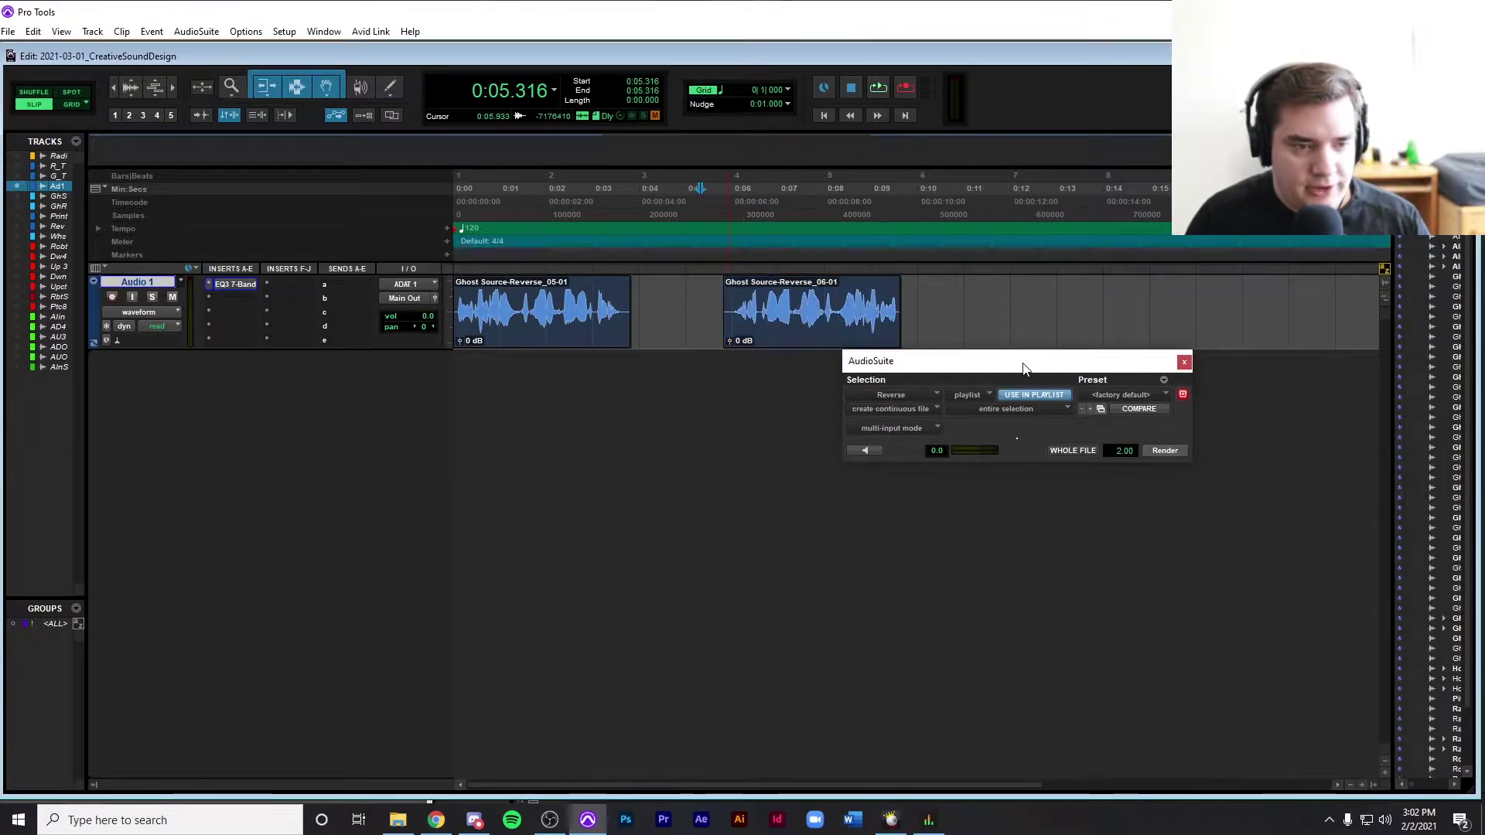
left_click_drag(1024, 369, 949, 446)
key("space")
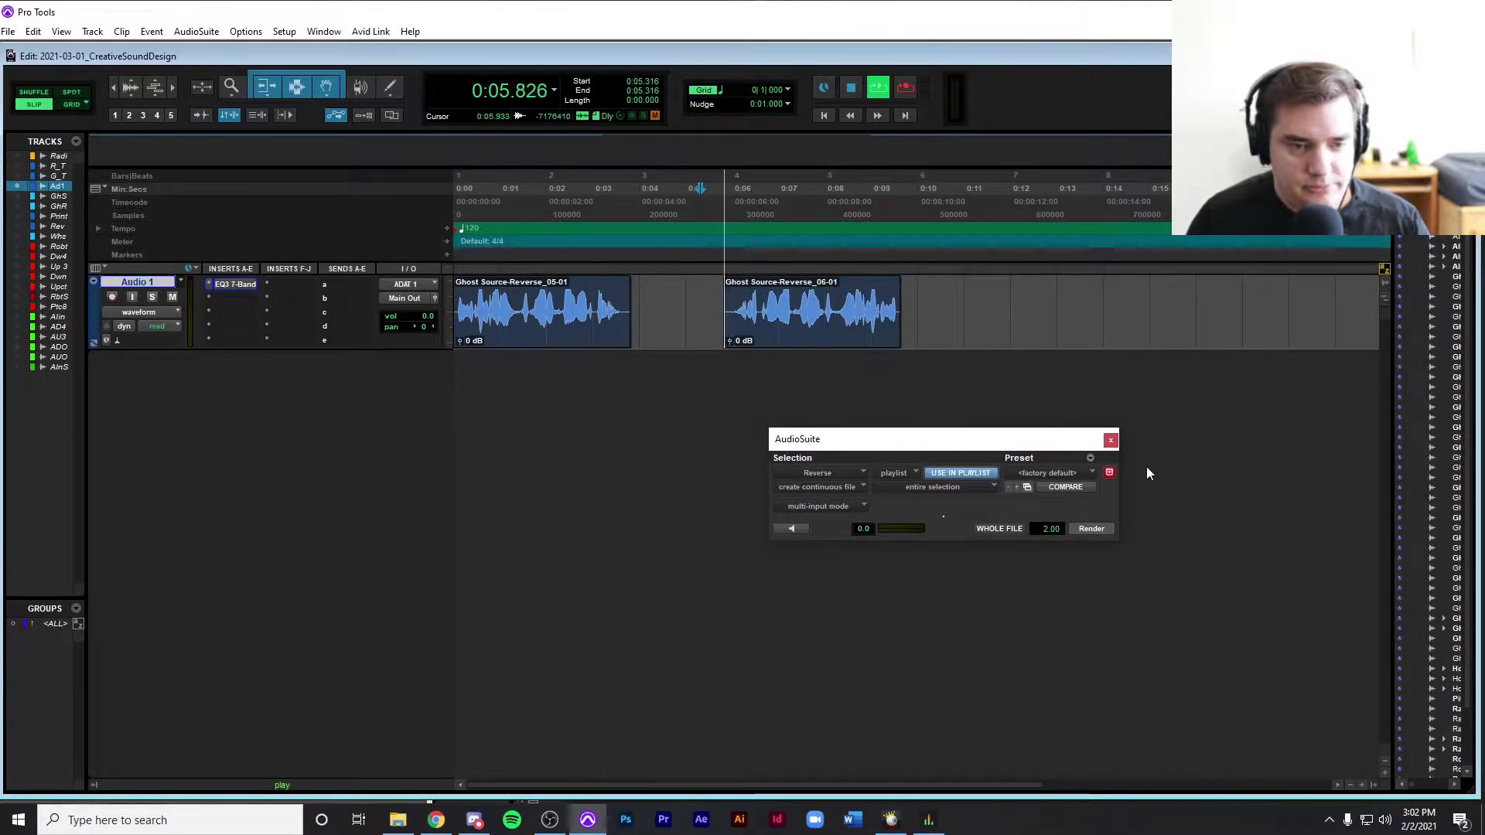
left_click(1110, 441)
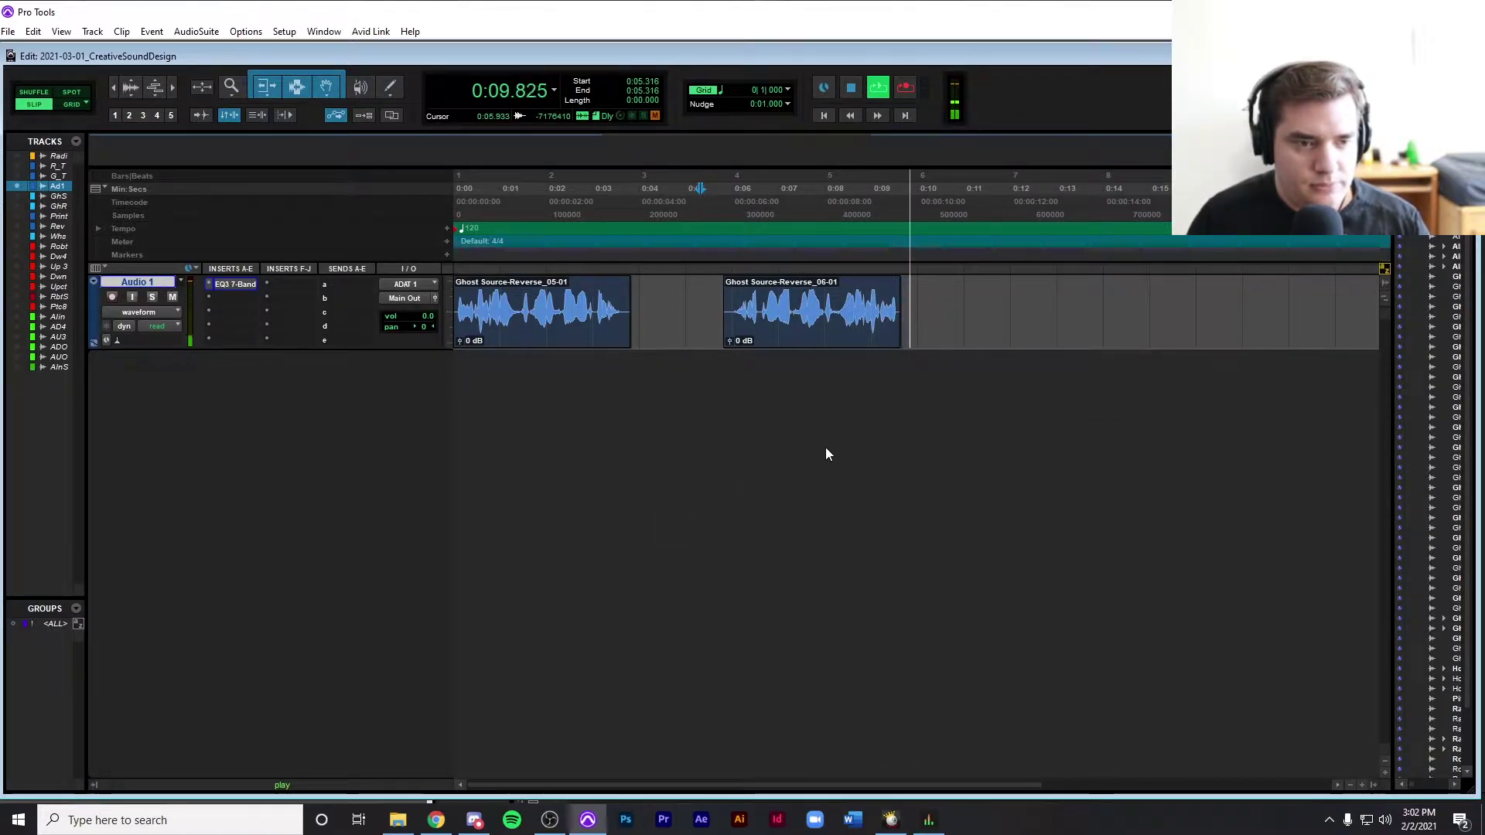
key("space")
Confirm Audio 1 outputs to the Vox bus and Audio 2 takes Vox as input.
left_click(704, 310)
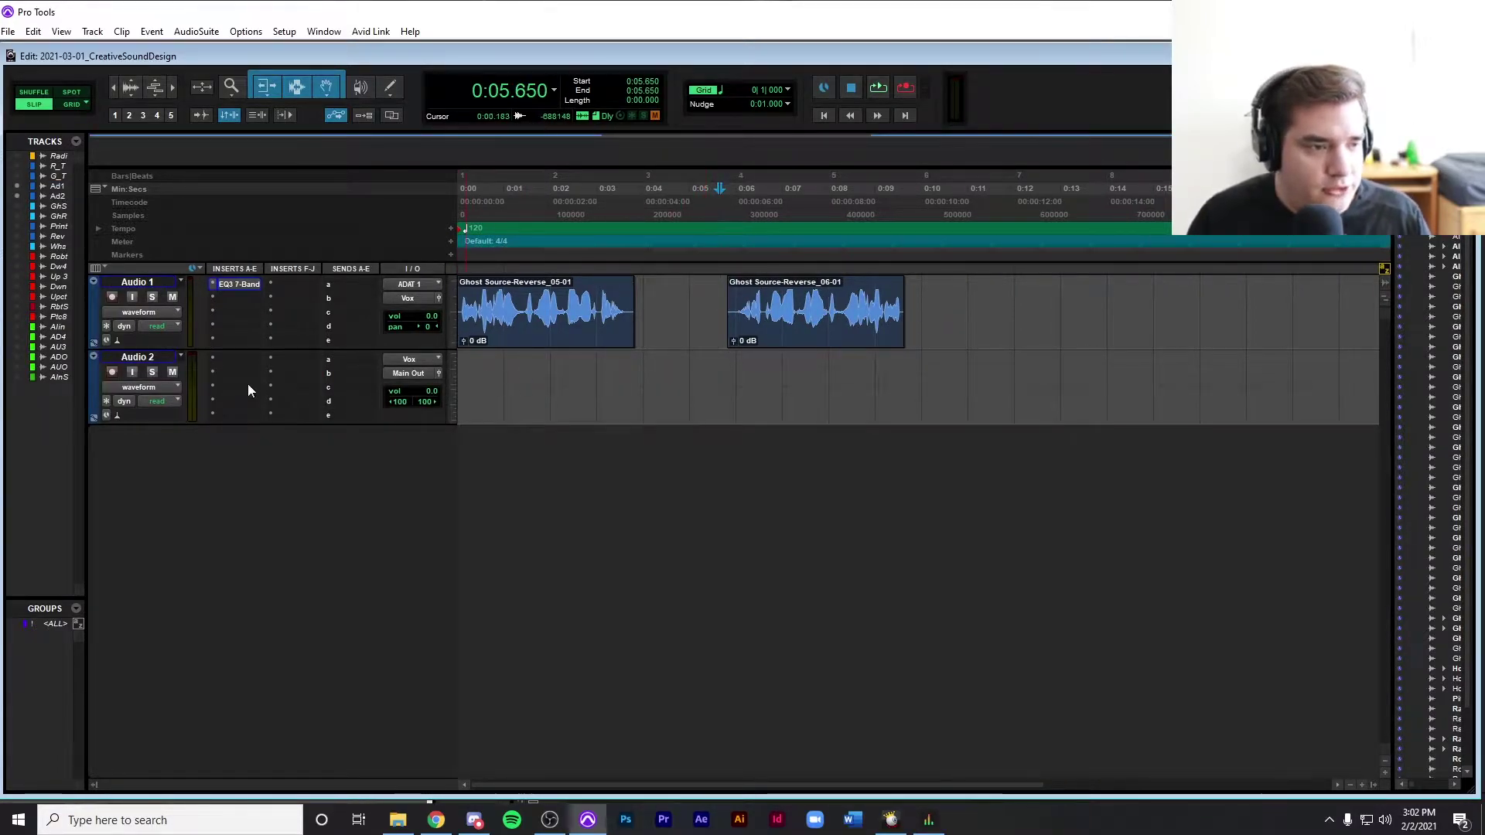
left_click(406, 299)
left_click(545, 548)
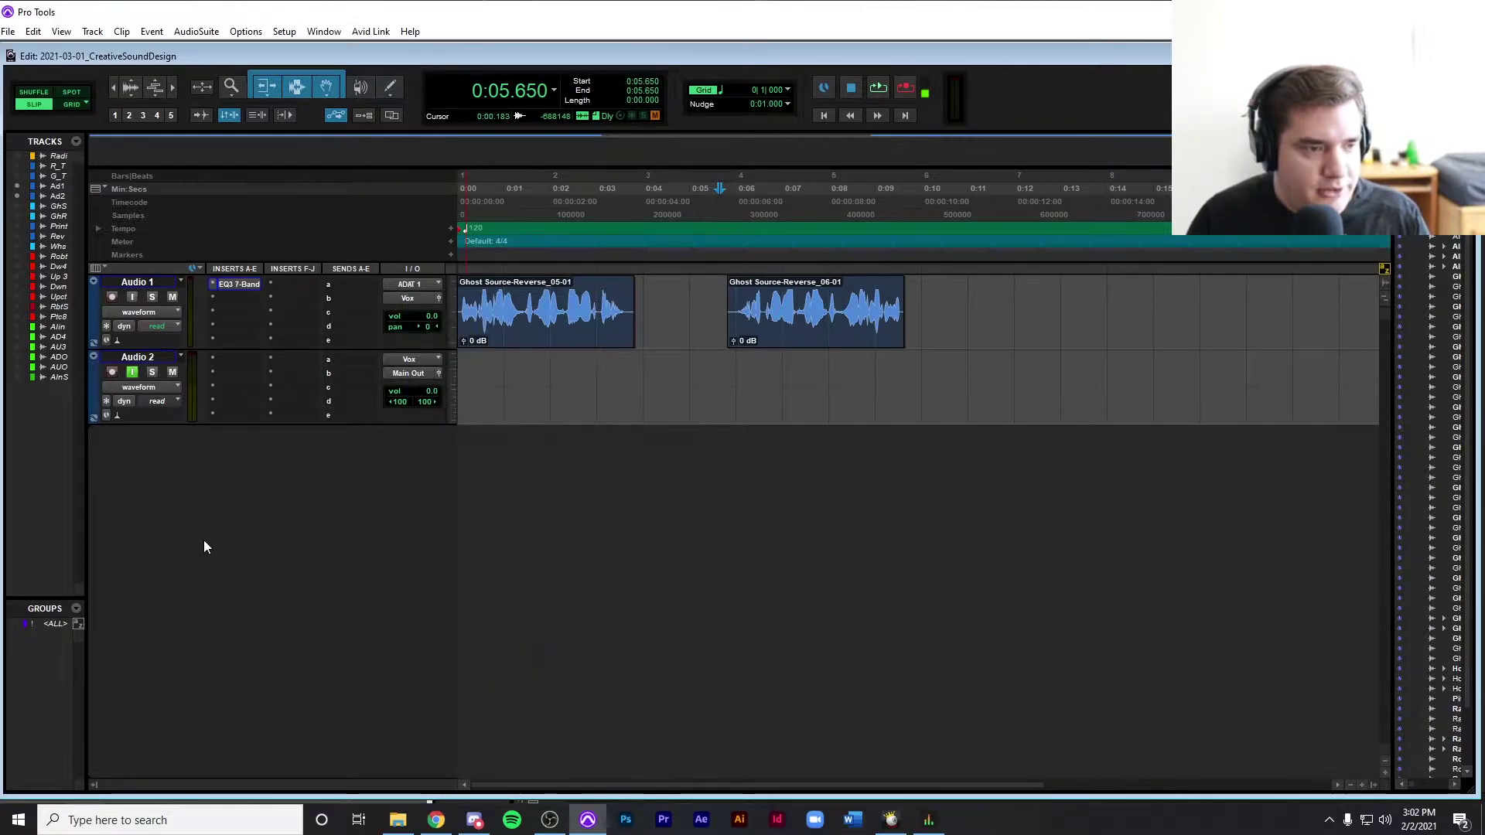
left_click(399, 358)
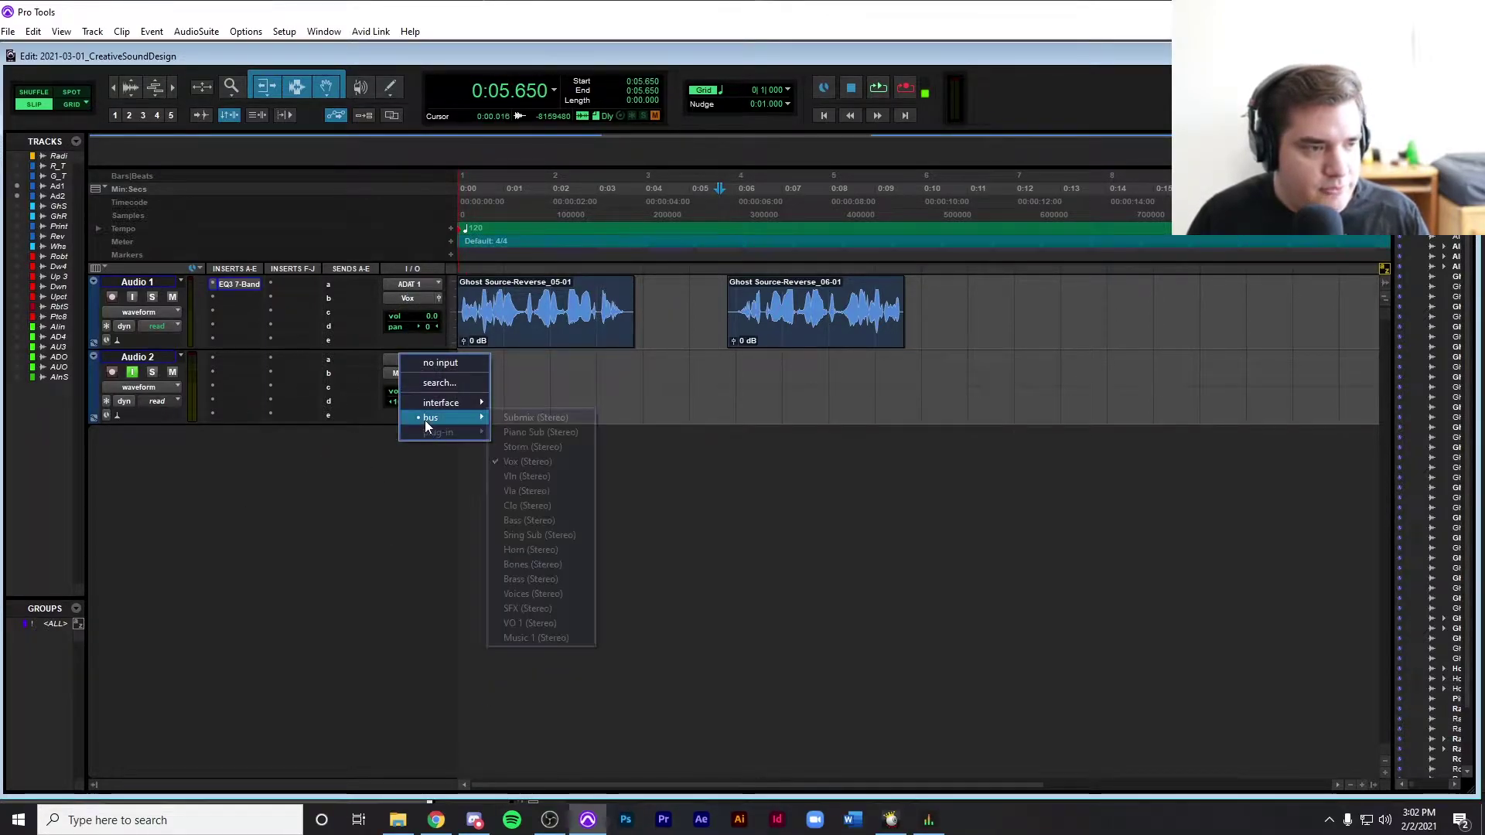
left_click(317, 459)
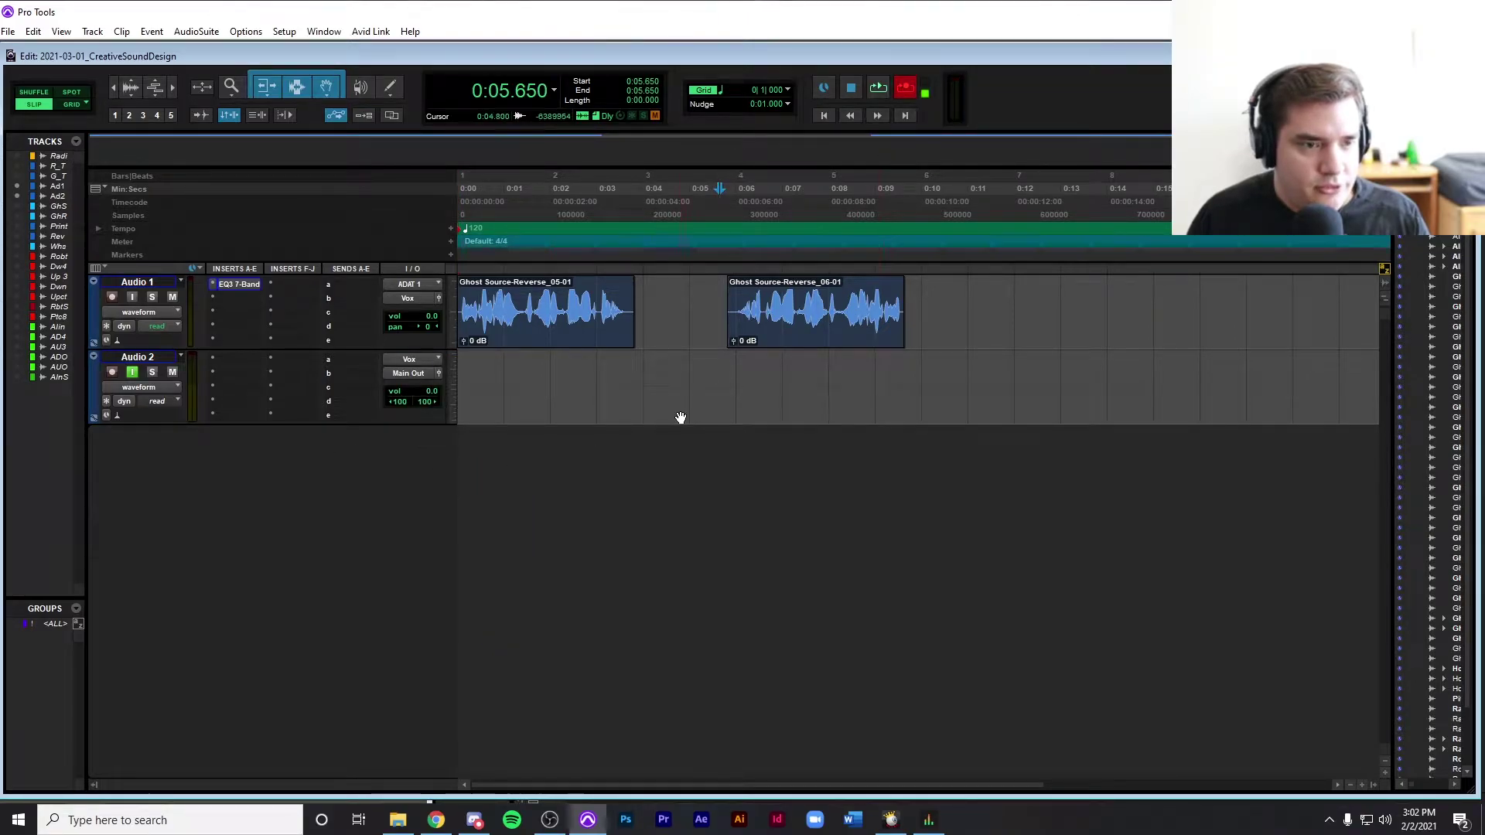
Switch to Loop record mode and record onto Audio 2 from 0:05.5.
right_click(903, 93)
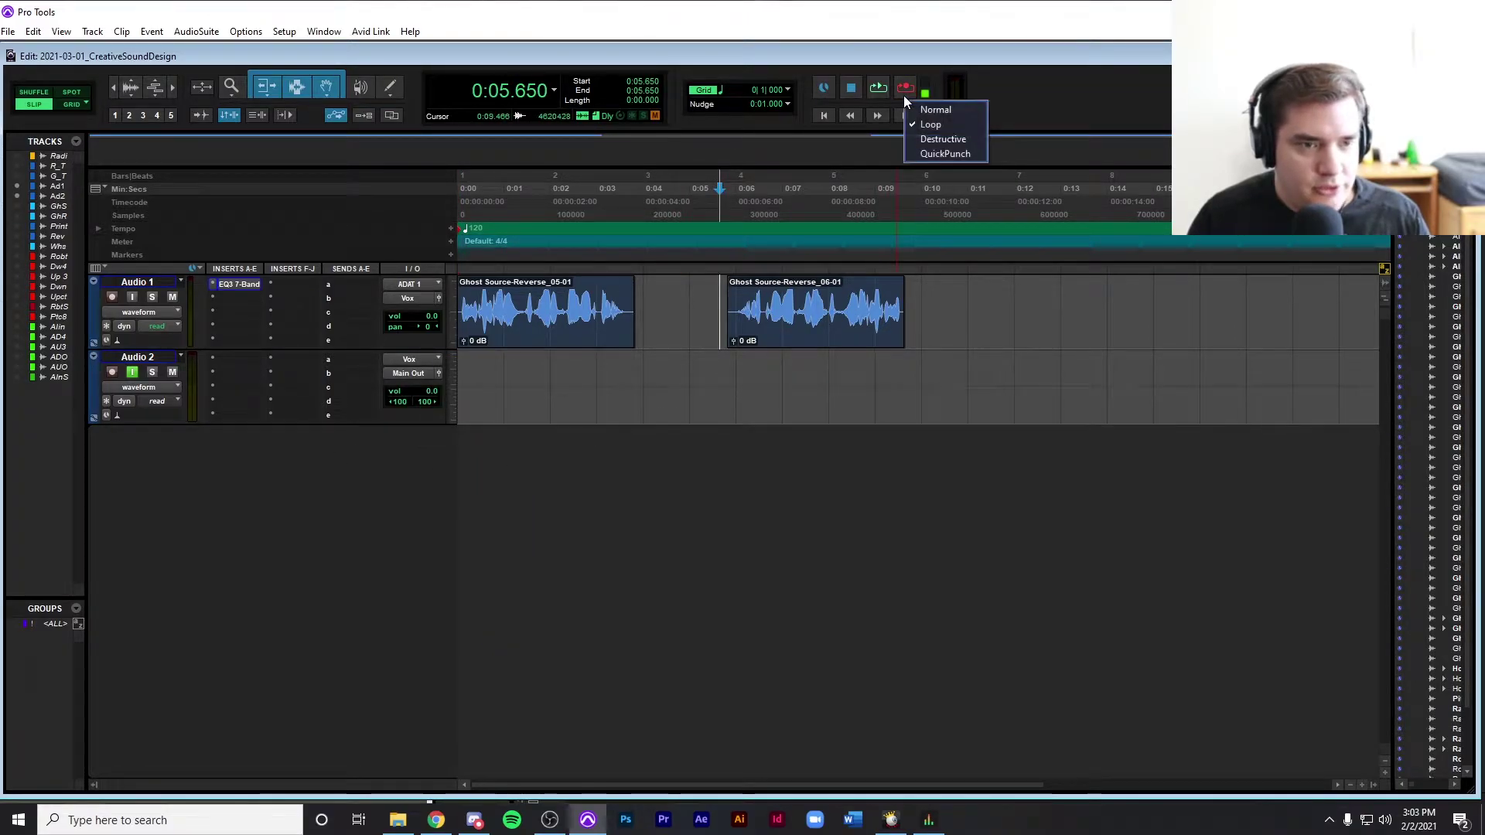
left_click(930, 125)
left_click(714, 402)
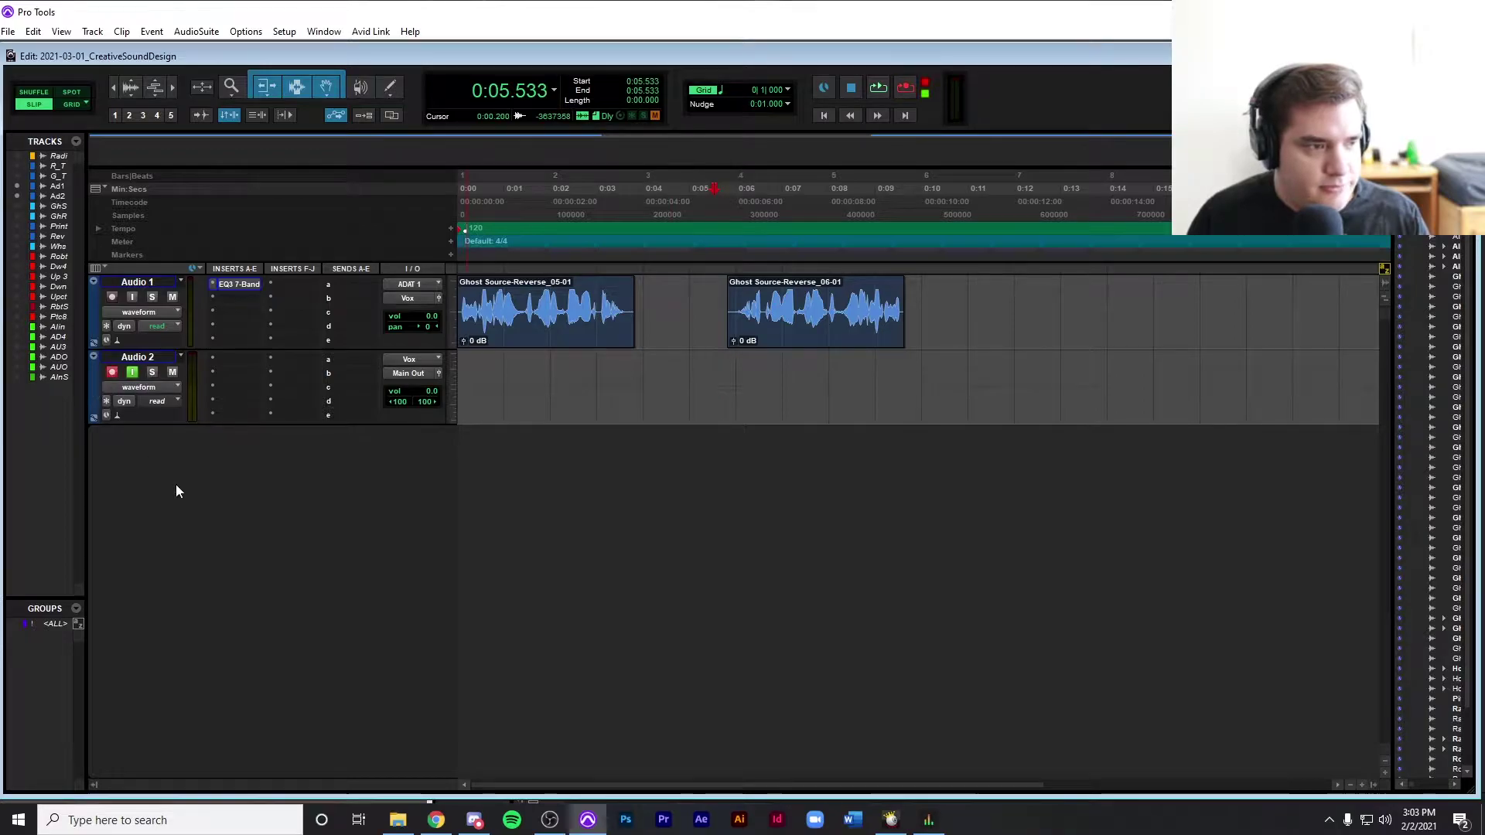
key("ctrl+space")
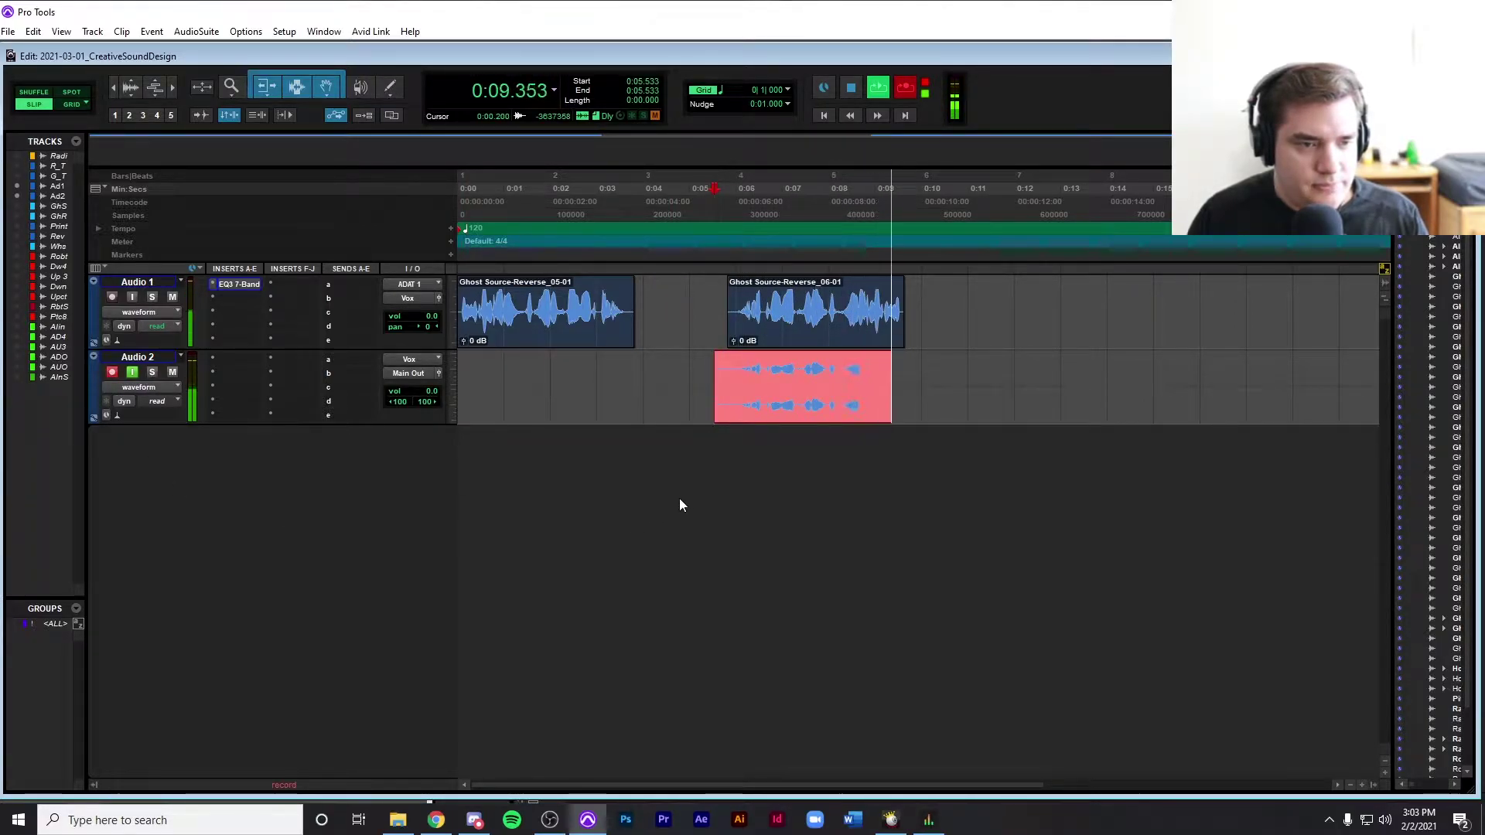
Stop recording, hide Audio 1, move Audio 2_01 to about 0:01.4 and play it.
key("space")
left_click(128, 283)
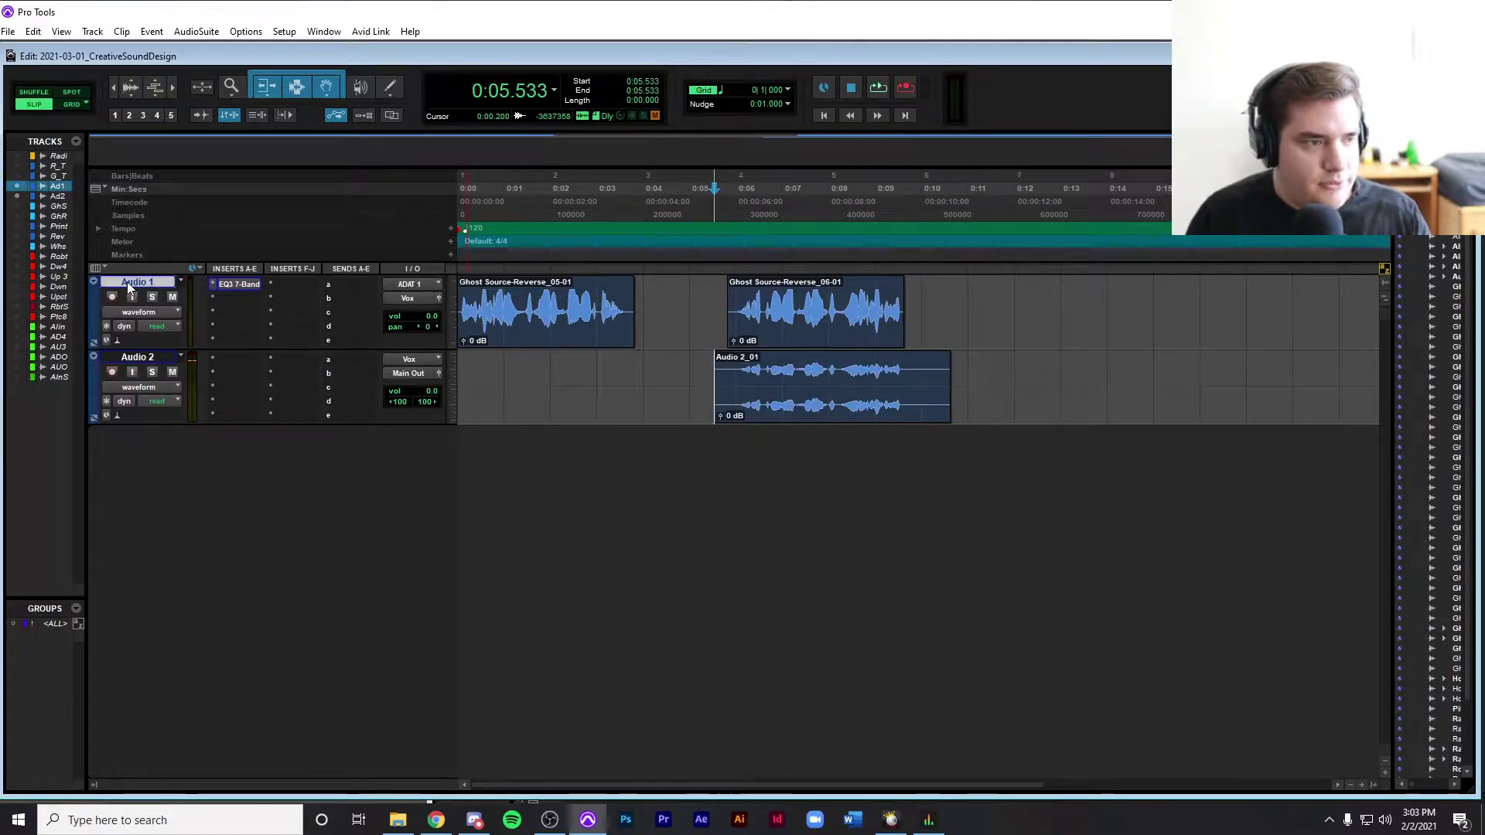
right_click(127, 282)
left_click(155, 300)
left_click_drag(733, 347, 478, 349)
left_click(630, 467)
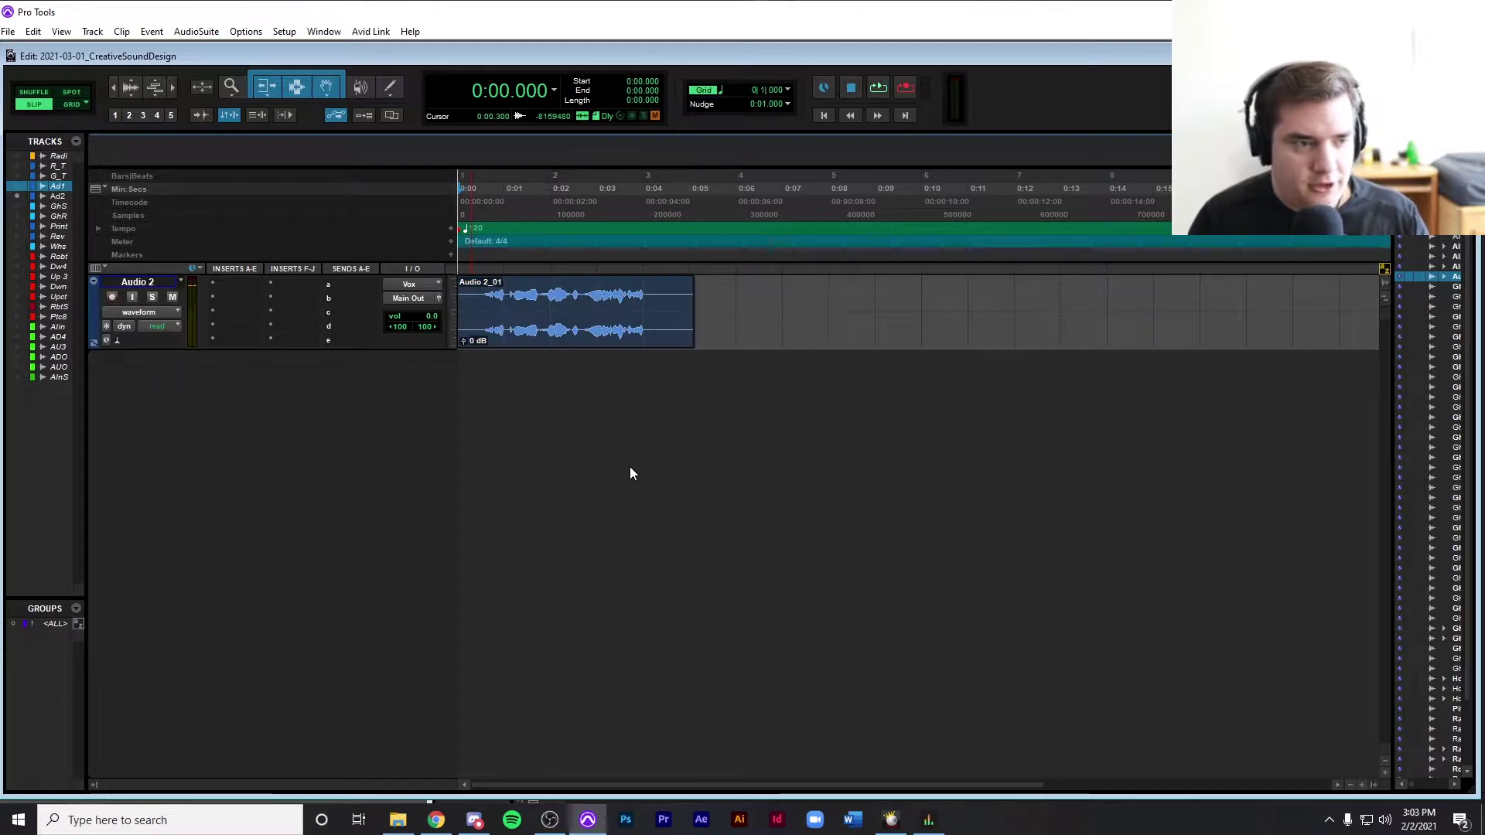
key("space")
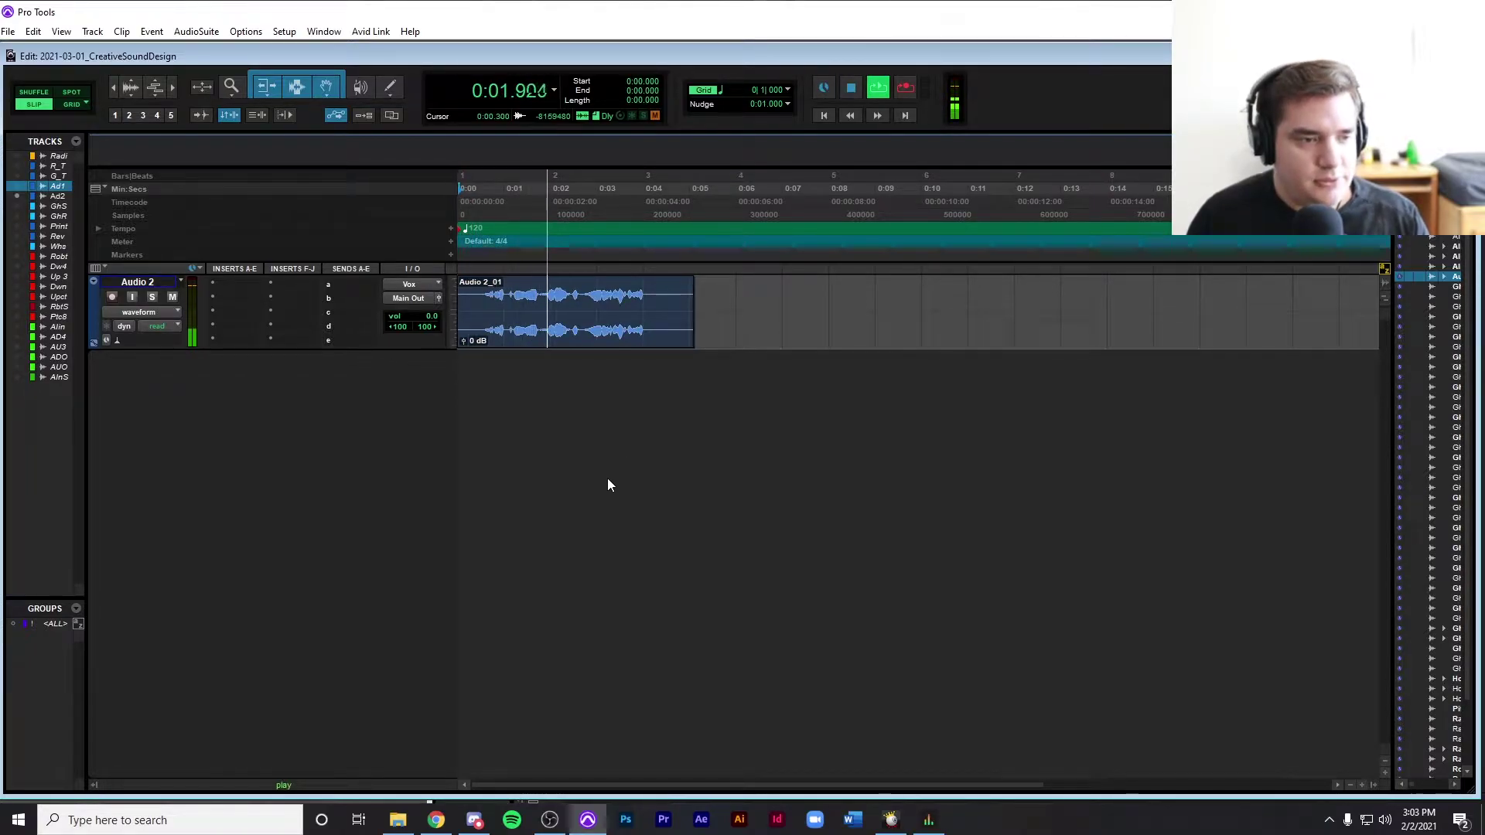
key("space")
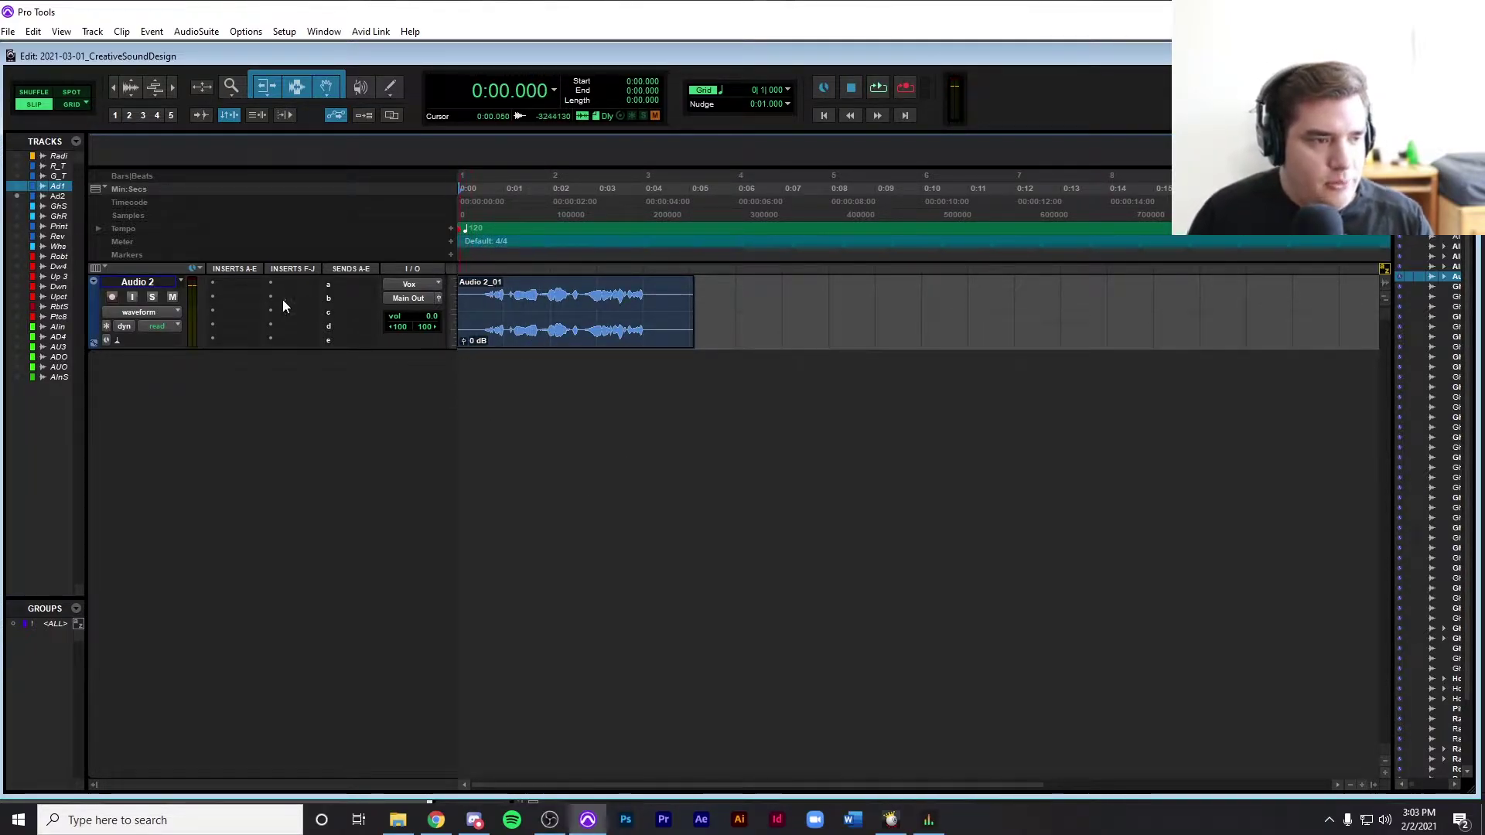
Insert the Raum reverb on Audio 2 and position its plug-in window.
left_click(226, 280)
mouse_move(270, 331)
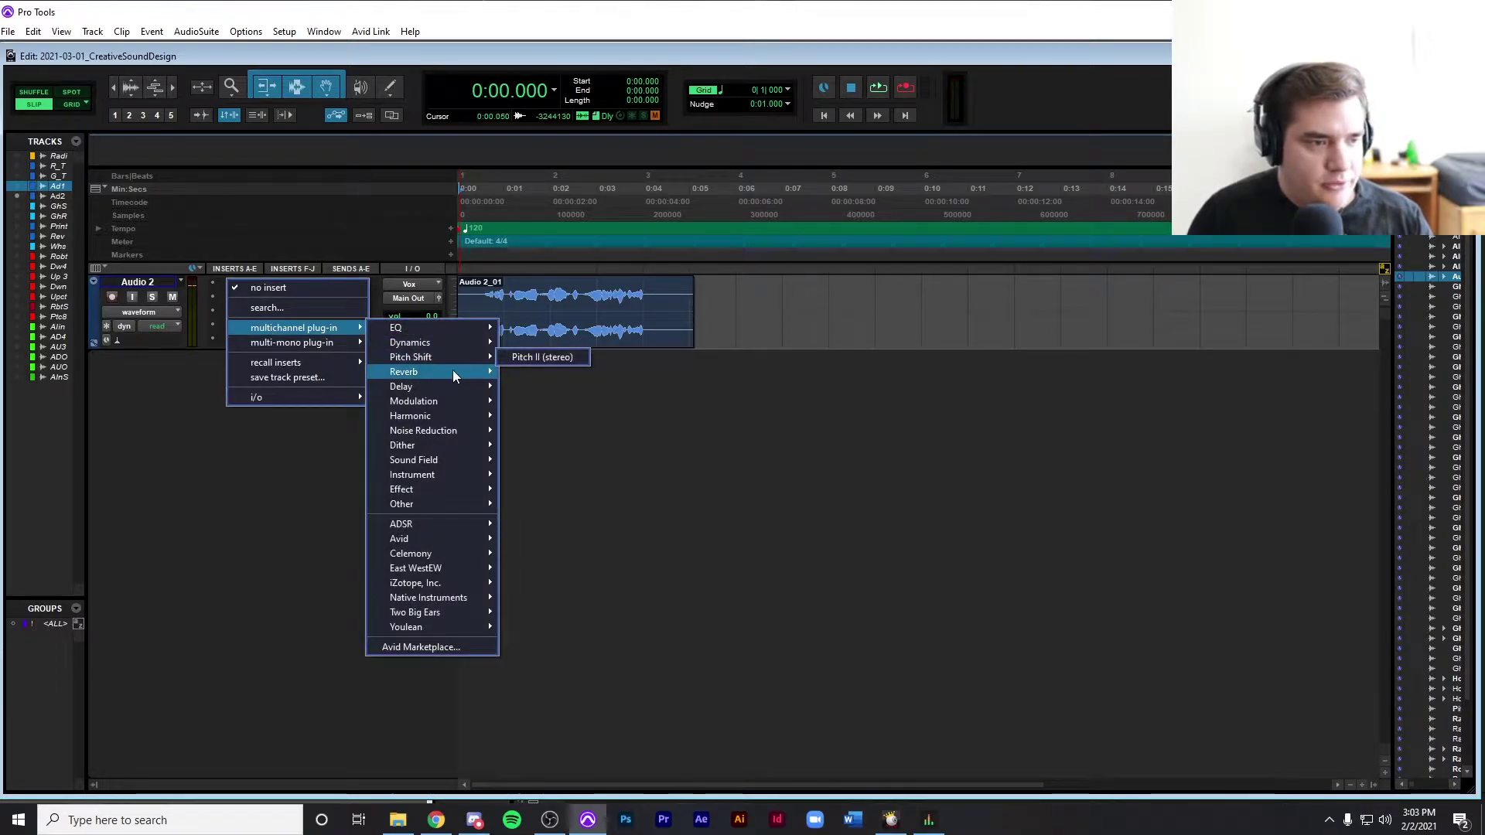
mouse_move(453, 371)
left_click(574, 391)
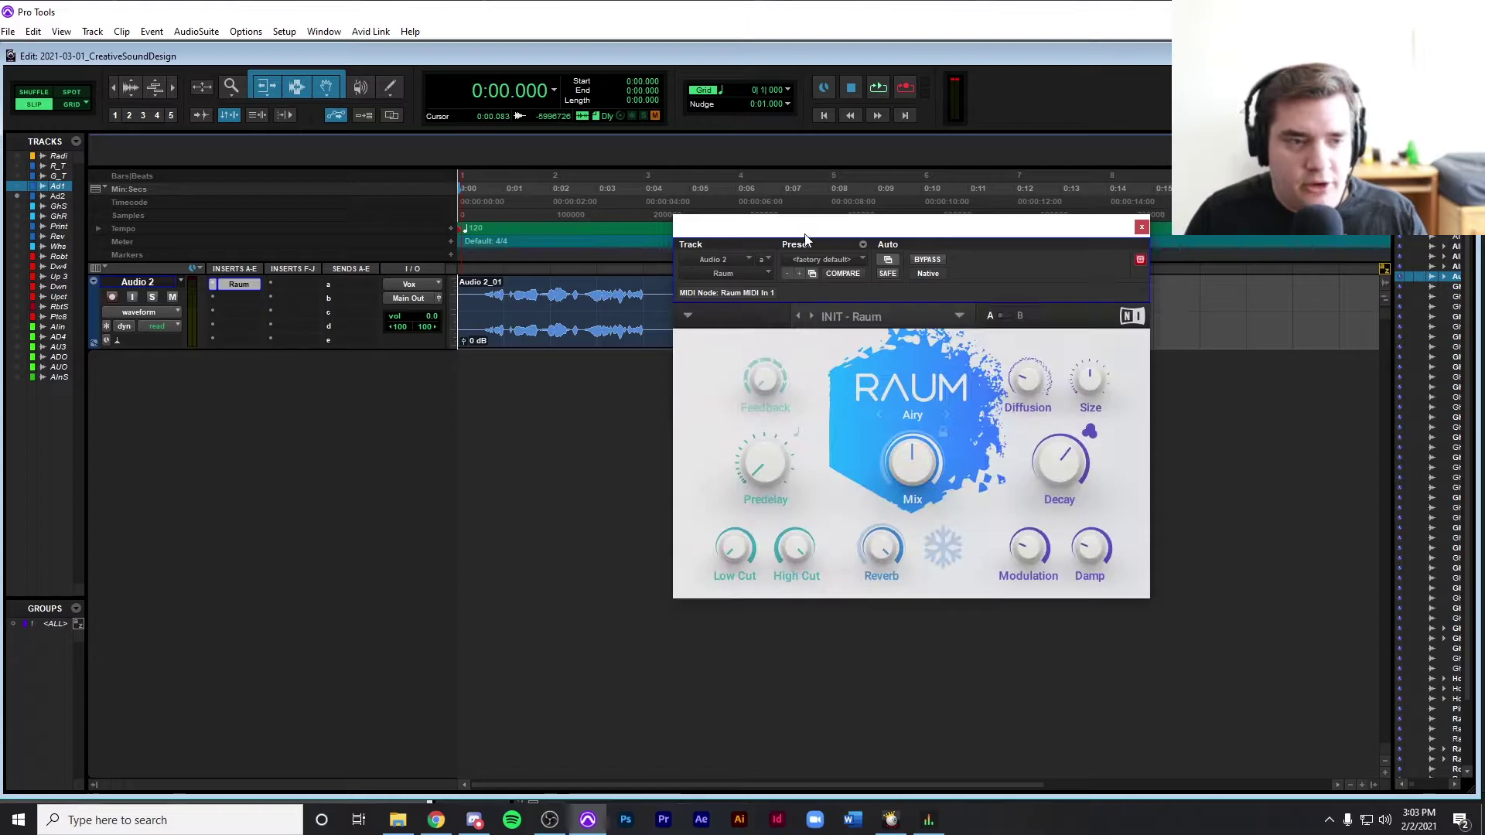
left_click_drag(805, 235, 920, 225)
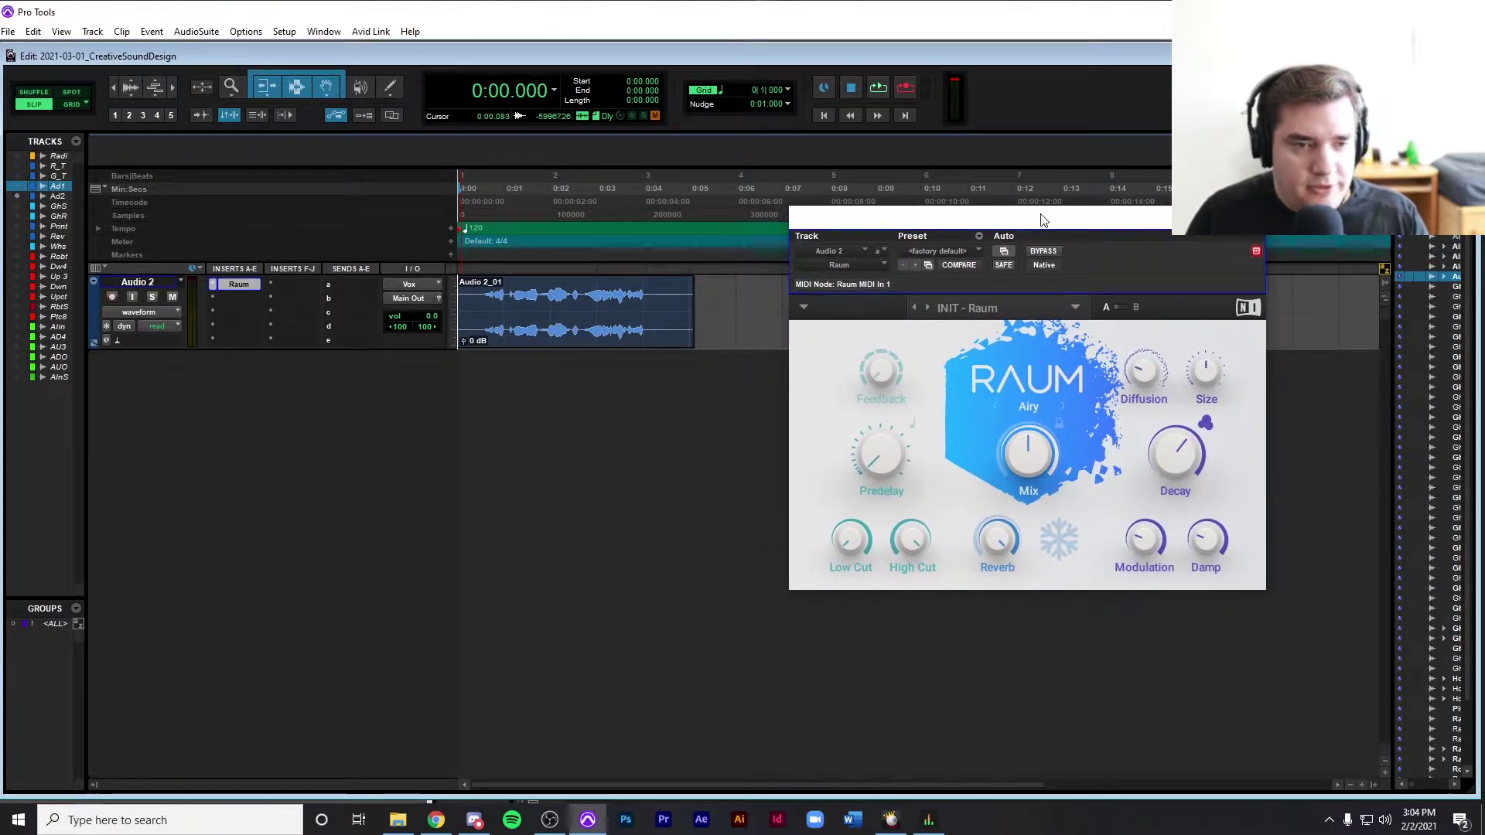
left_click_drag(1042, 220, 1053, 221)
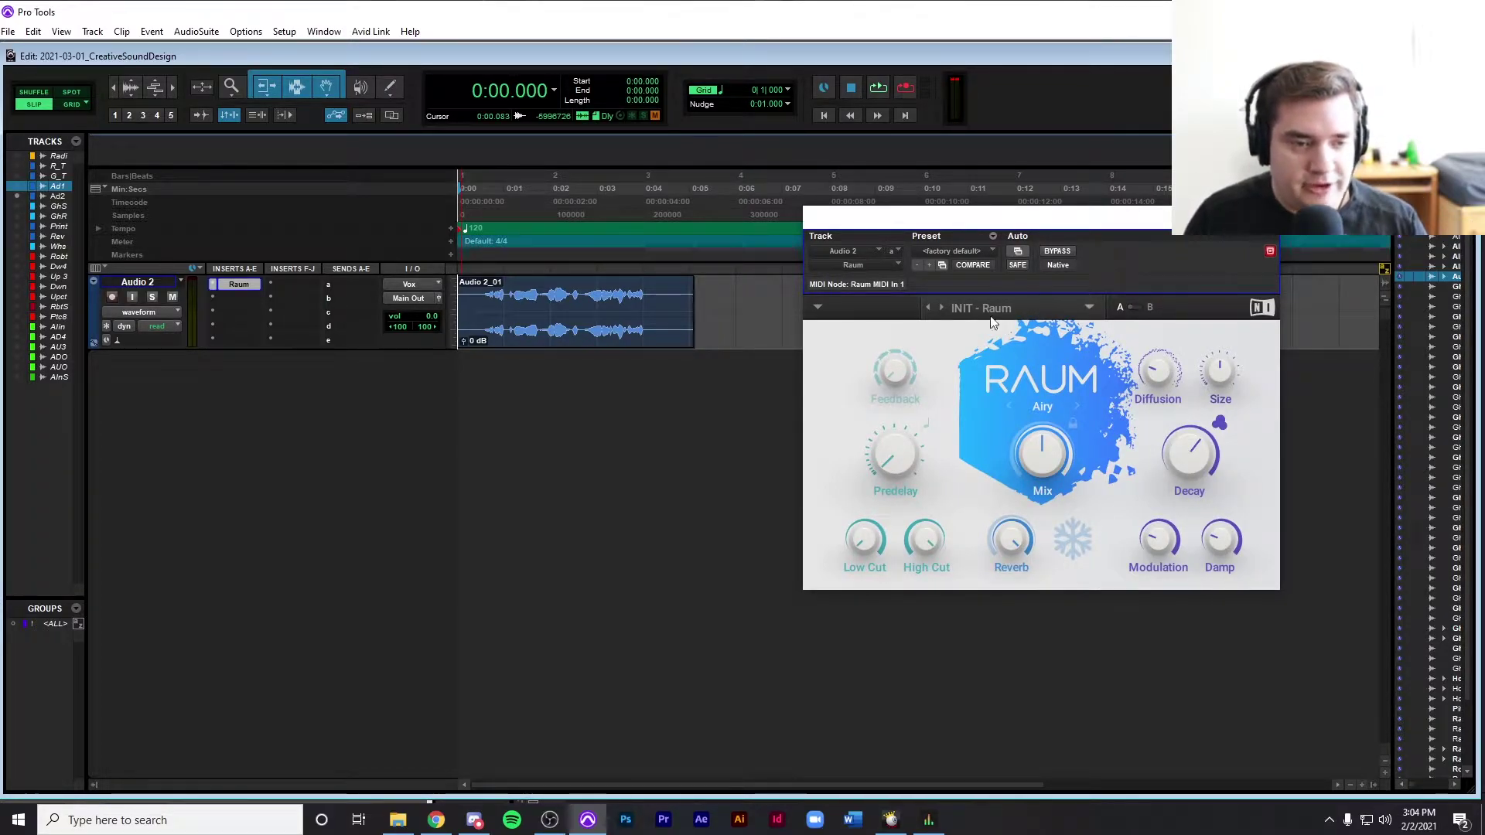
left_click_drag(1044, 216, 971, 197)
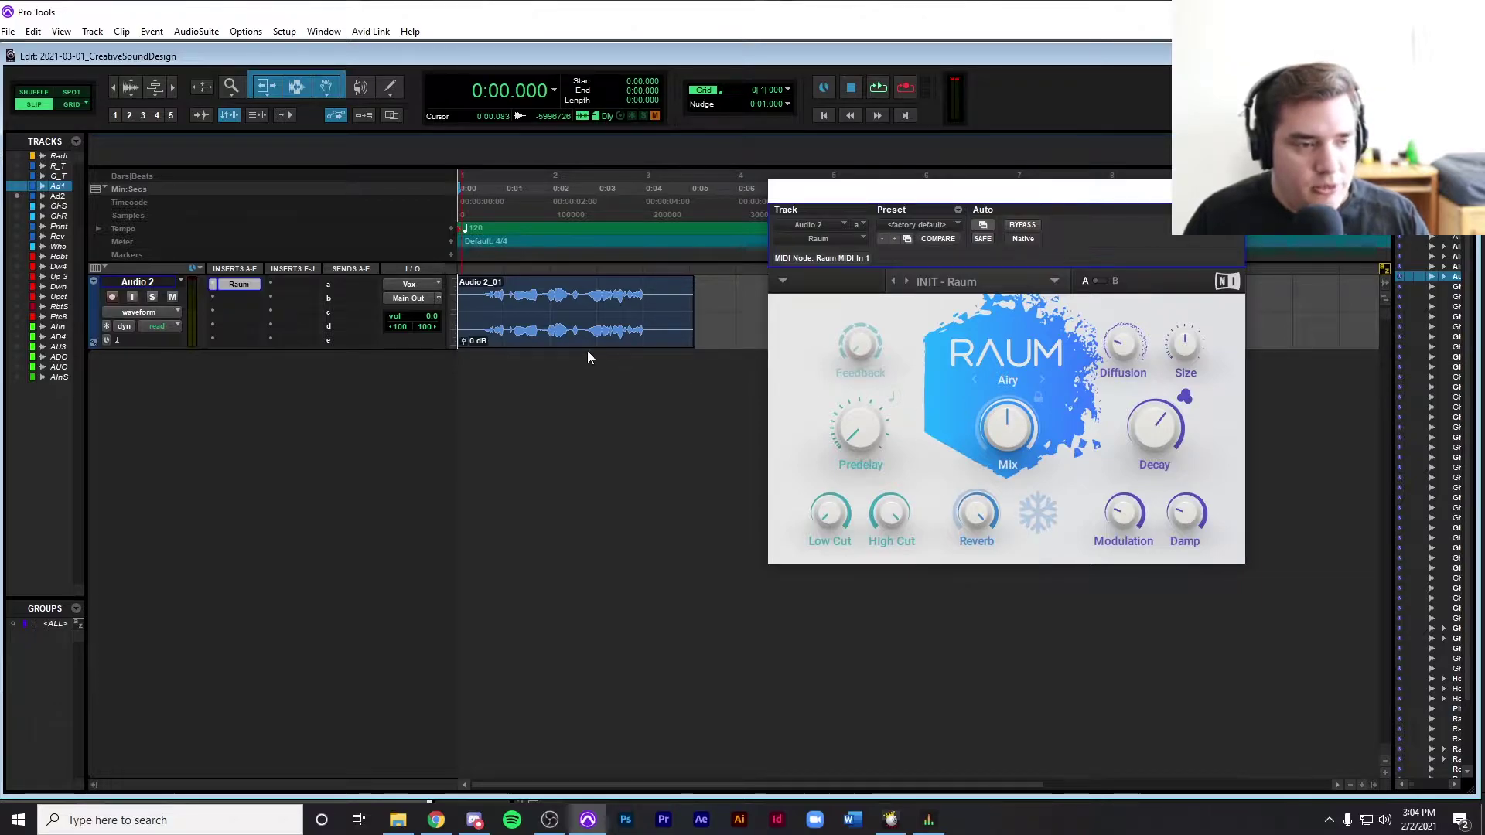
Audition the clip from 0.333 through Raum and lengthen its decay to 5.2 s.
left_click(562, 334)
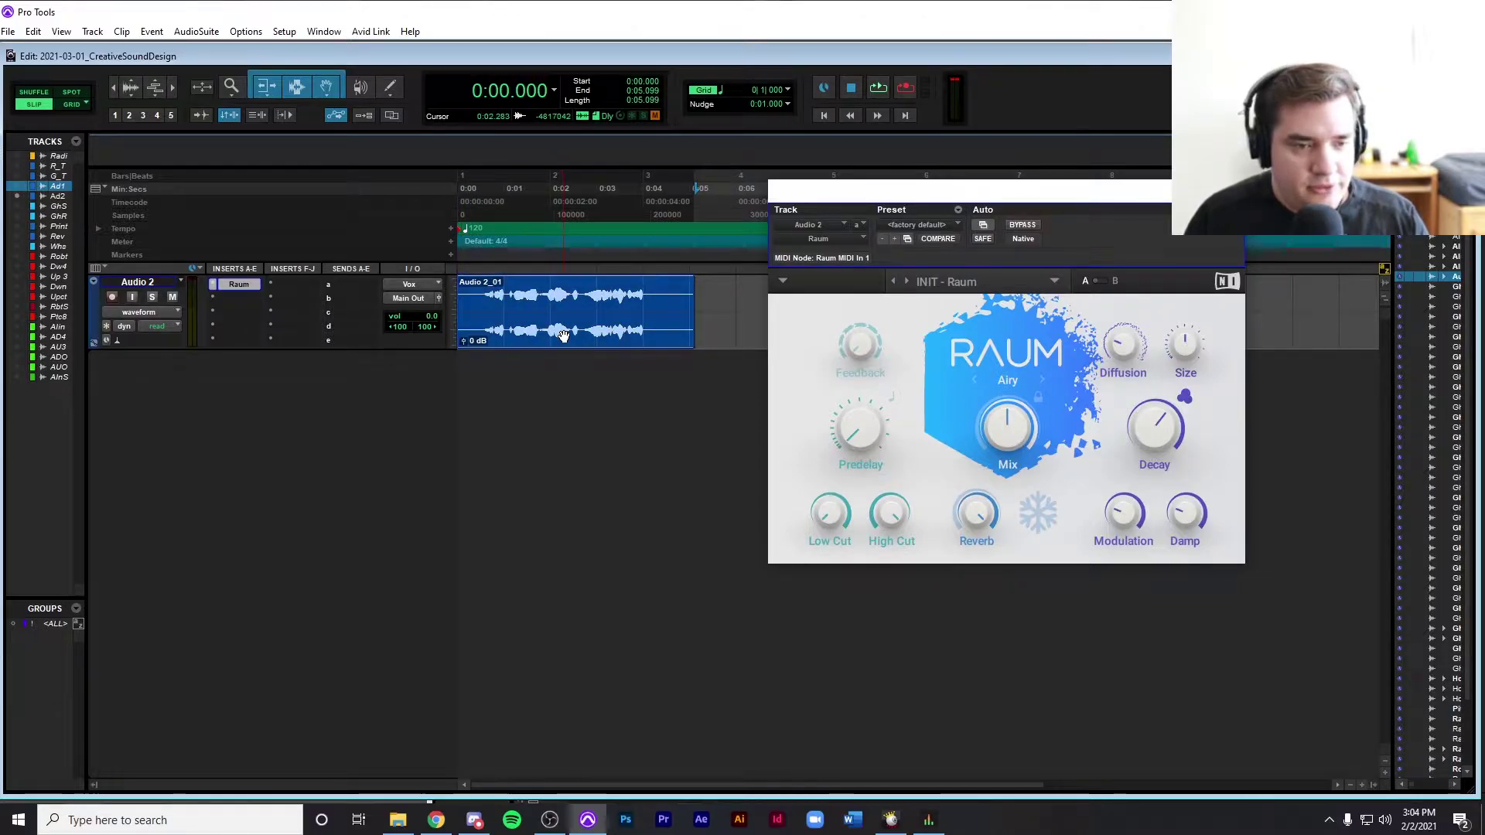
left_click(473, 307)
key("space")
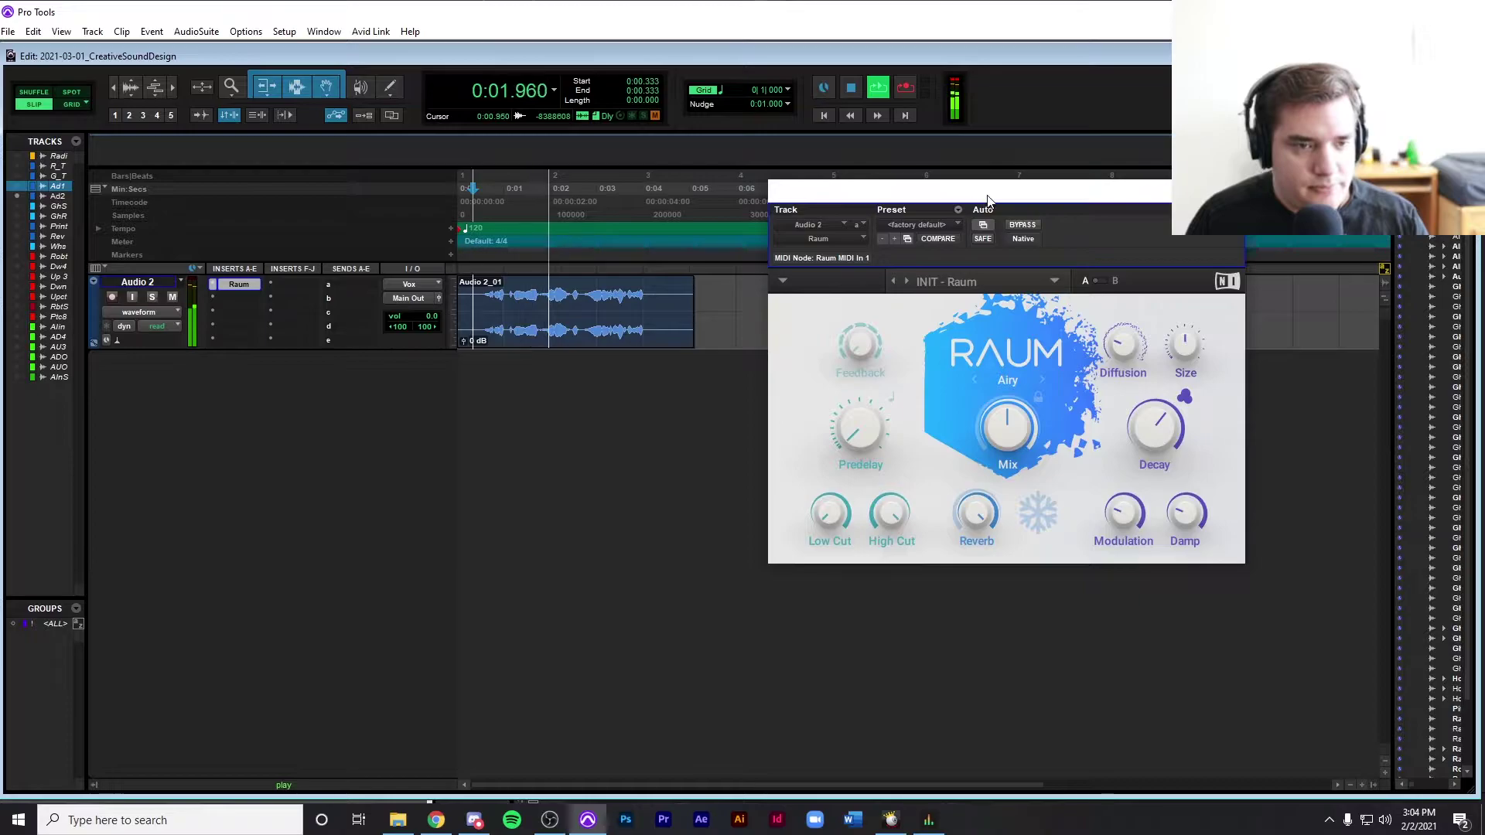
left_click_drag(988, 201, 1047, 210)
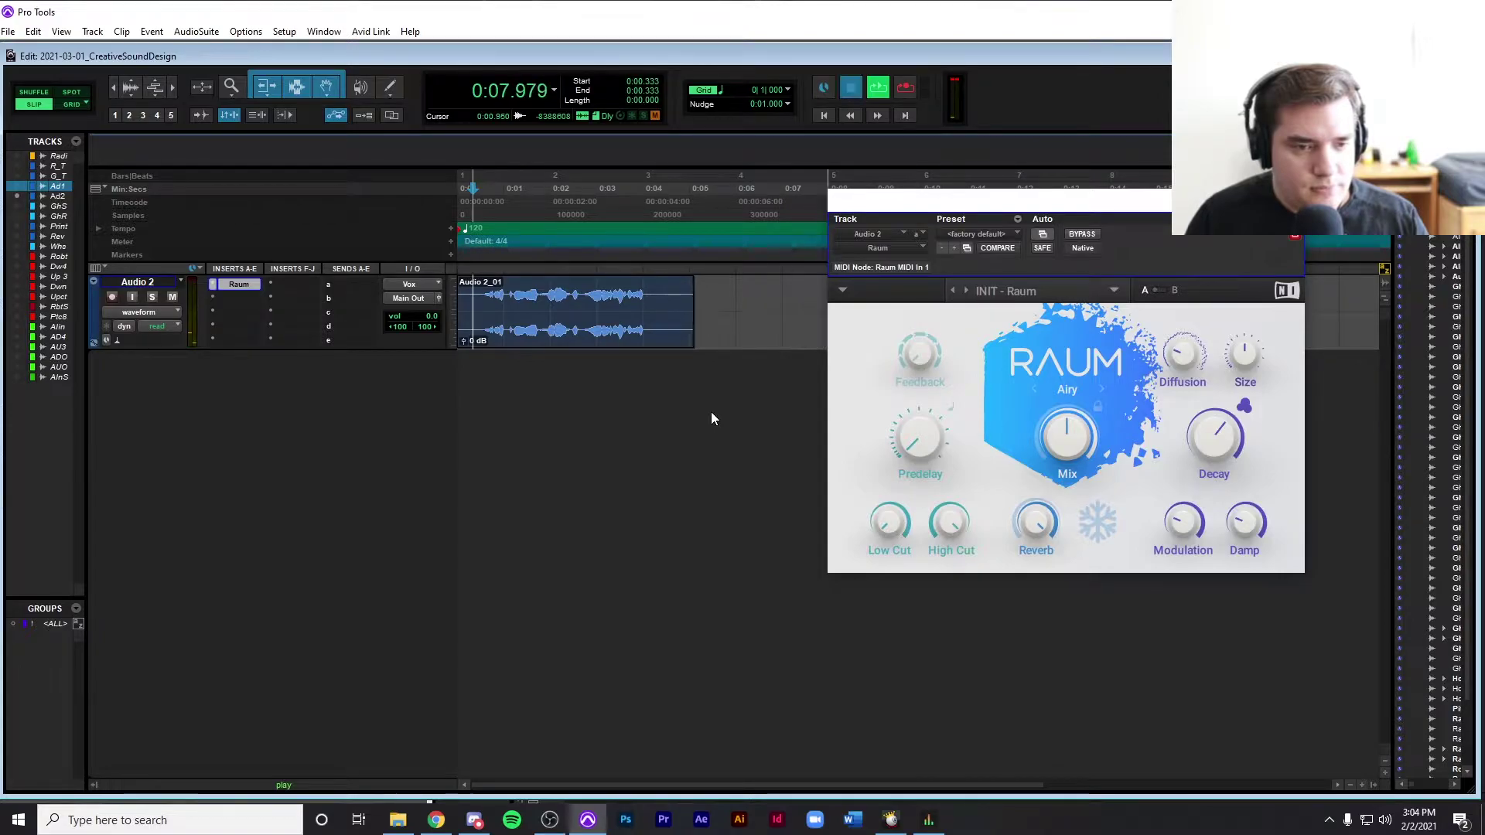
key("space")
mouse_move(1223, 437)
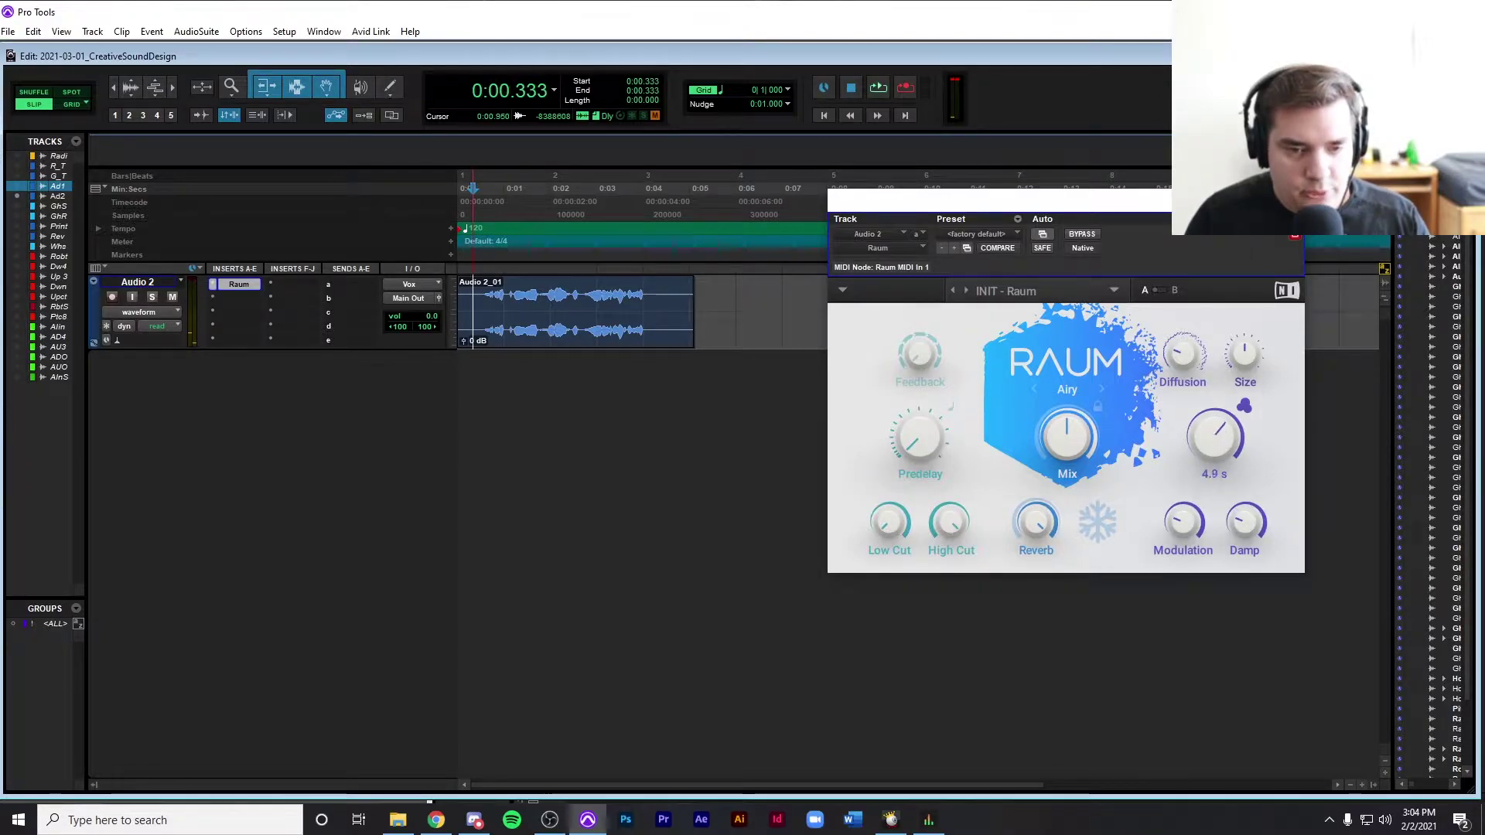
left_click_drag(1214, 438, 1215, 430)
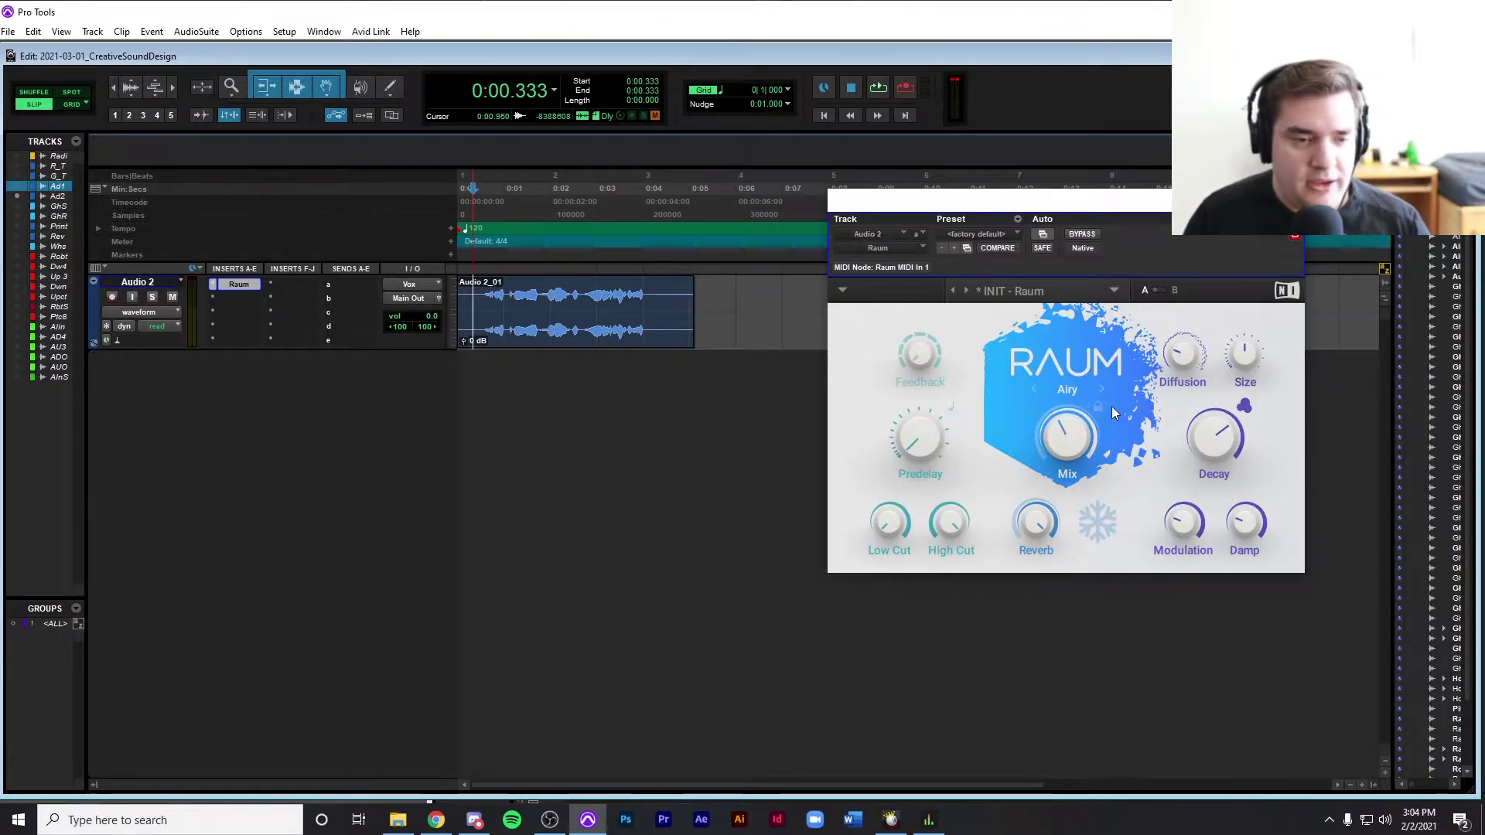
Set Raum size to 57.0%, predelay 2.40 ms, trim gain, and reverb to 78.5%.
left_click_drag(1055, 219, 971, 276)
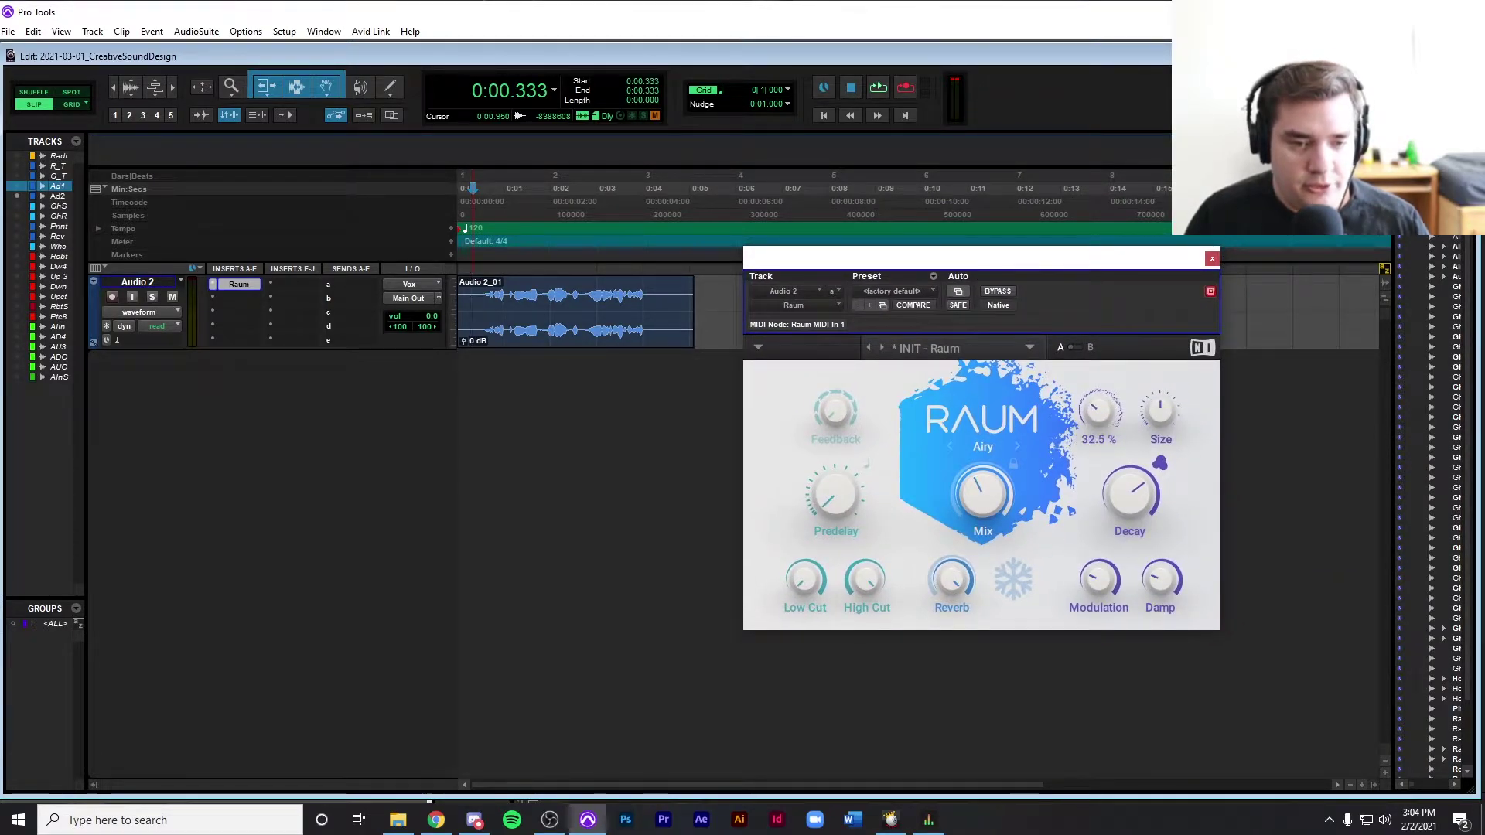
left_click_drag(1160, 413, 1160, 407)
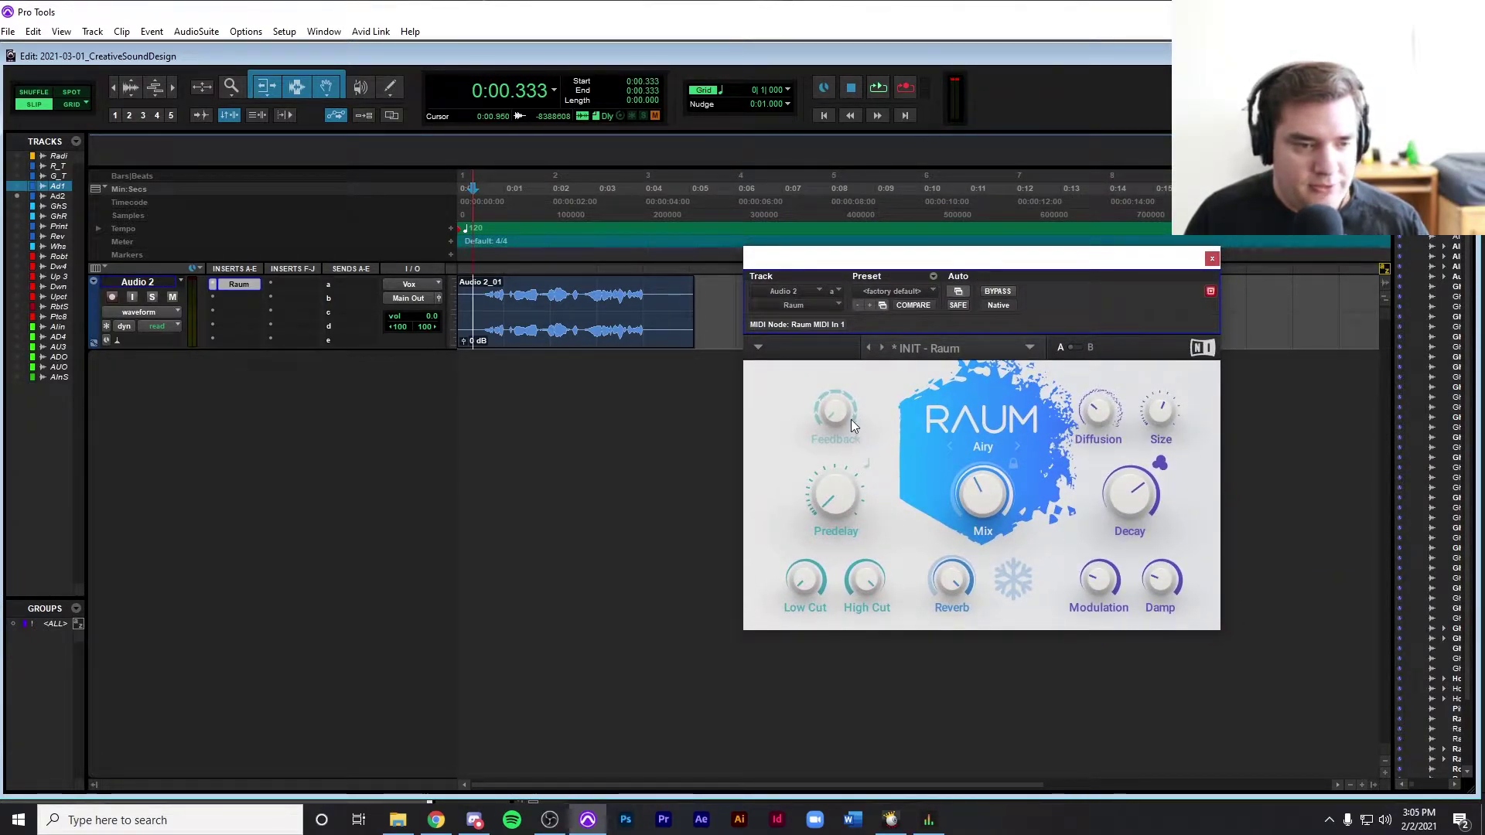
left_click_drag(835, 495, 835, 488)
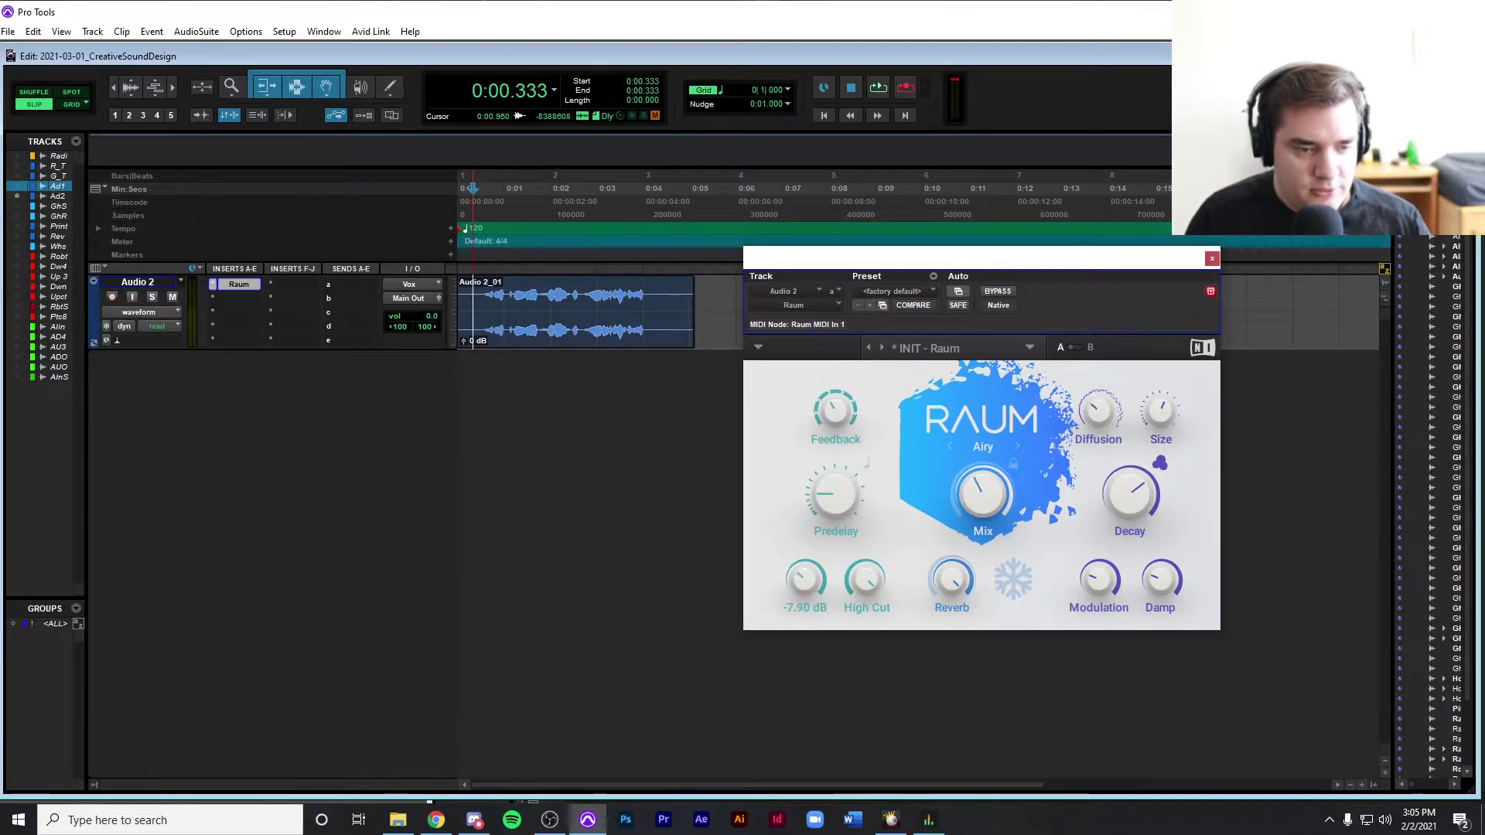
left_click_drag(805, 580, 805, 581)
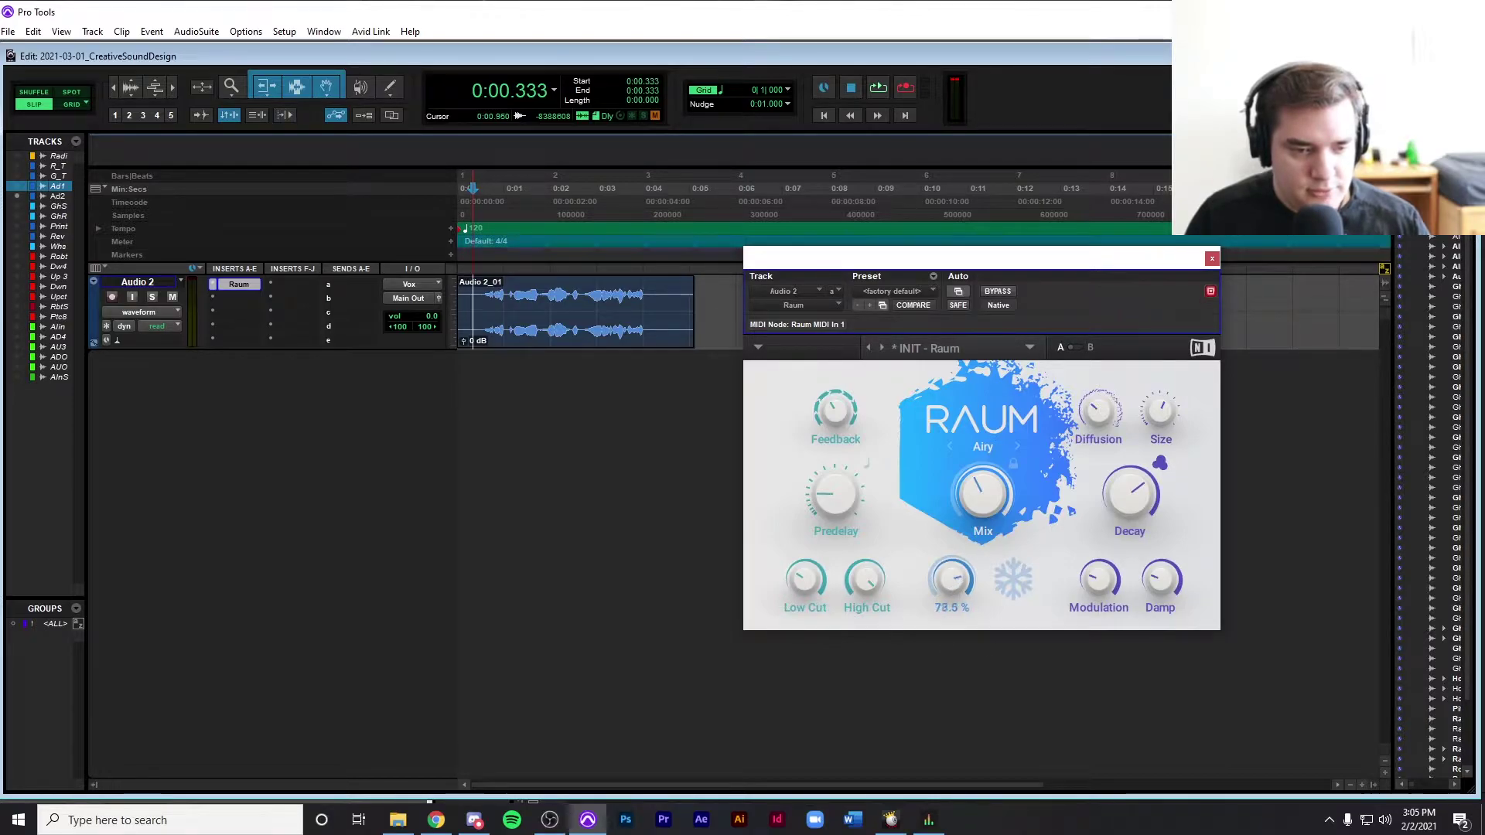
left_click_drag(953, 580, 952, 580)
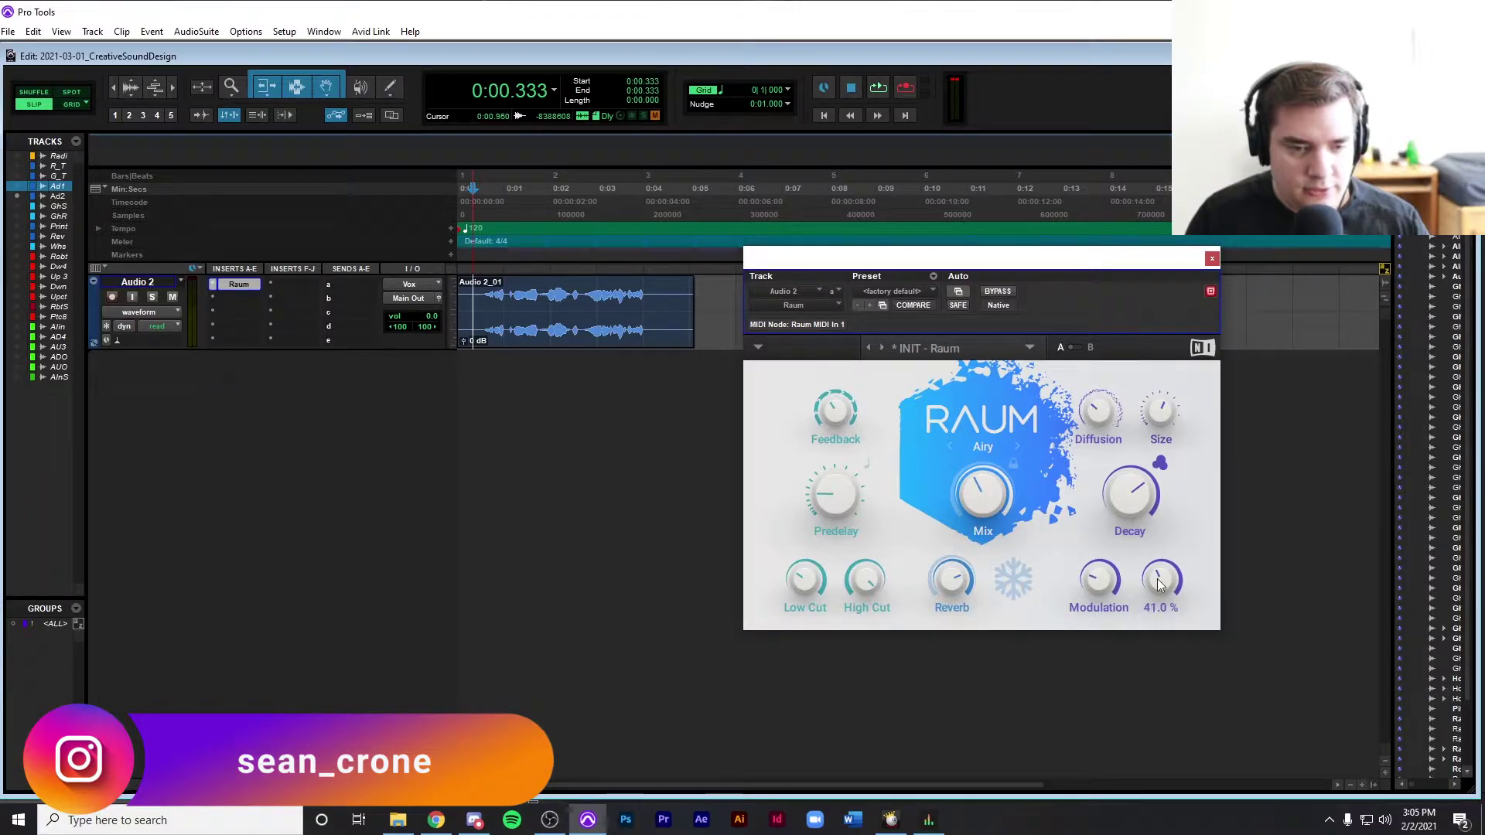
Play the clip from the session start to hear the retuned reverb.
key("Return")
key("space")
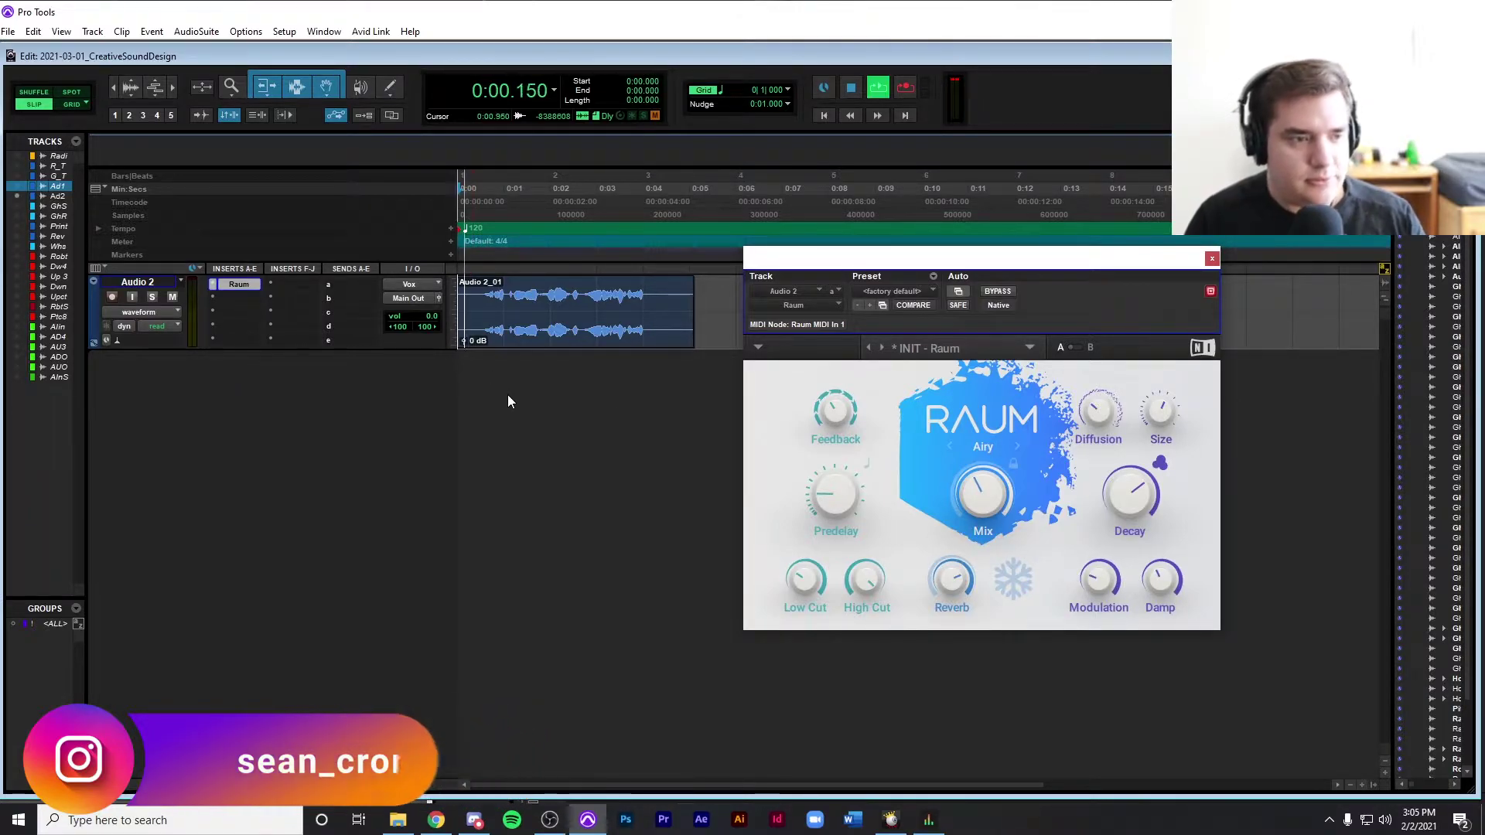
left_click_drag(773, 257, 931, 263)
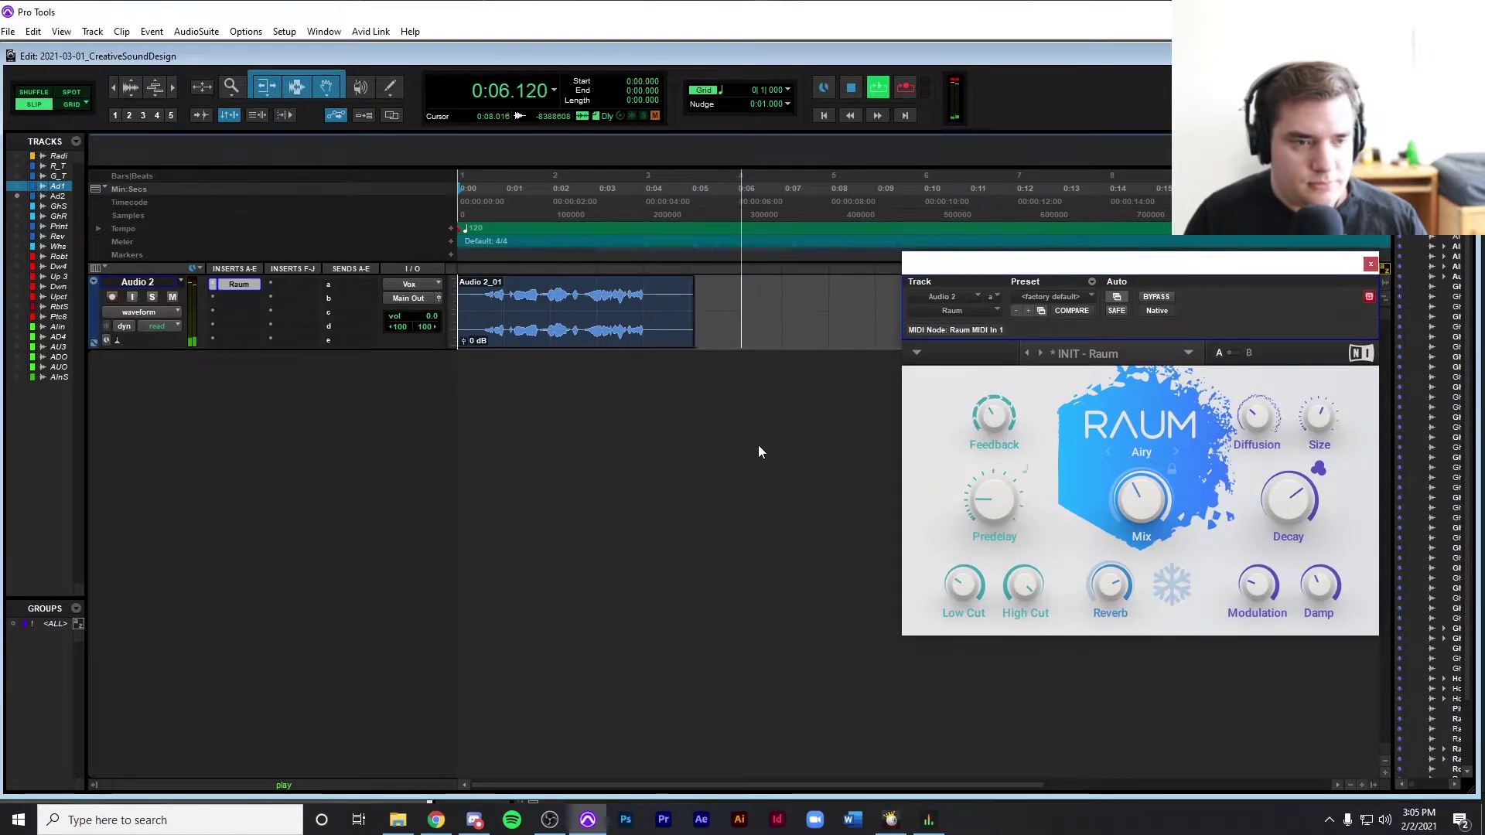
key("space")
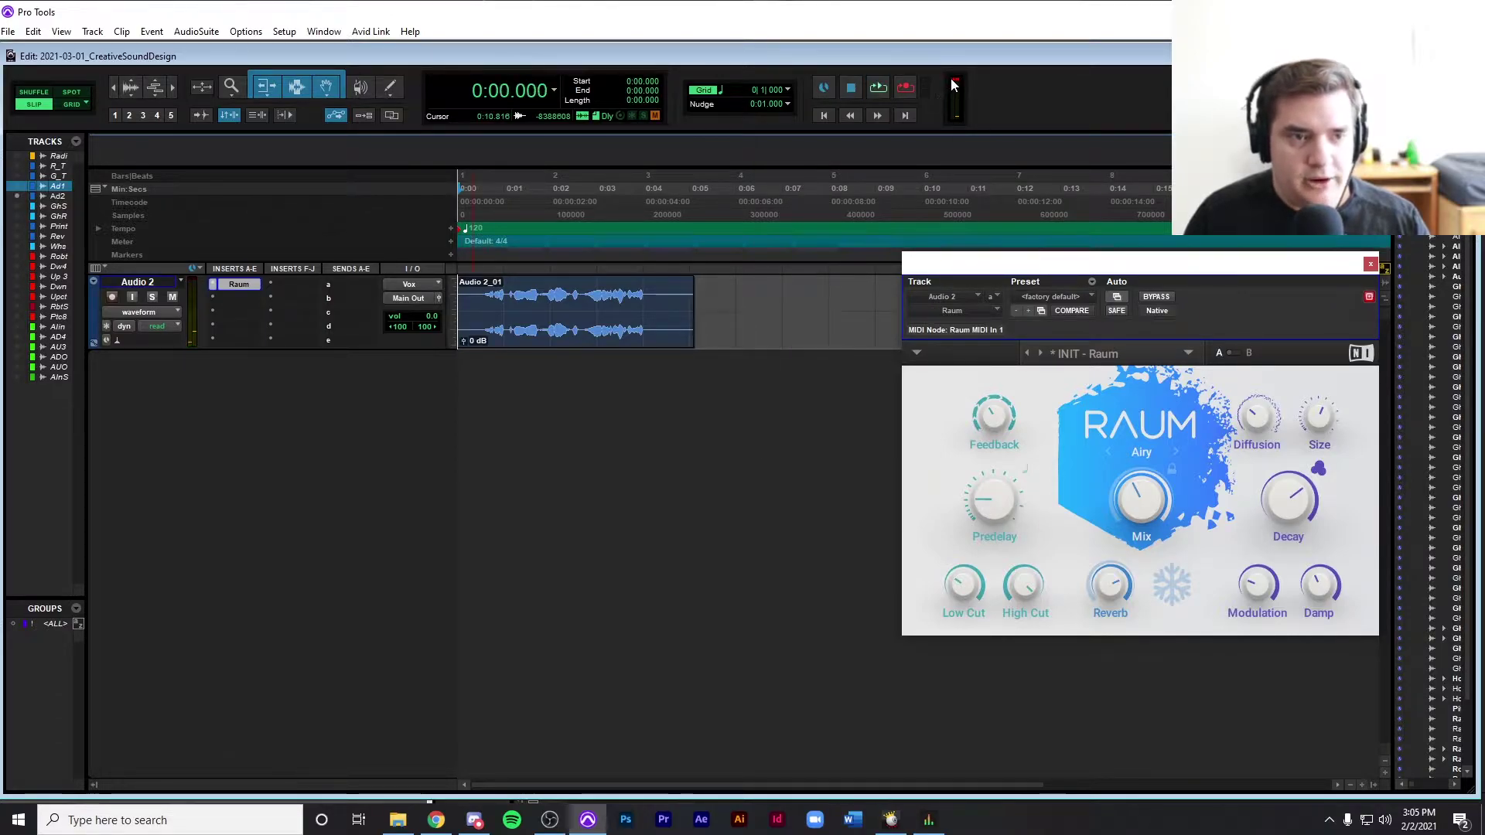
left_click_drag(1003, 264, 879, 226)
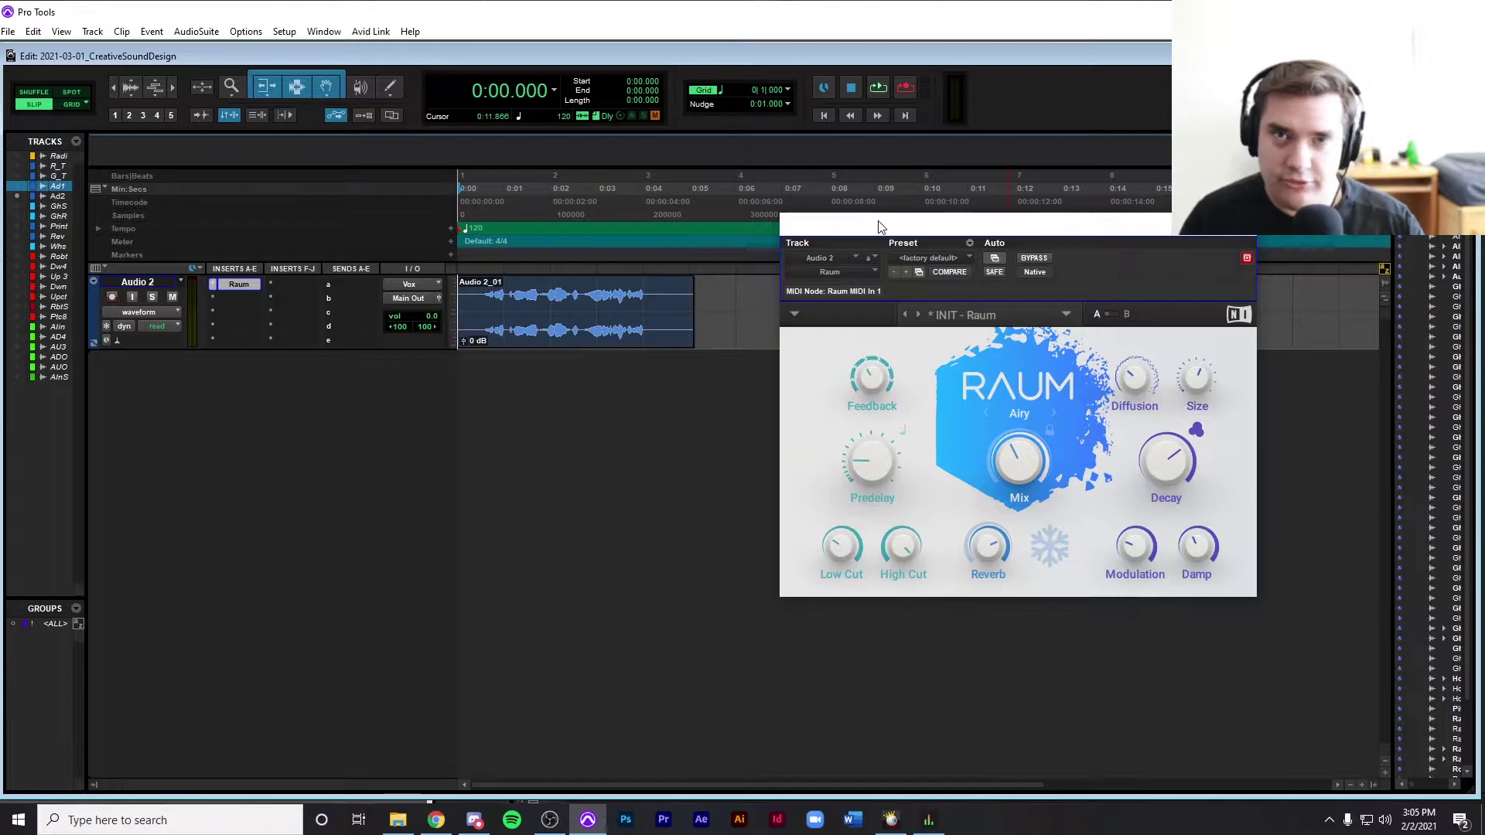
left_click_drag(955, 232, 917, 225)
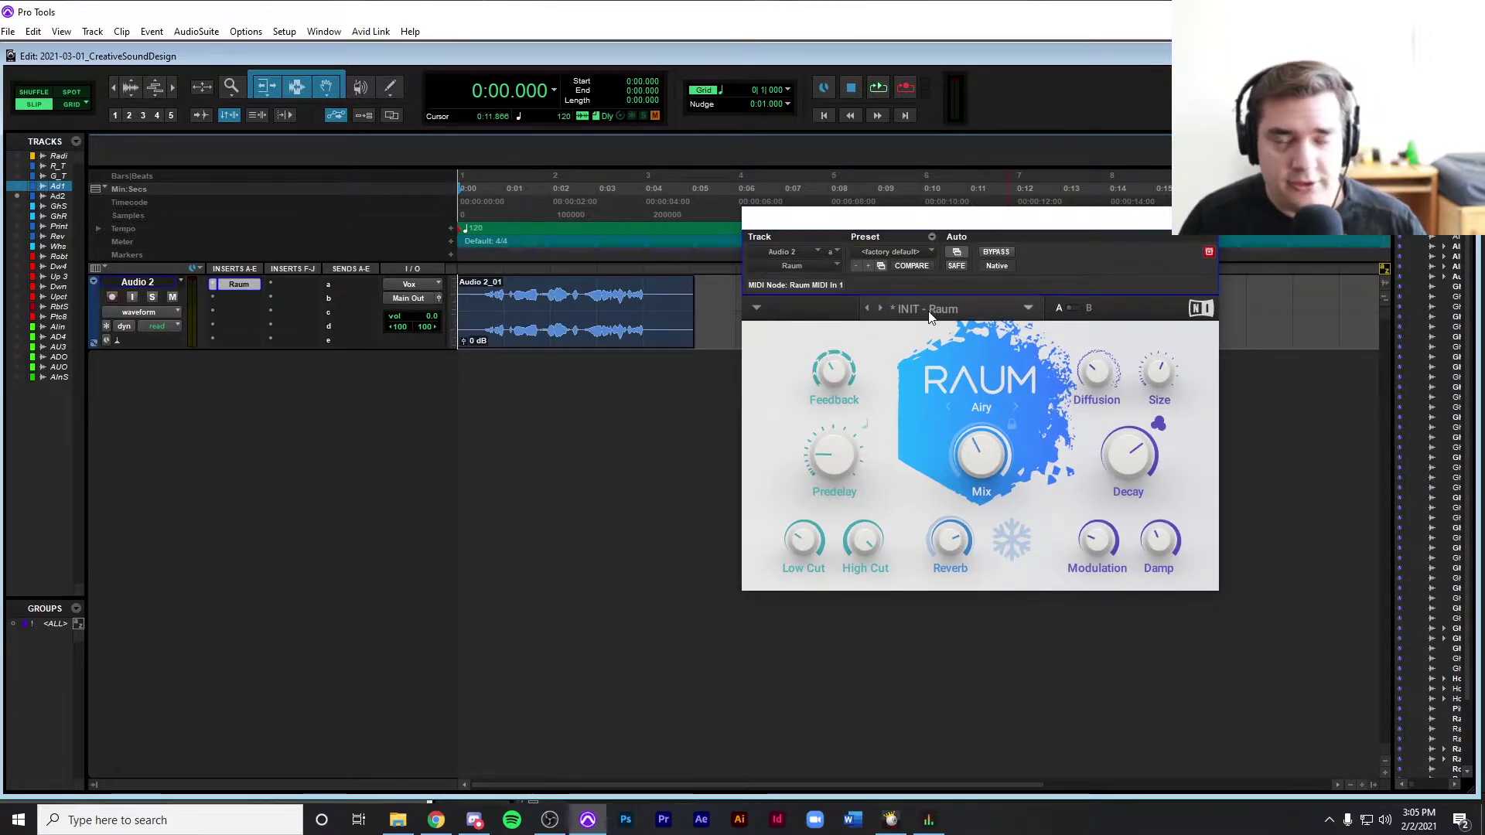
Create a new stereo Audio 3 track below Audio 2.
left_click(1209, 251)
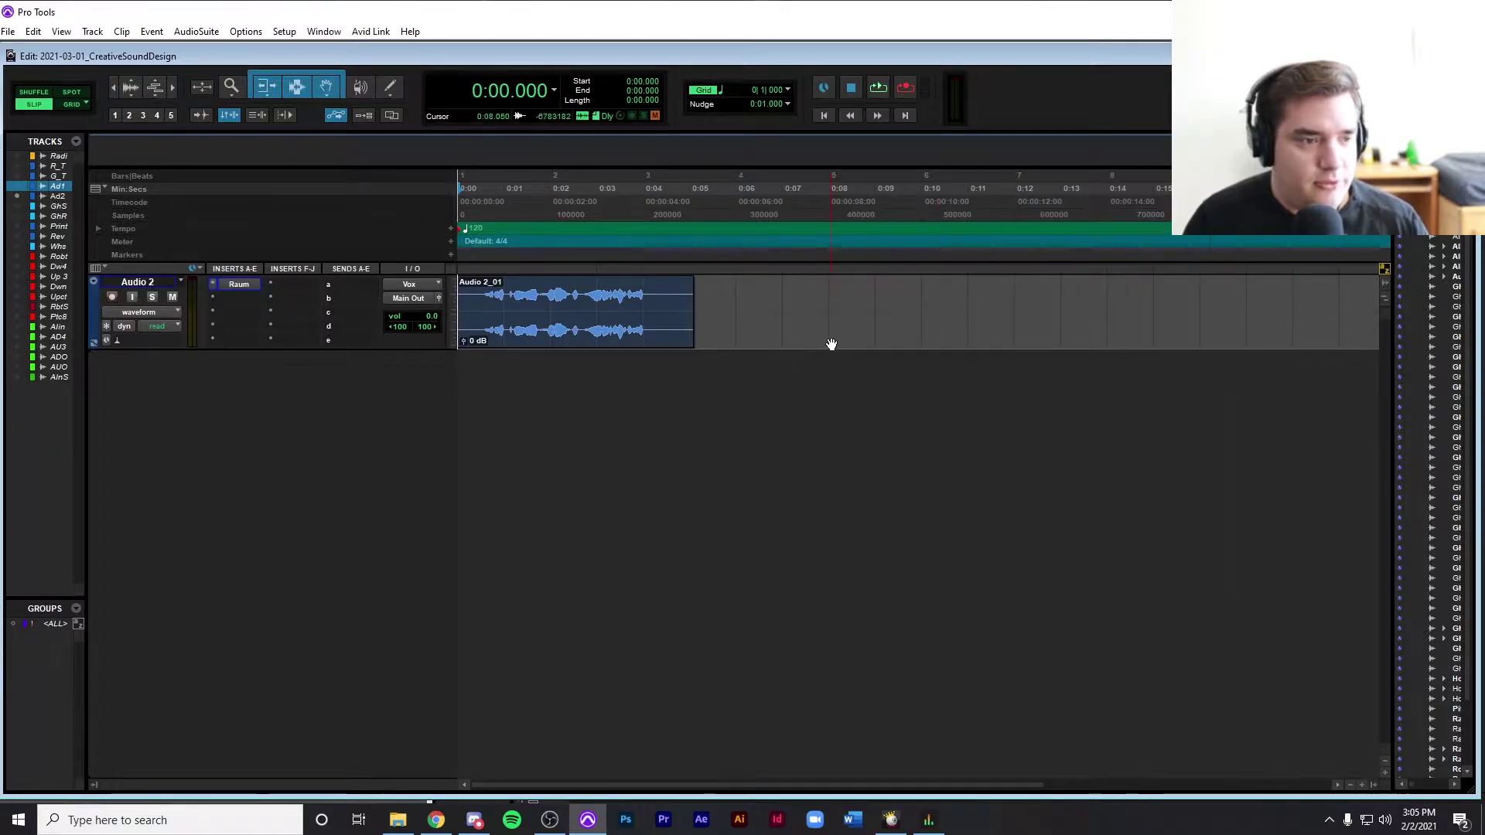
left_click(788, 312)
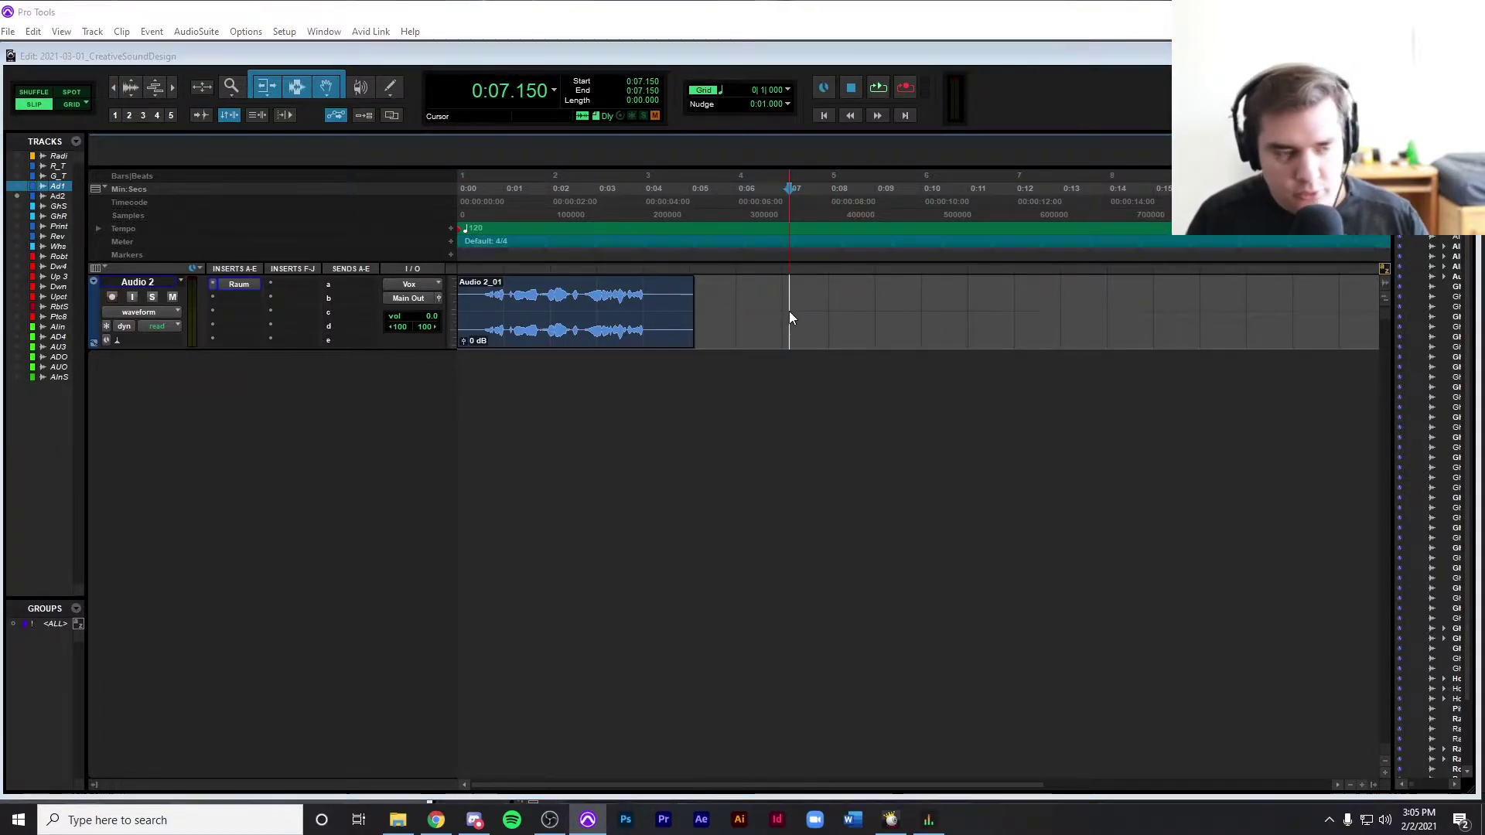
key("ctrl+shift+n")
key("Return")
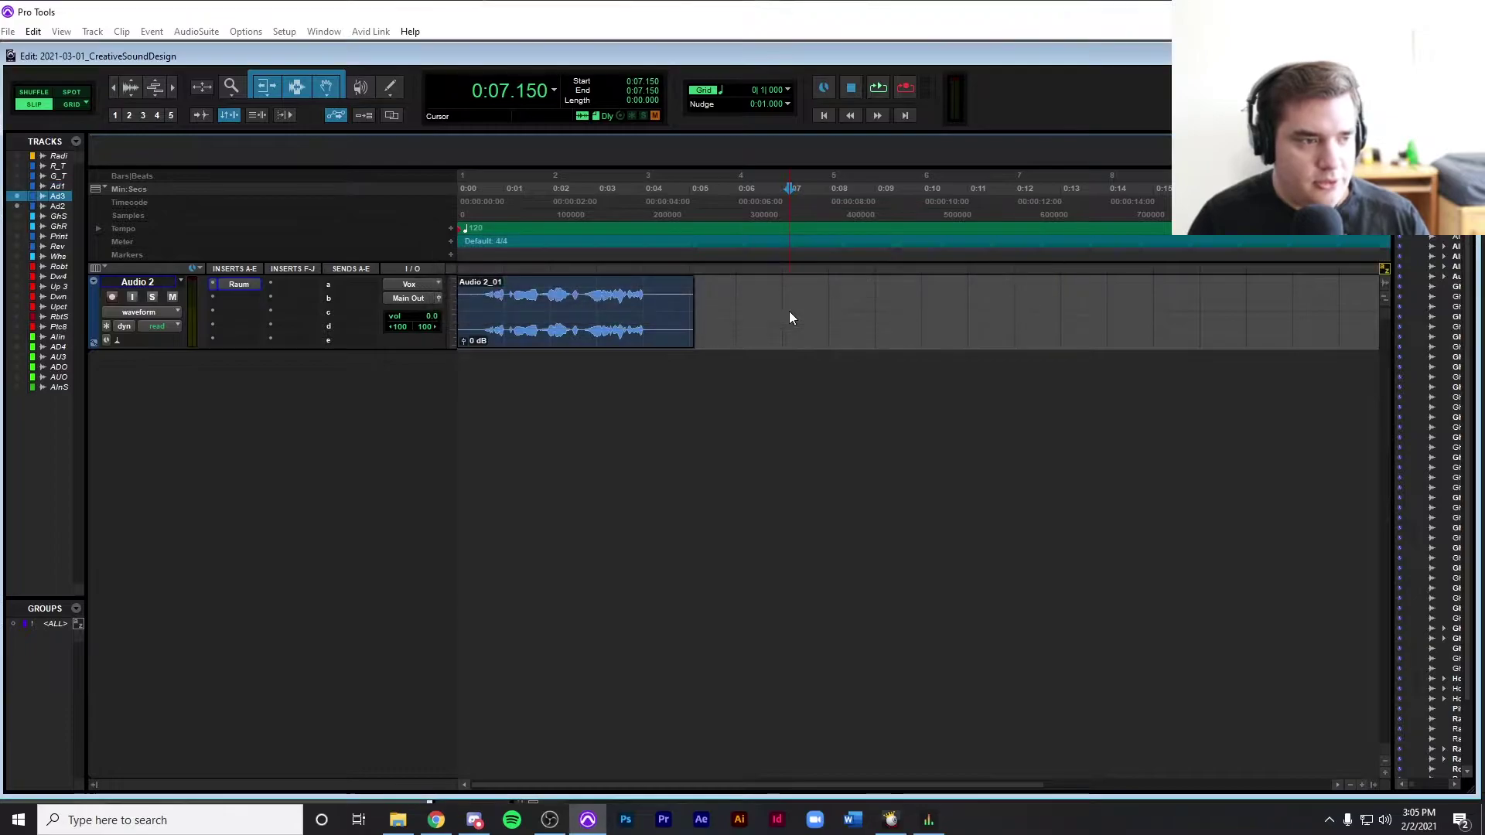
left_click_drag(506, 415, 467, 327)
left_click_drag(489, 410, 487, 410)
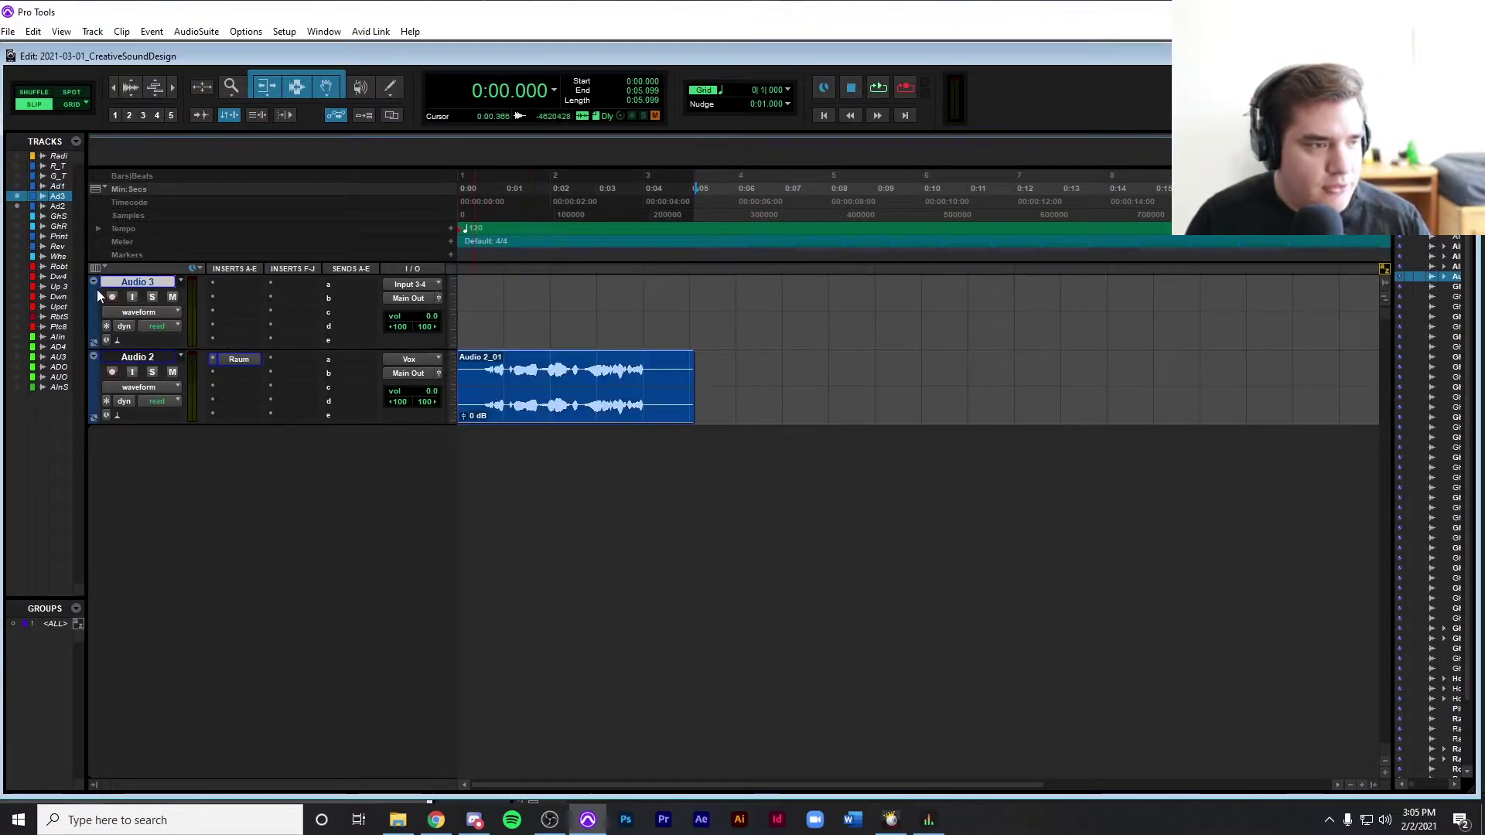
left_click_drag(96, 289, 182, 469)
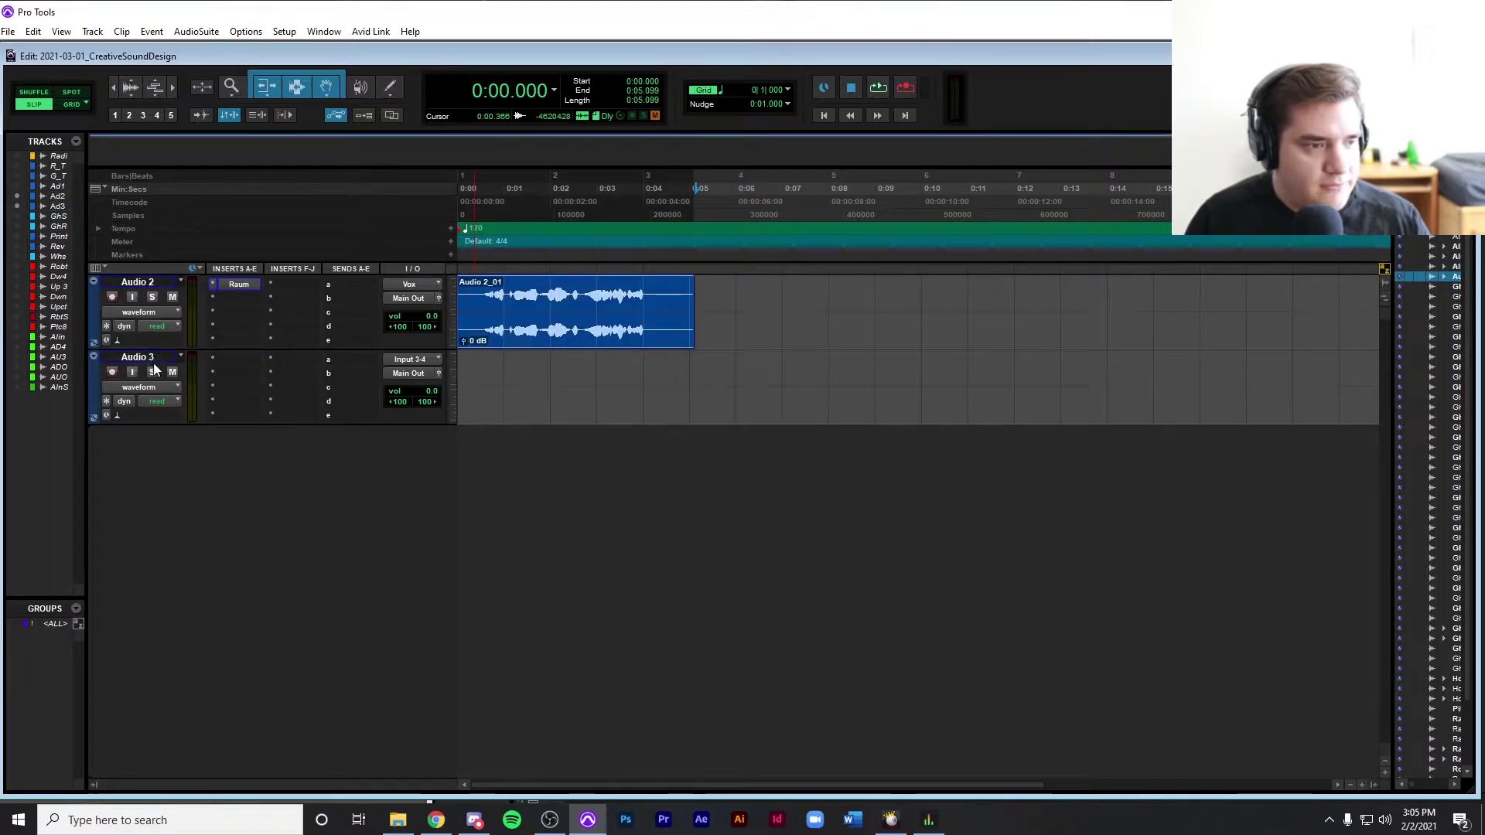
Clear Audio 2's input and route its output to the Vox bus.
left_click(401, 285)
left_click(422, 300)
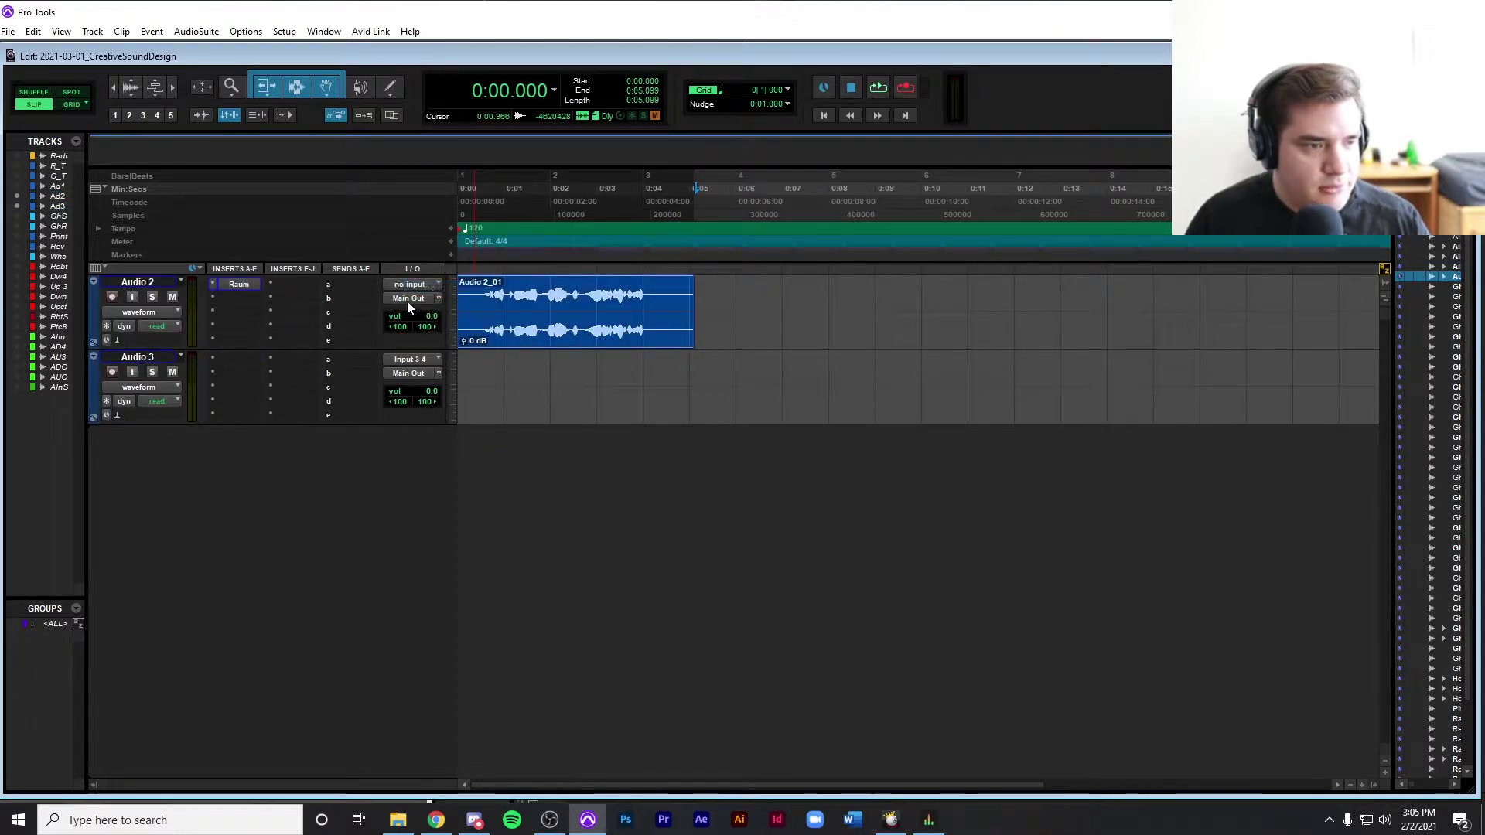
left_click(407, 300)
mouse_move(445, 356)
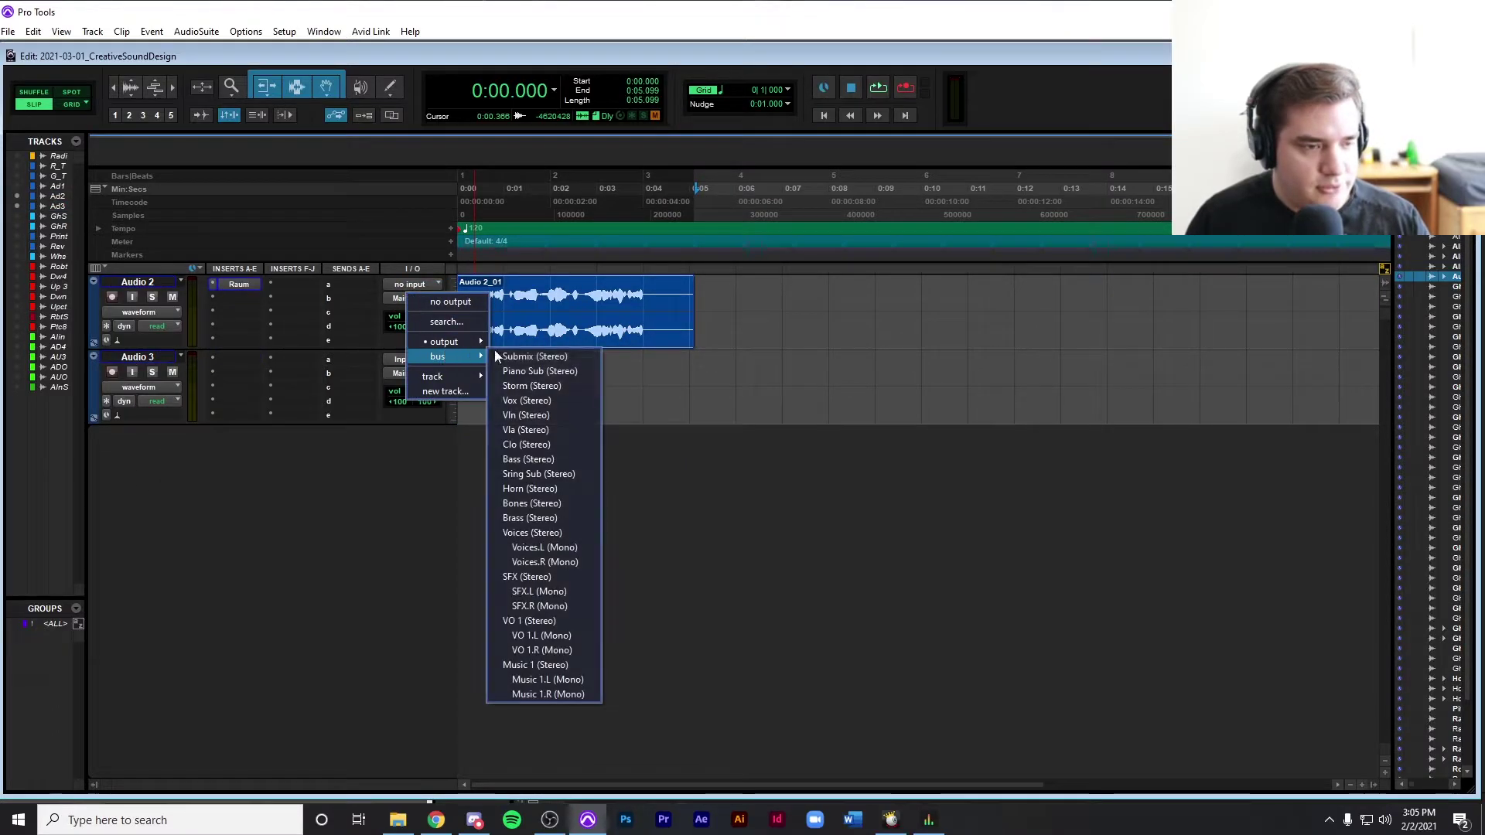
left_click(532, 402)
Set Audio 3's input to the Vox bus and return to the session start.
left_click(413, 360)
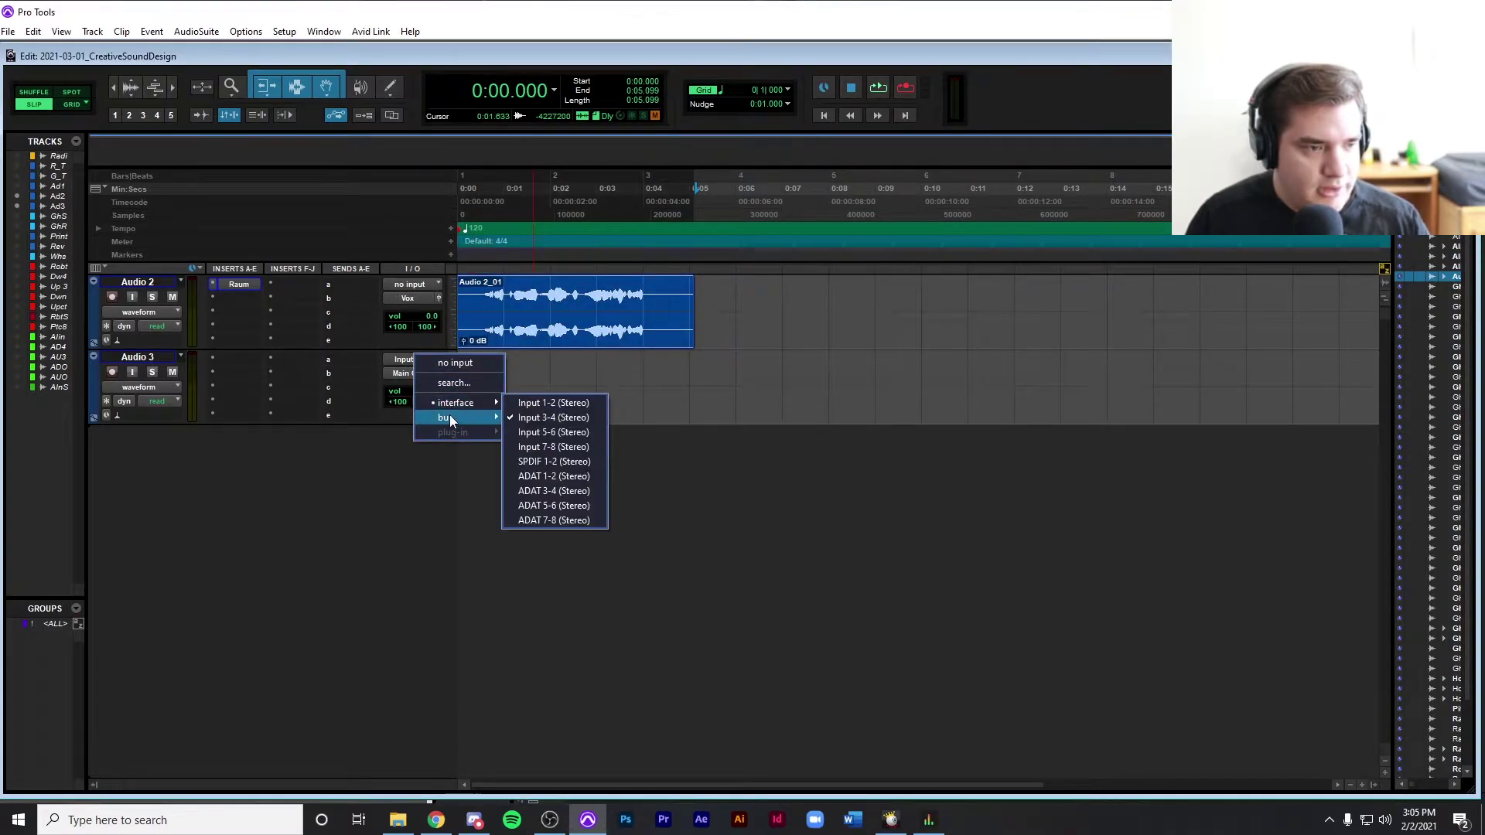
mouse_move(447, 418)
left_click(525, 465)
left_click(541, 408)
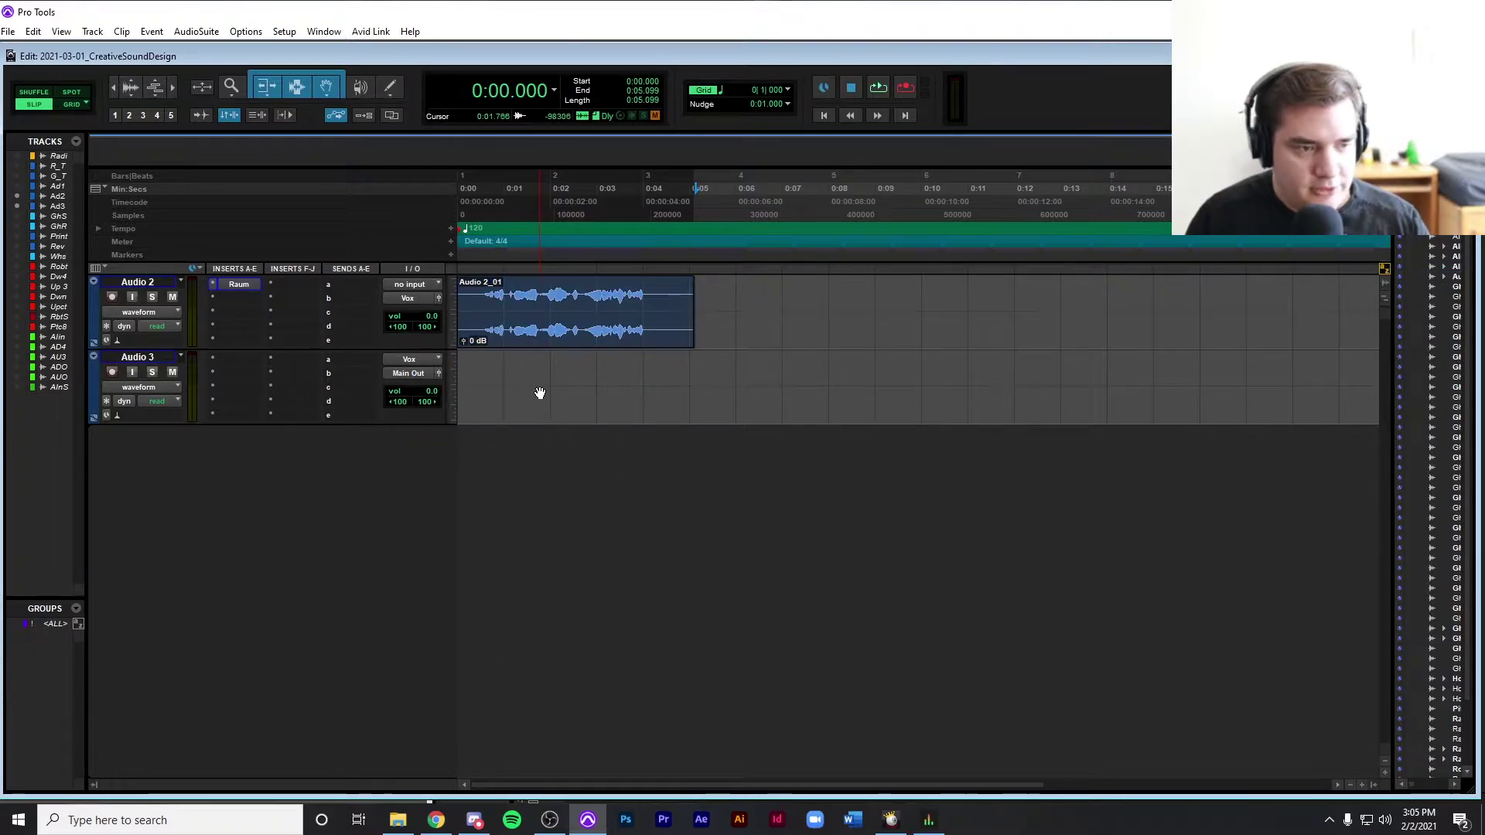
left_click(541, 388)
key("Return")
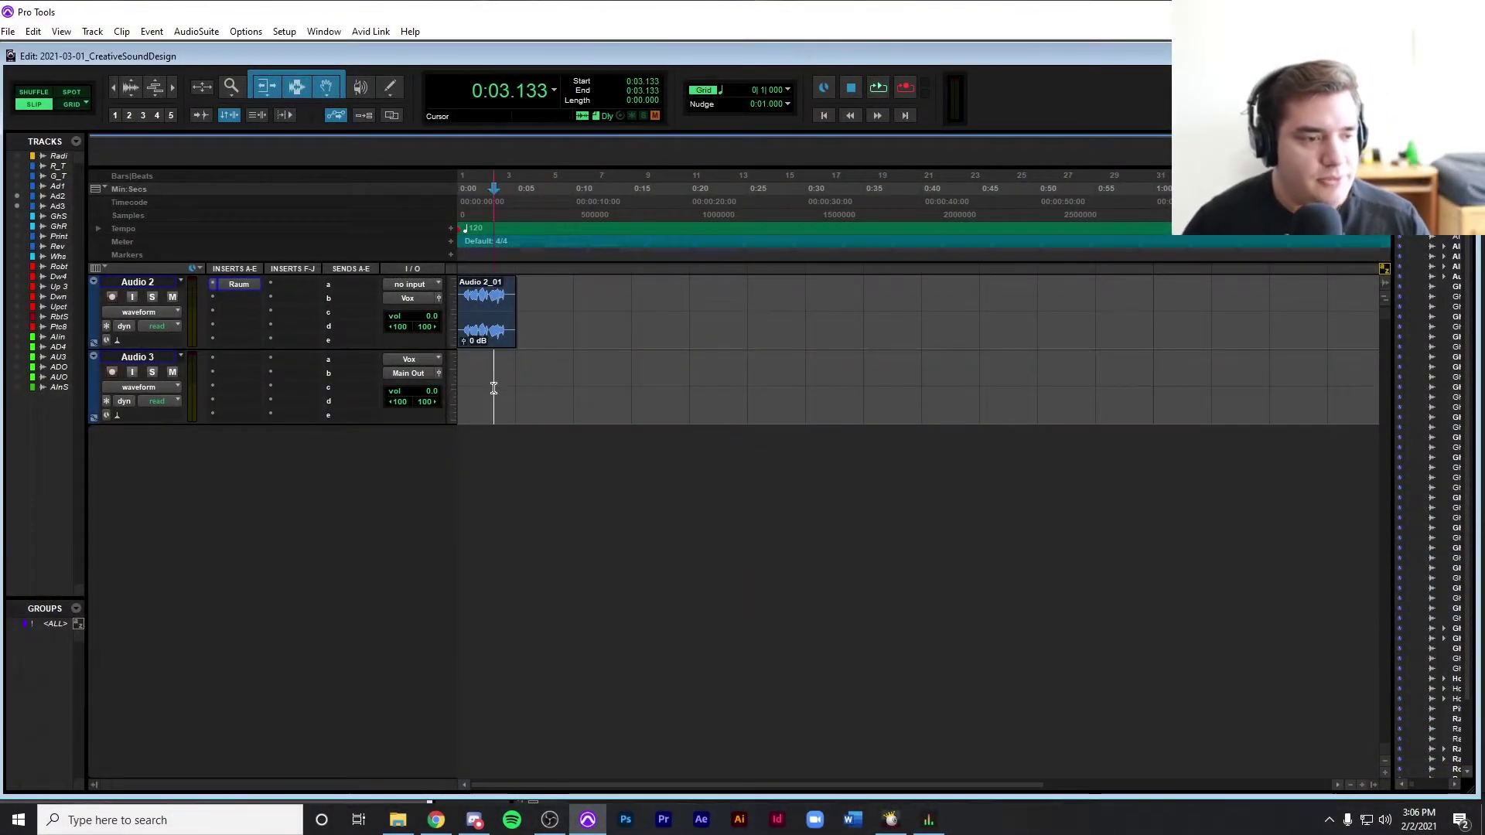
Arm Audio 3, check the incoming level, then record Audio 2's reverb playback until about 0:11.
key("shift+r")
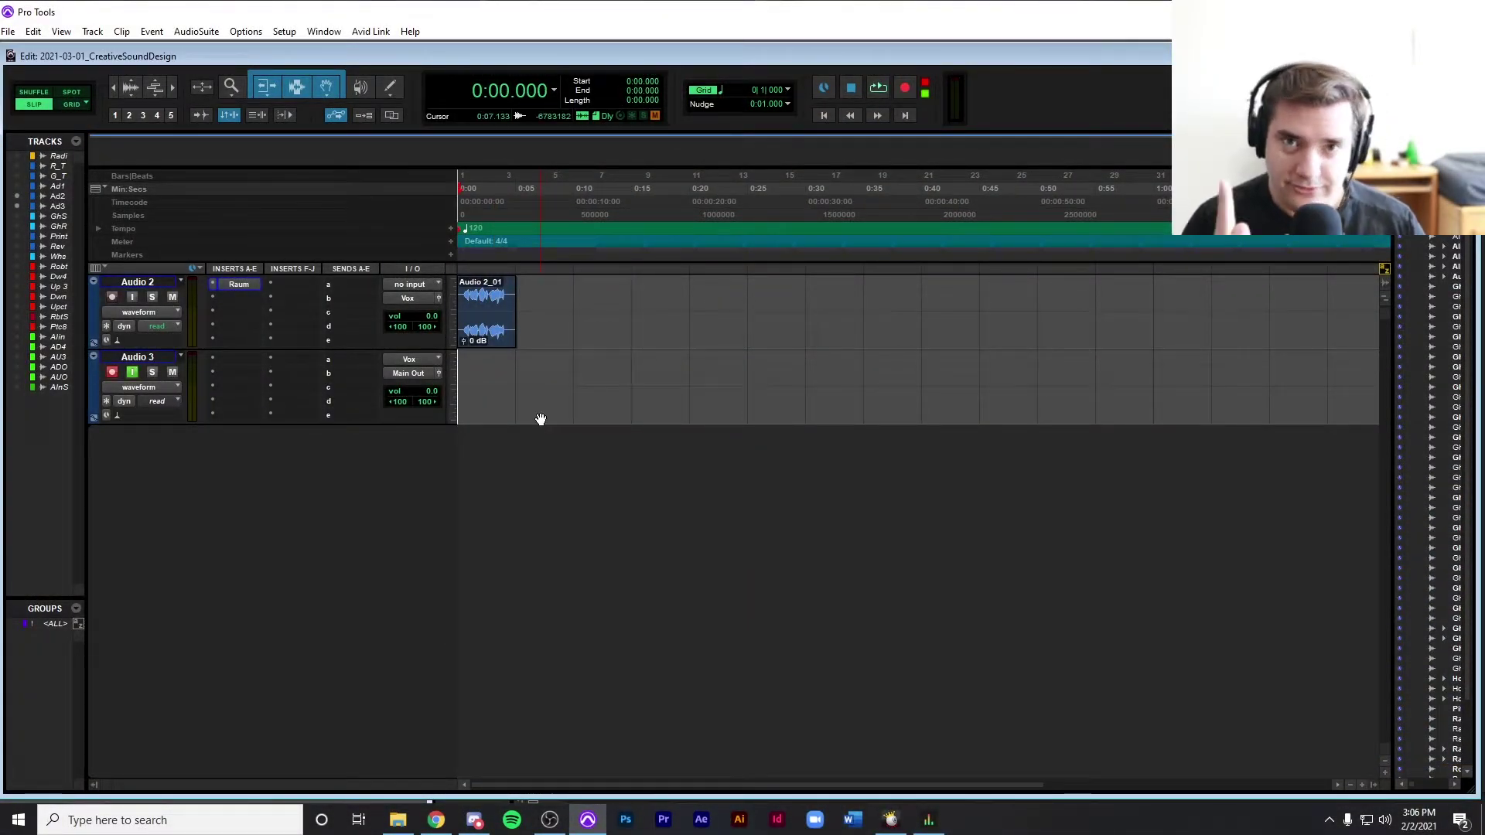
key("space")
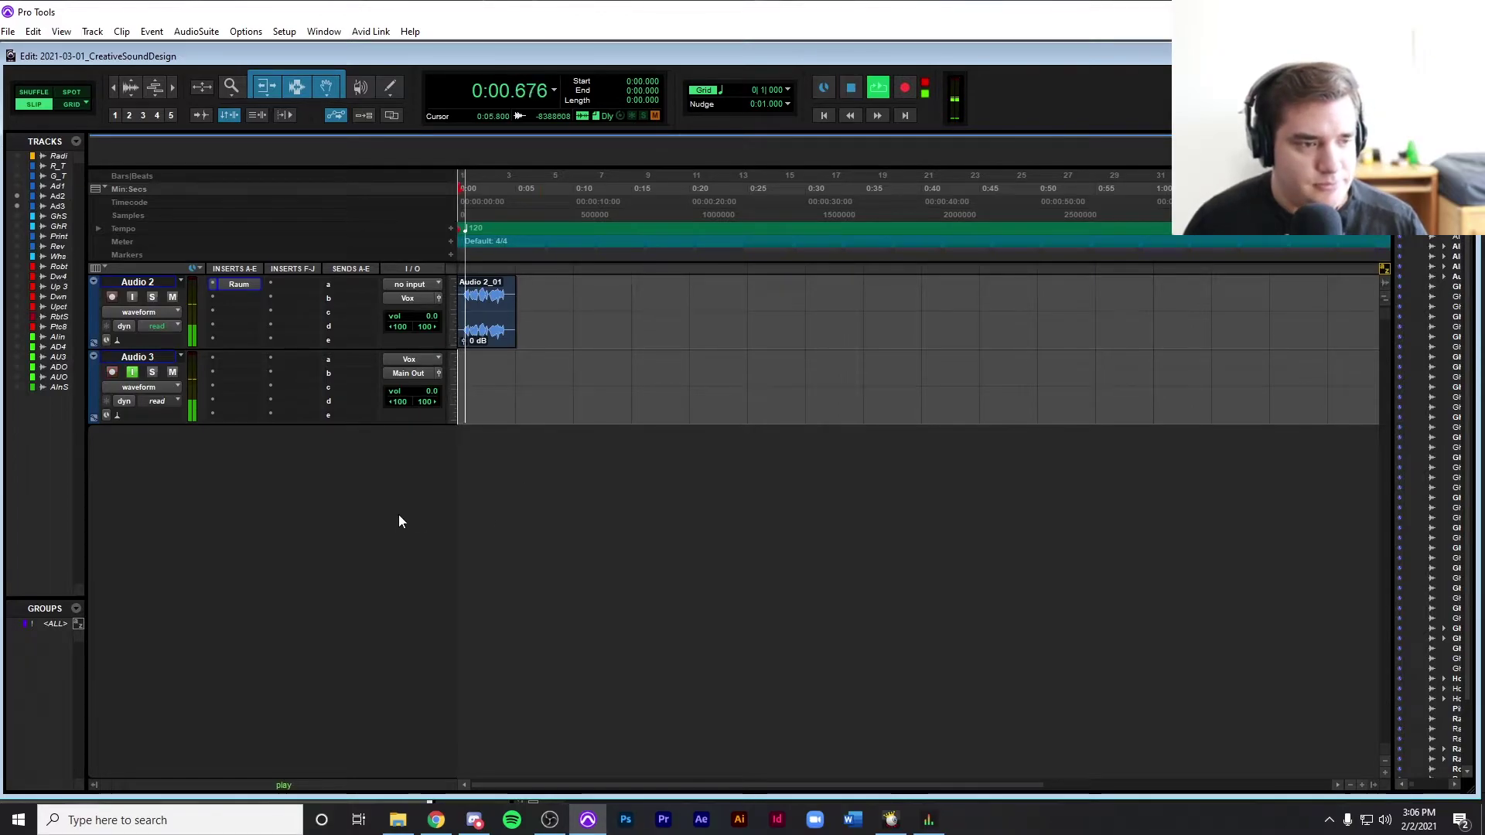
key("space")
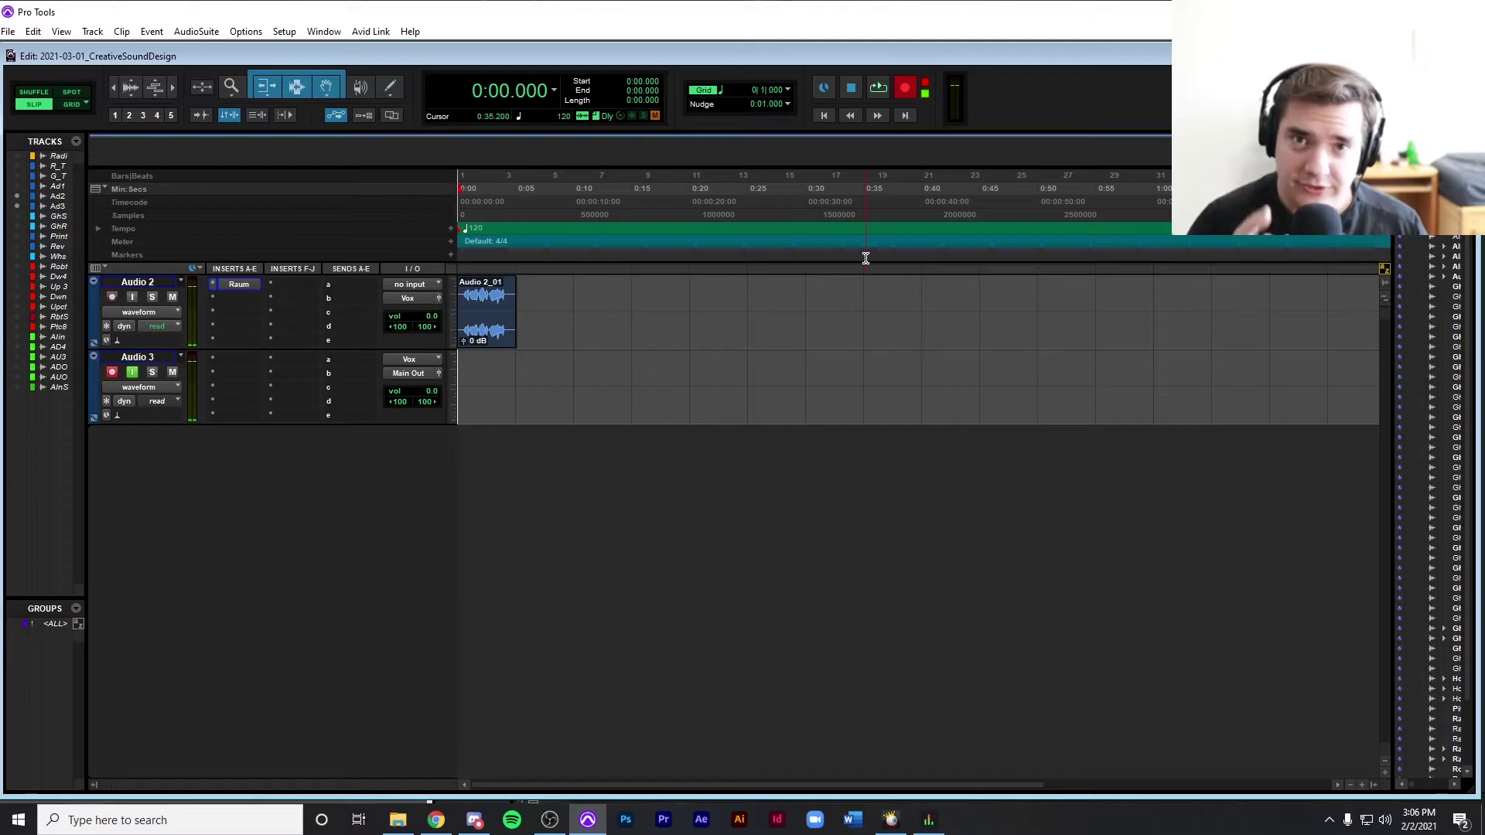
key("ctrl+space")
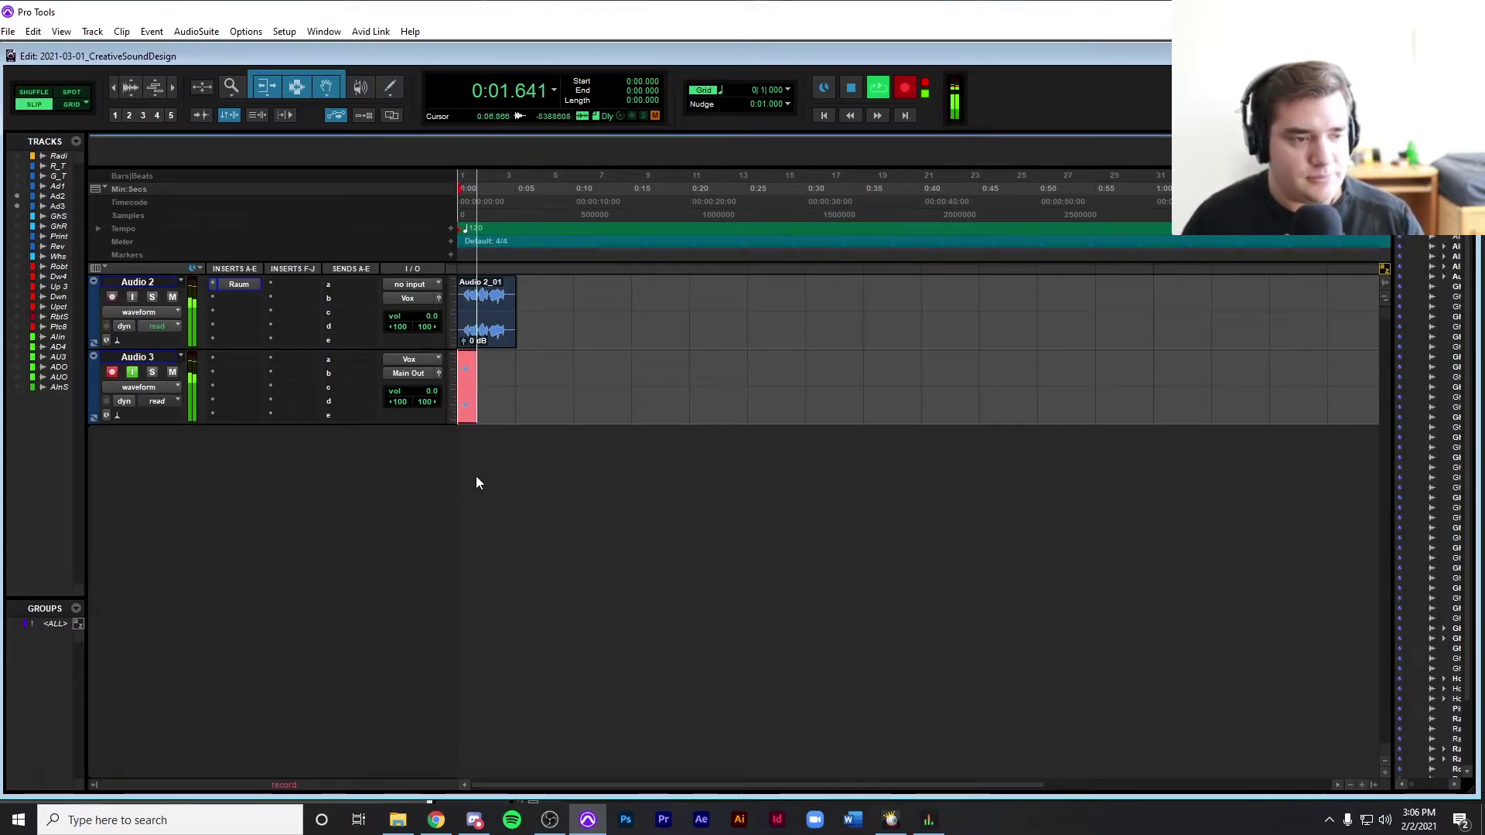
key("ctrl+]")
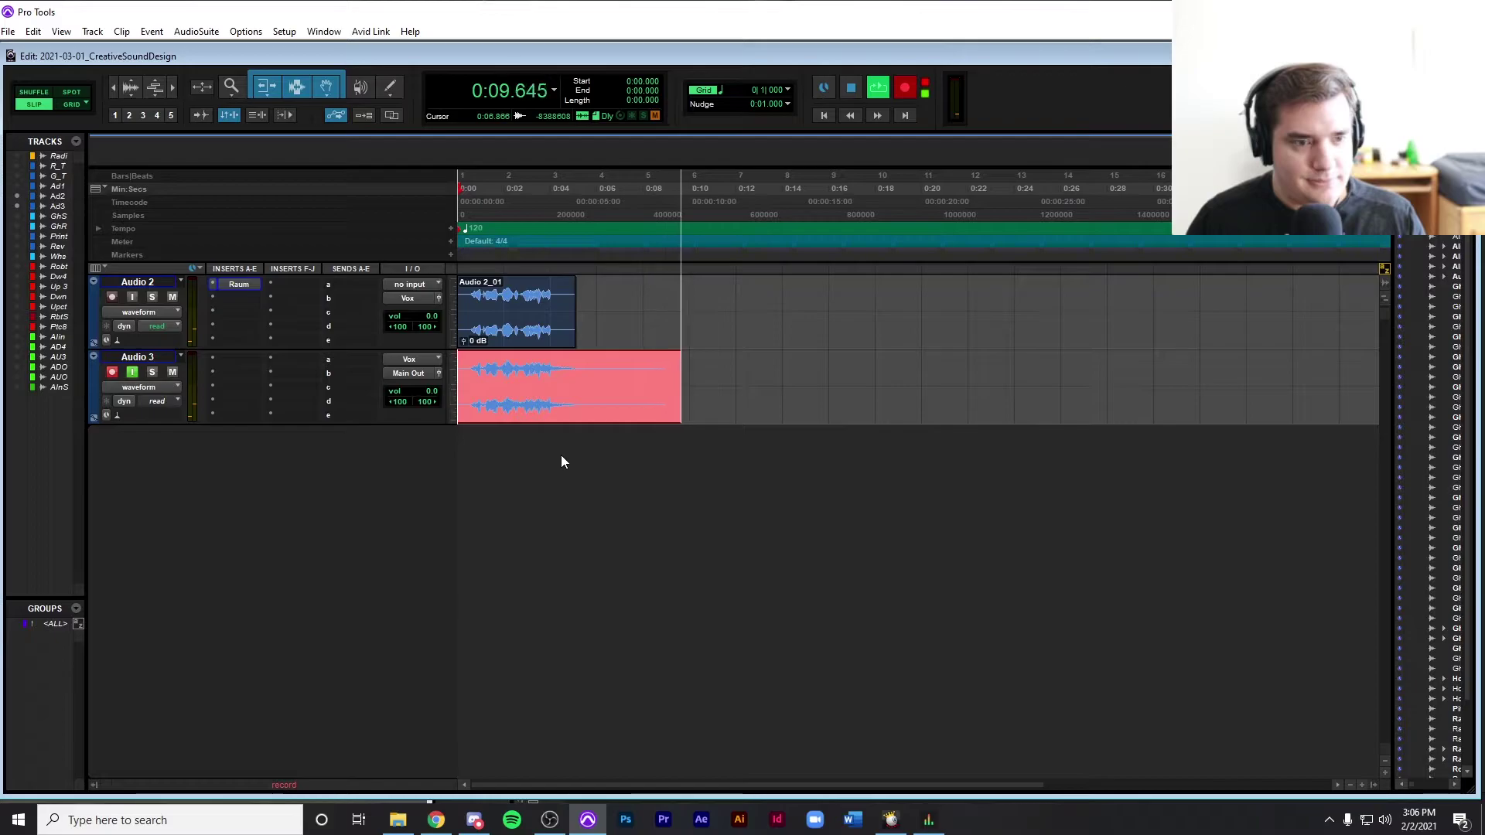
key("space")
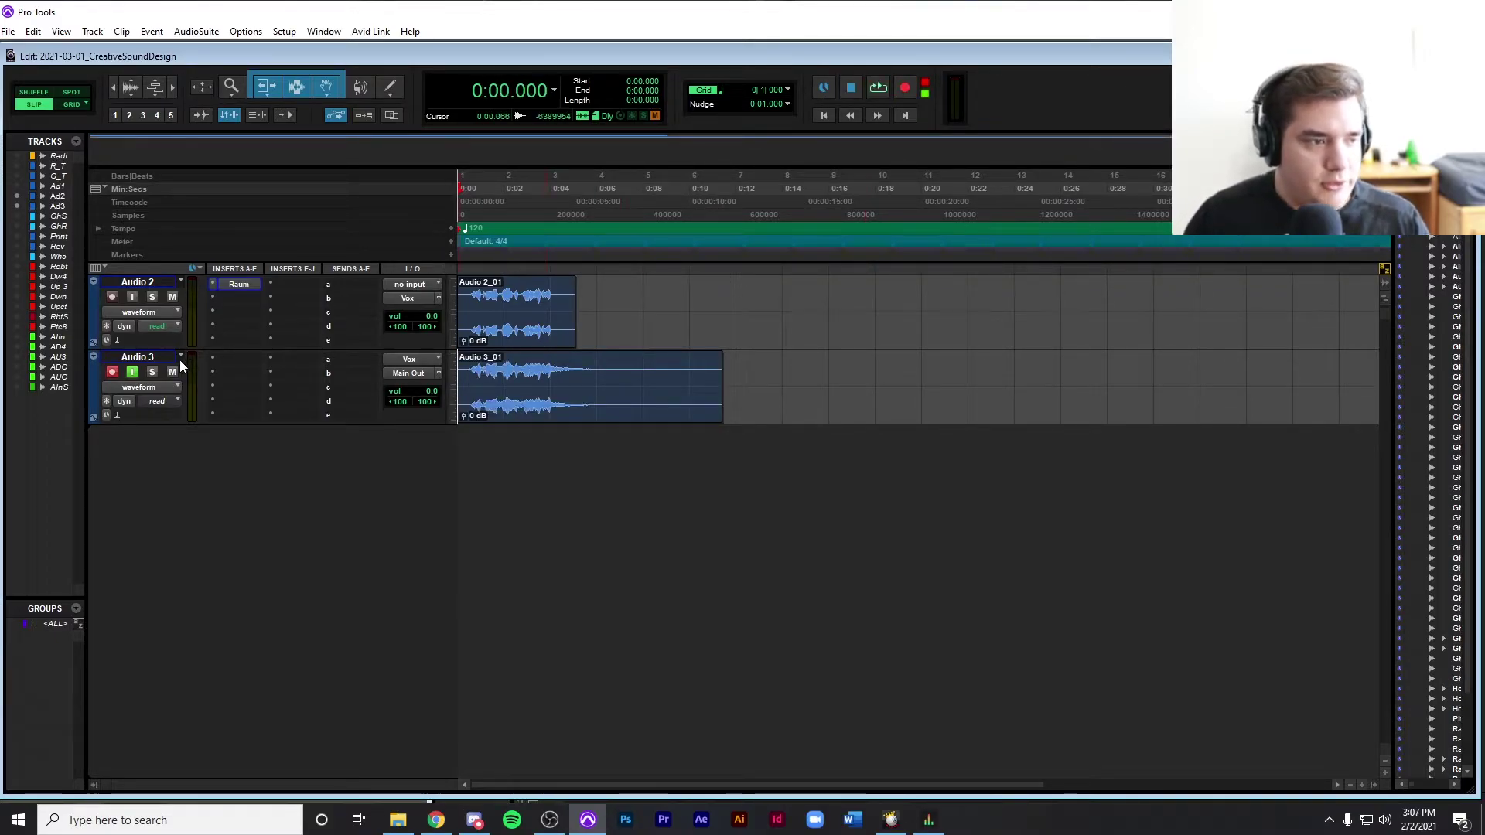
Turn off Audio 3 input monitoring, hide and deactivate Audio 2, and play the recording.
left_click(130, 371)
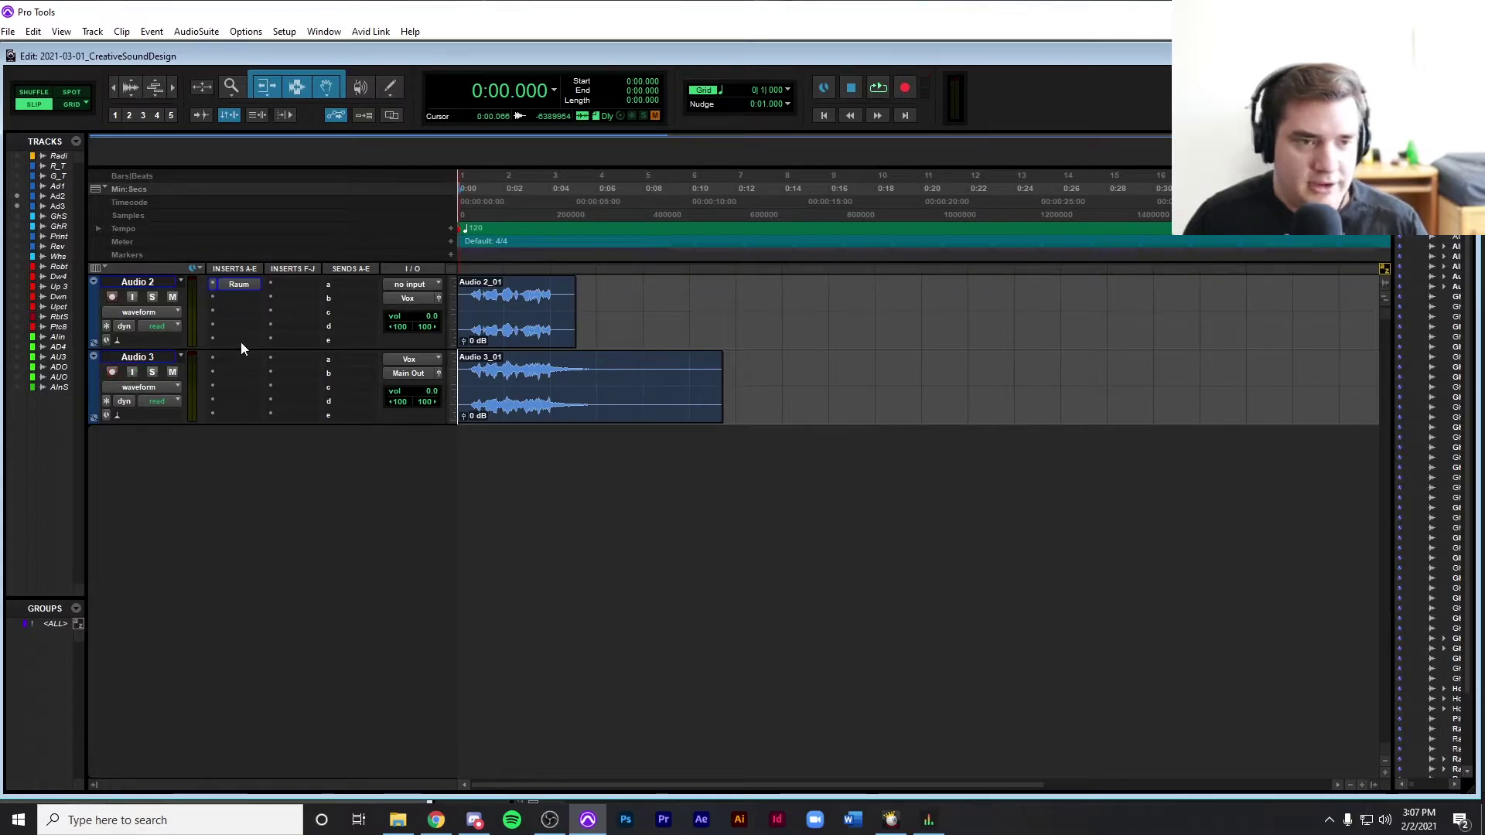
right_click(149, 282)
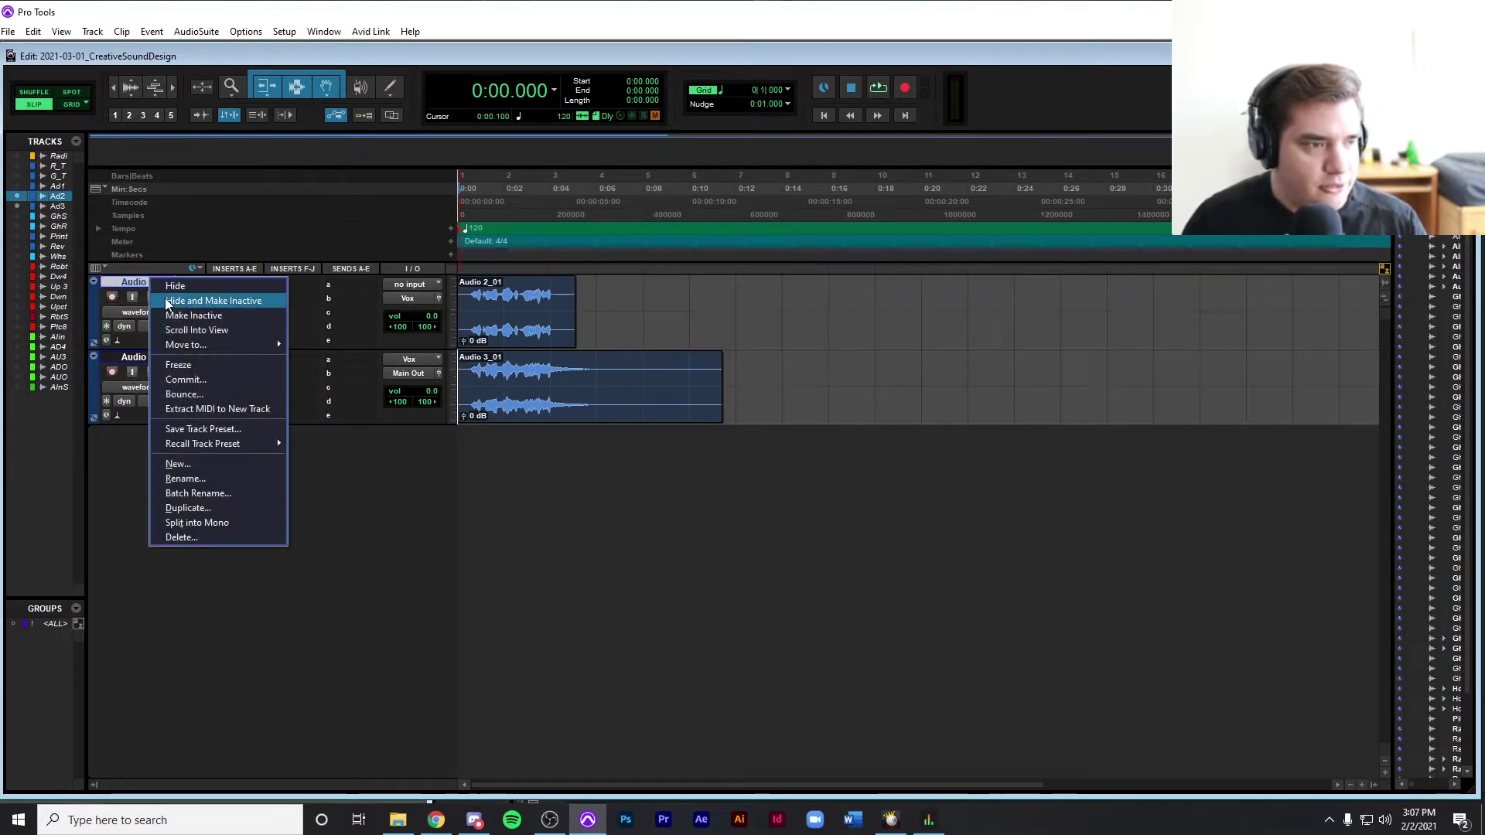
left_click(162, 300)
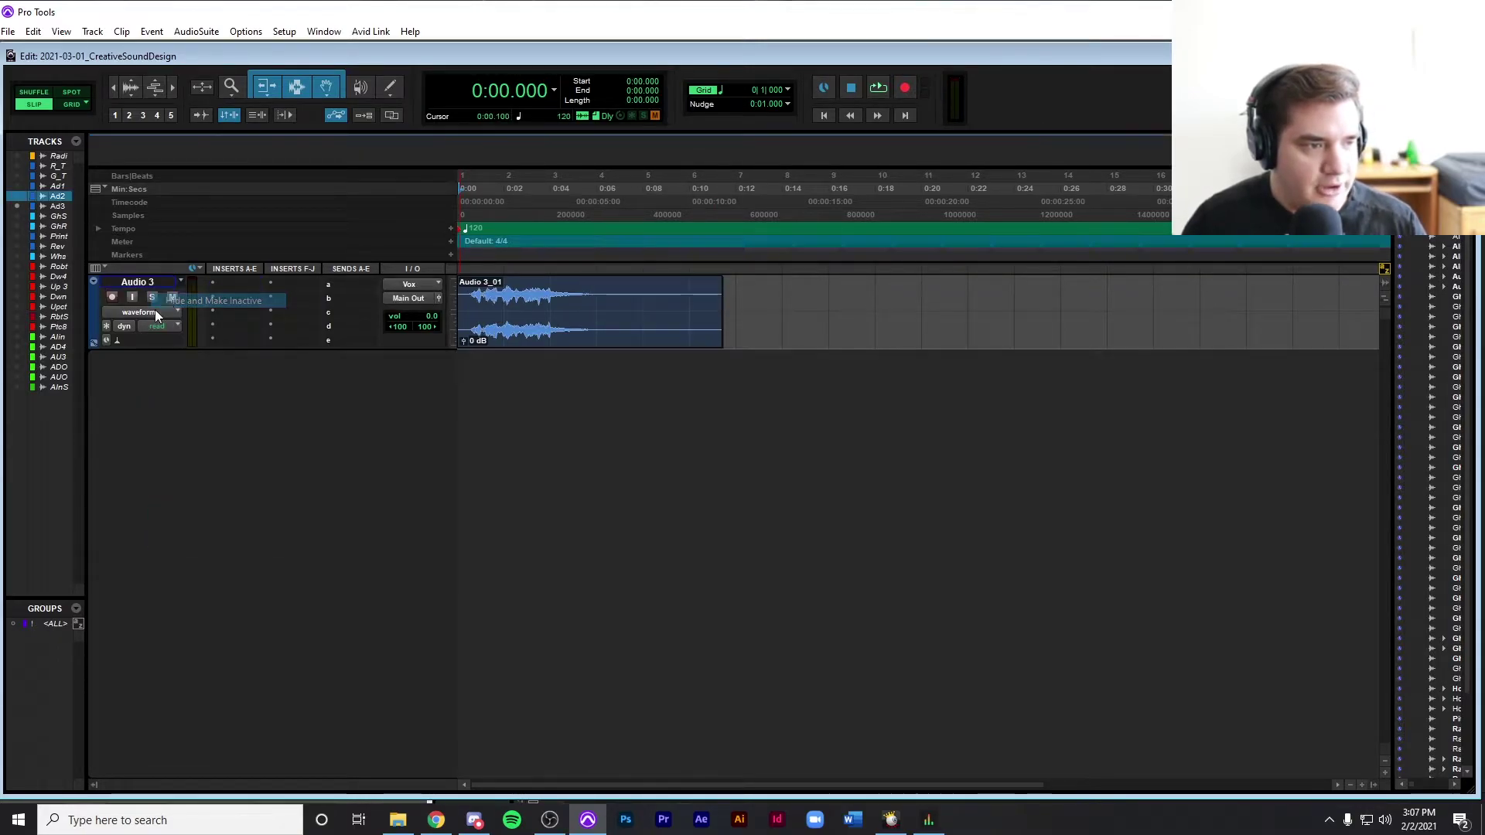
left_click(746, 305)
key("Return")
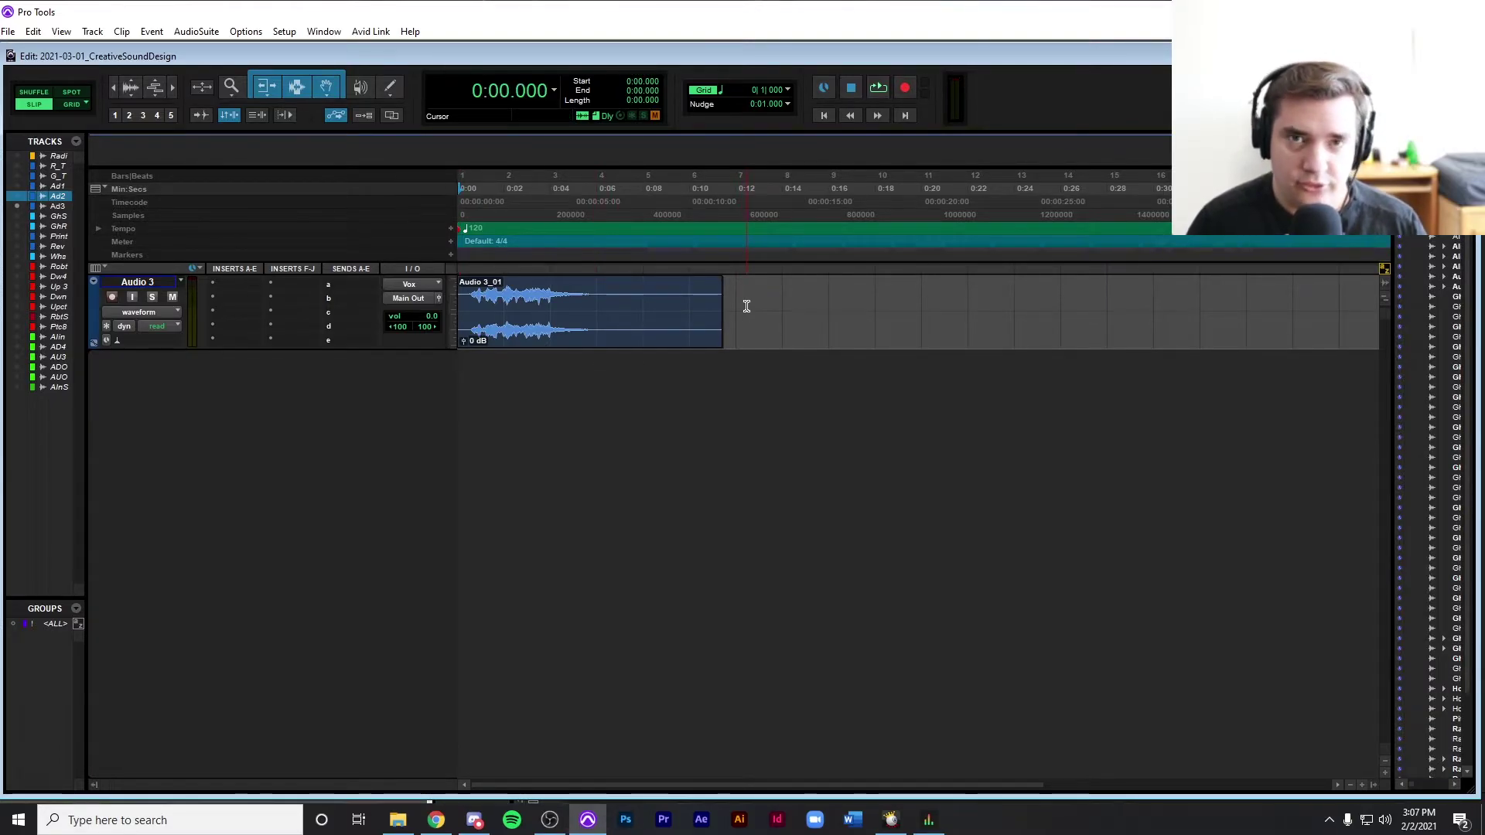
key("space")
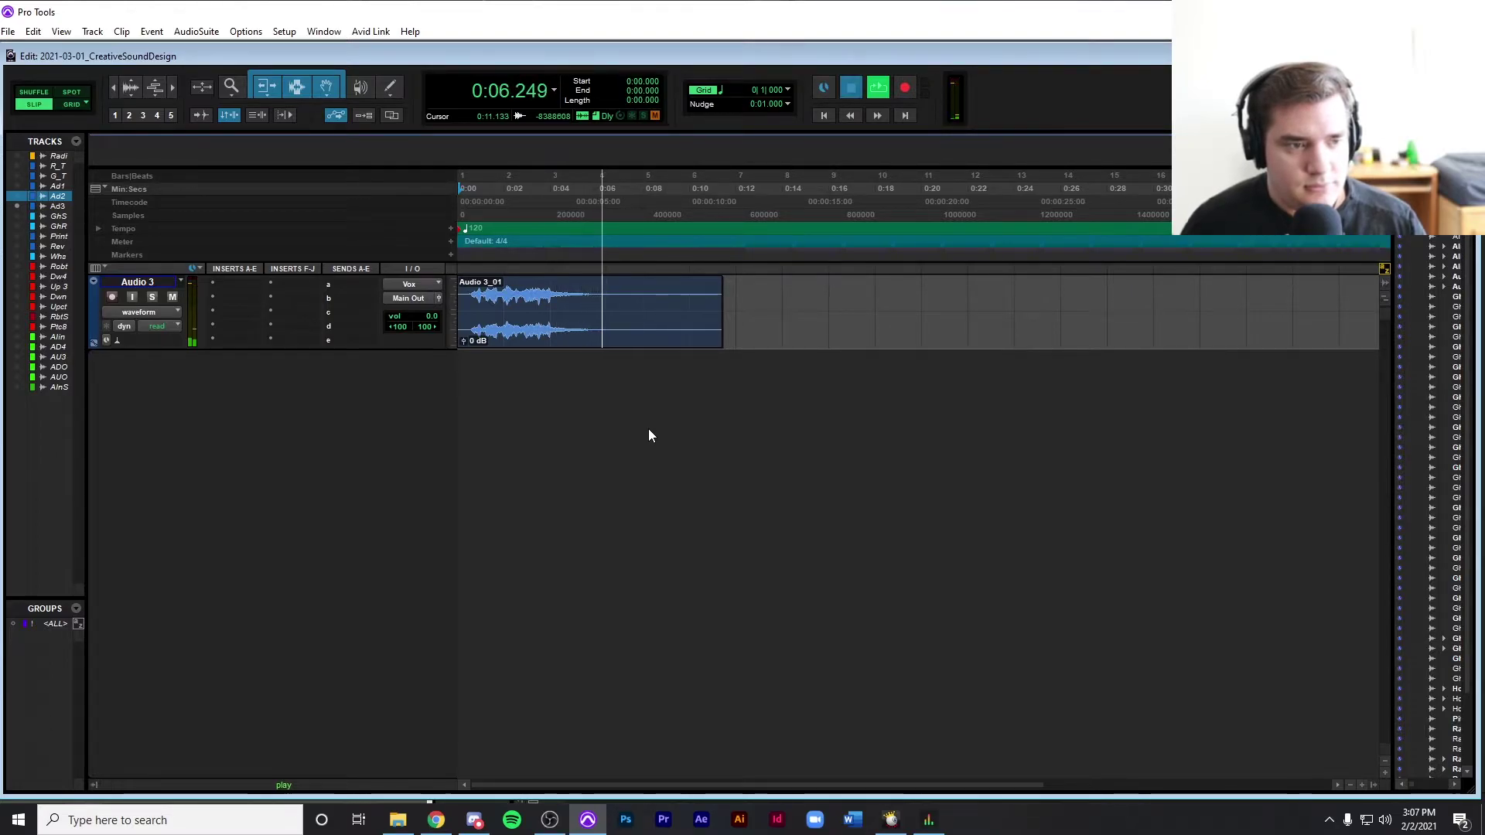
key("space")
Render AudioSuite Reverse on the Audio 3_01 clip.
left_click(562, 344)
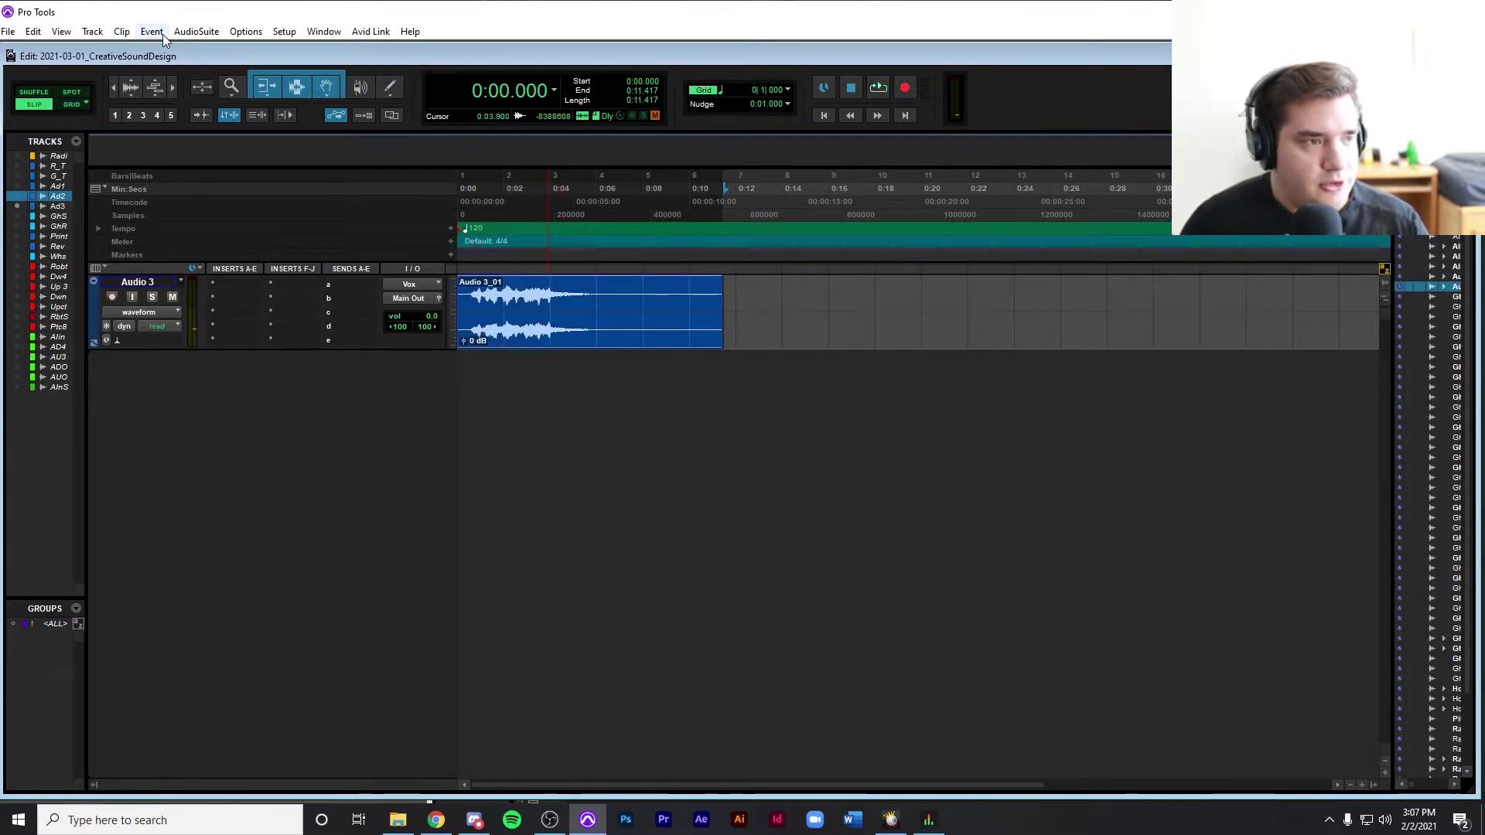
left_click(193, 33)
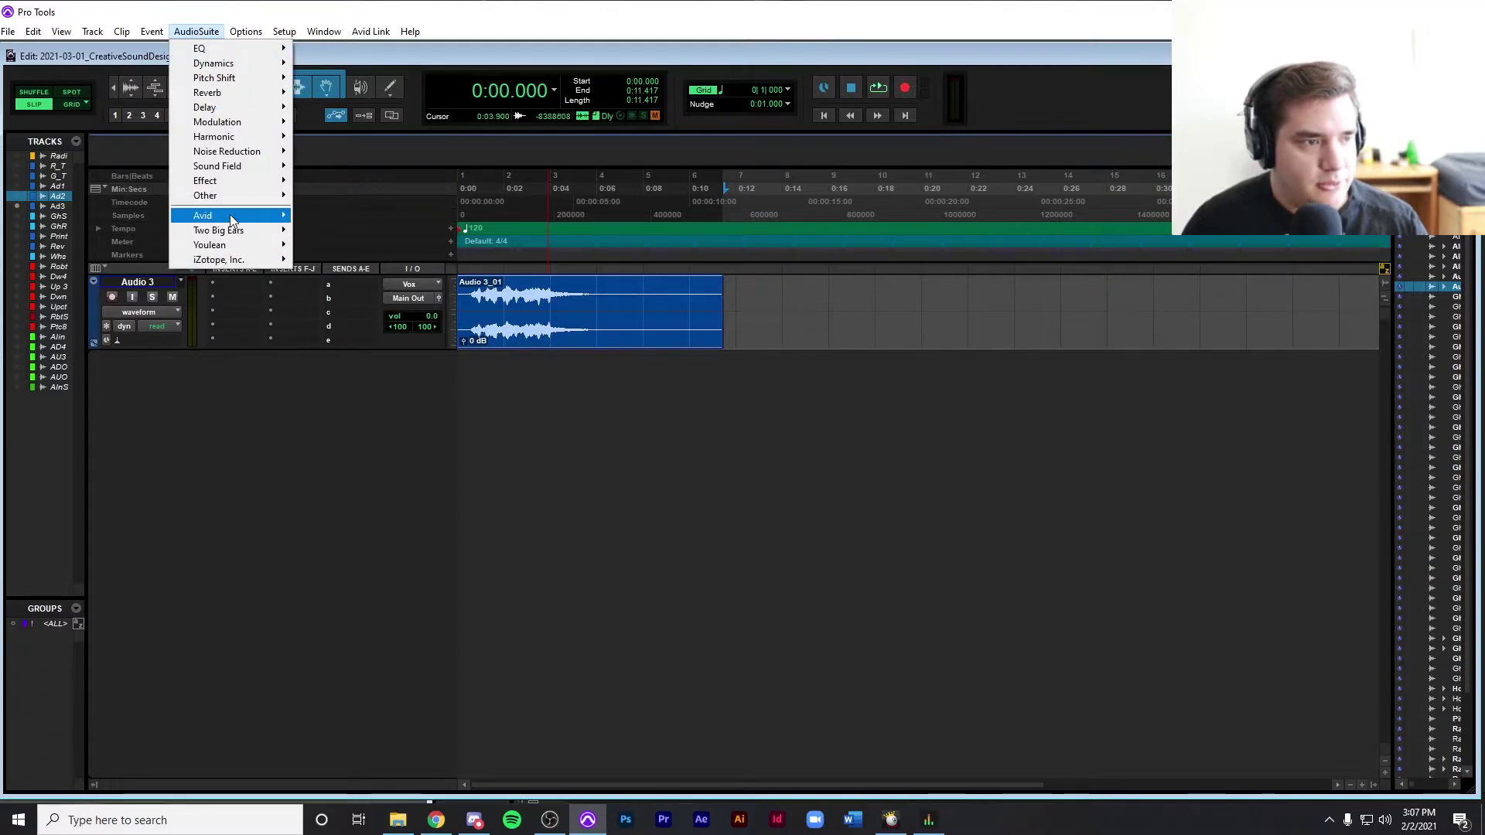
mouse_move(229, 215)
left_click(364, 509)
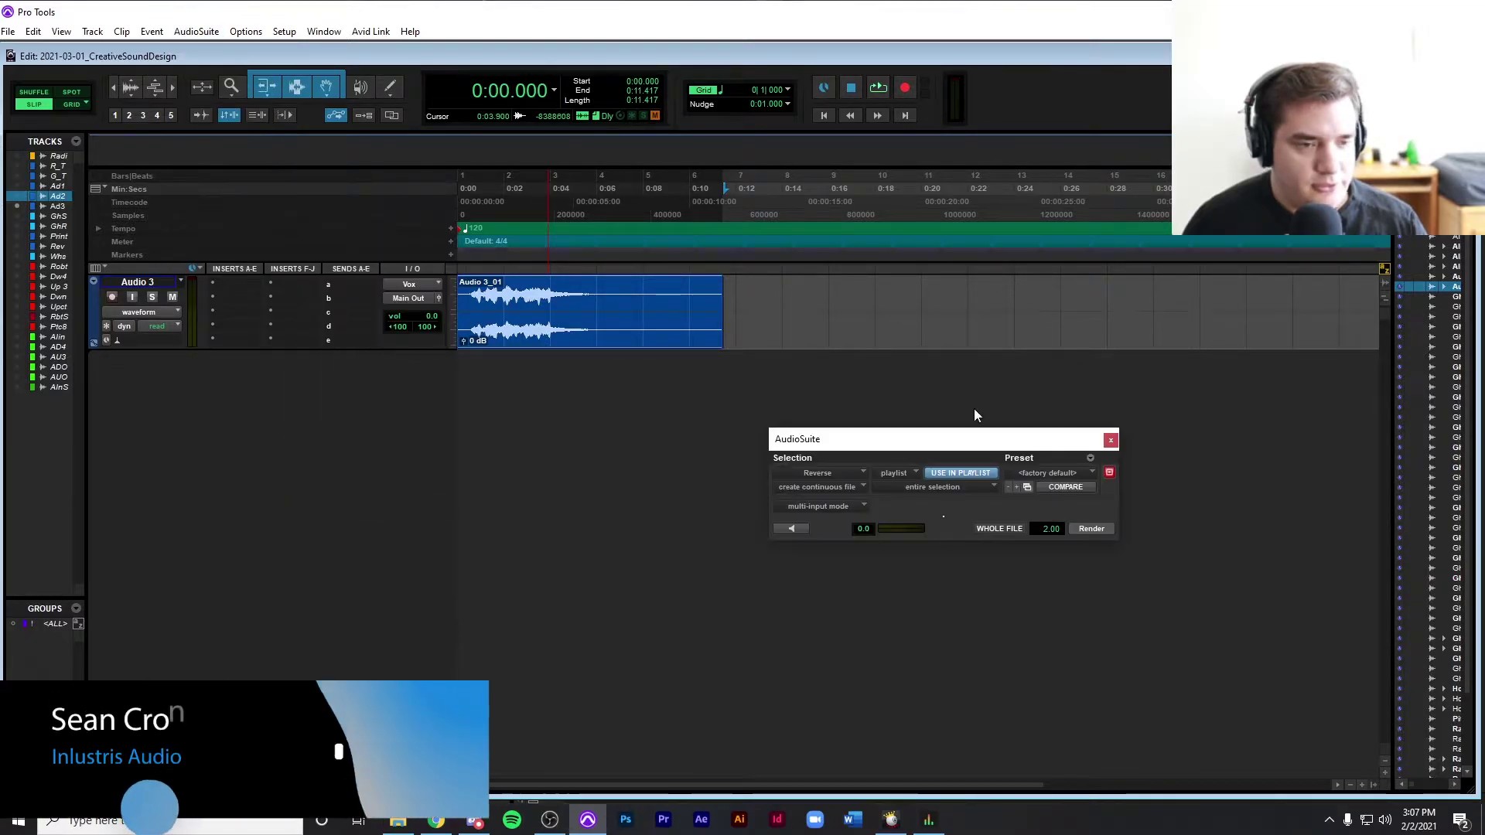
left_click_drag(935, 446, 975, 263)
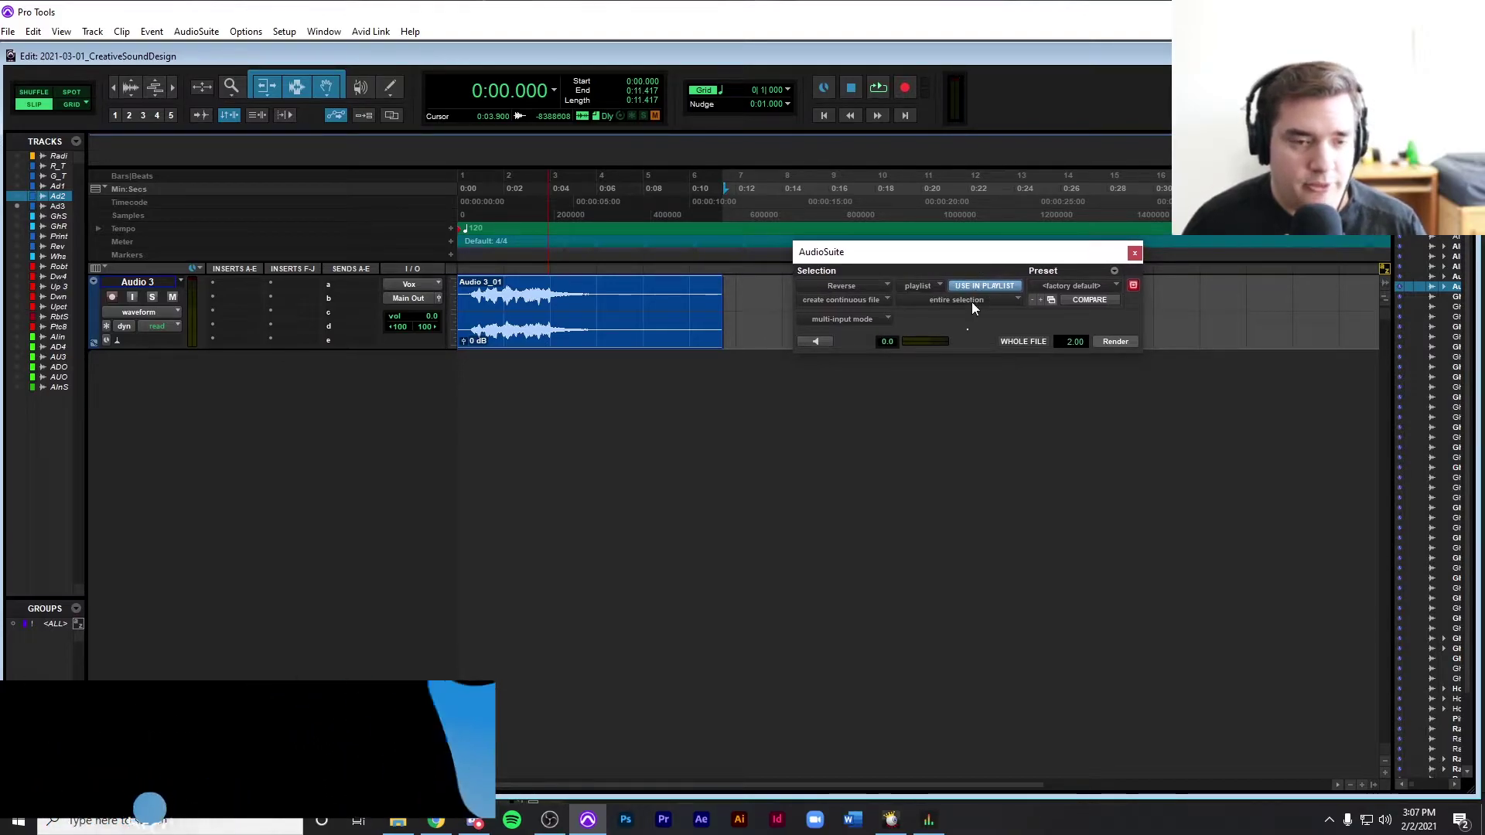
left_click(1113, 341)
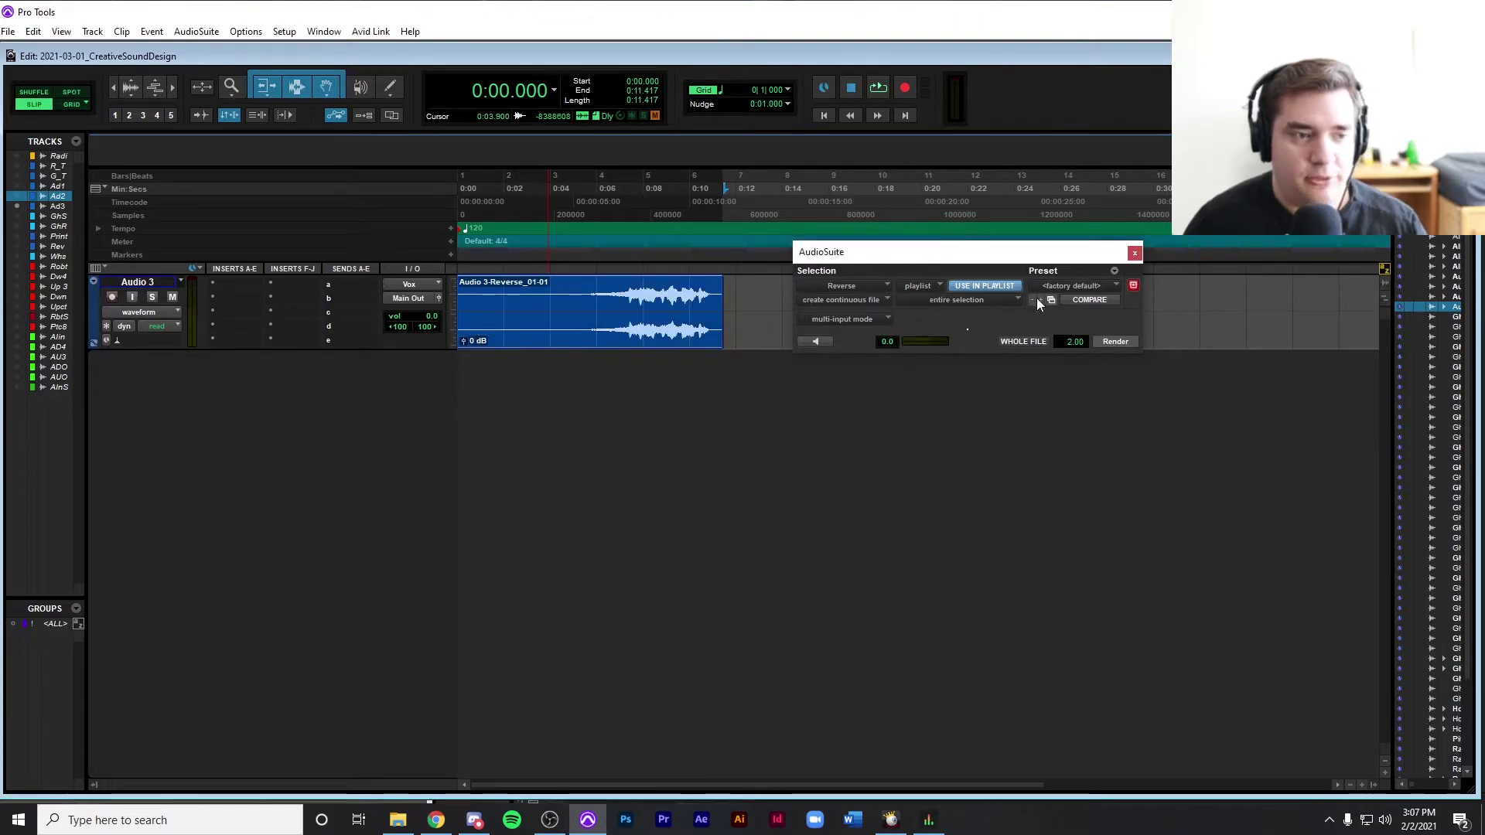
left_click(1133, 254)
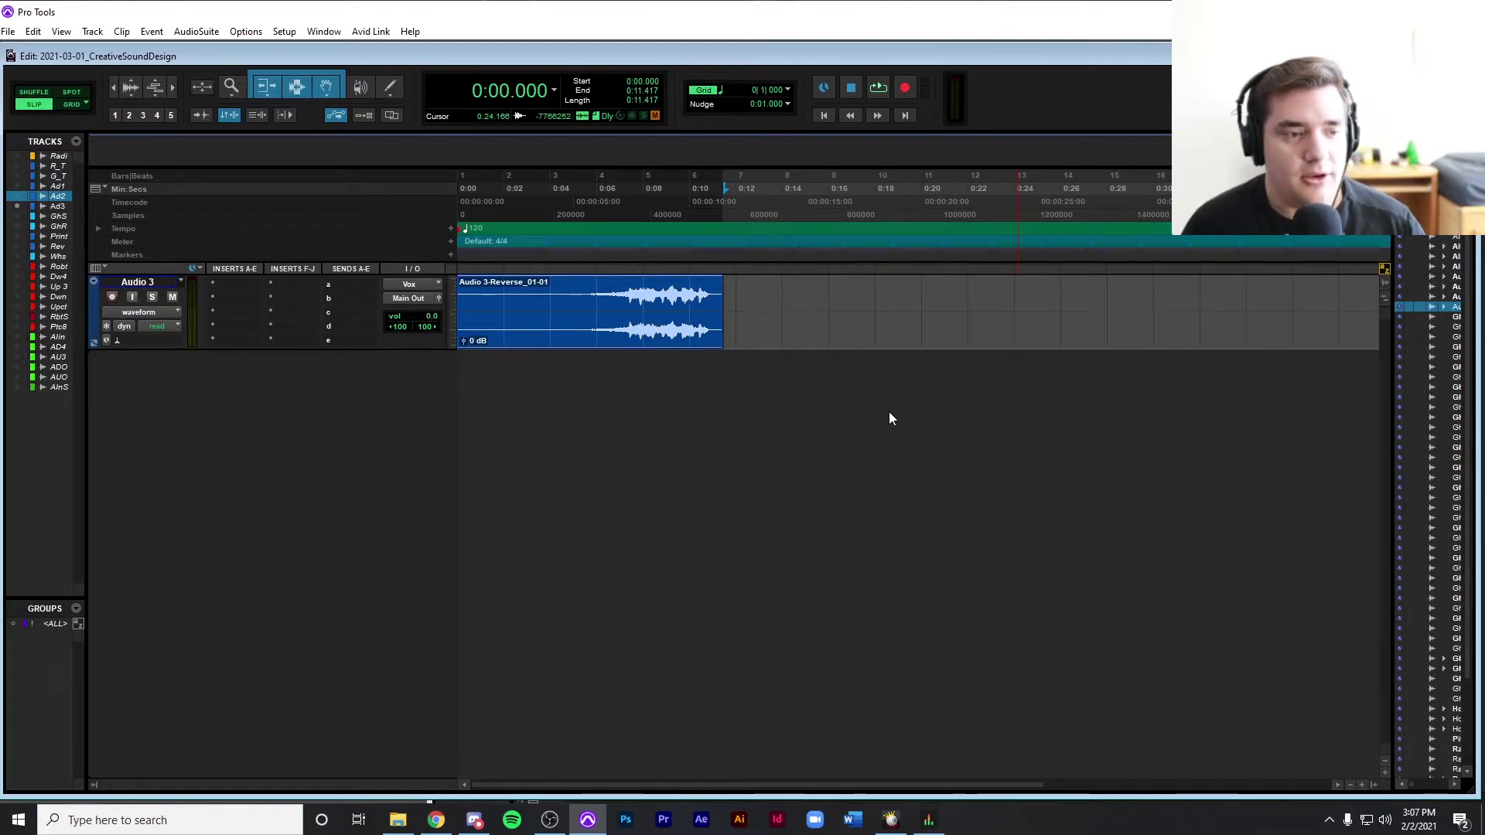
left_click(943, 451)
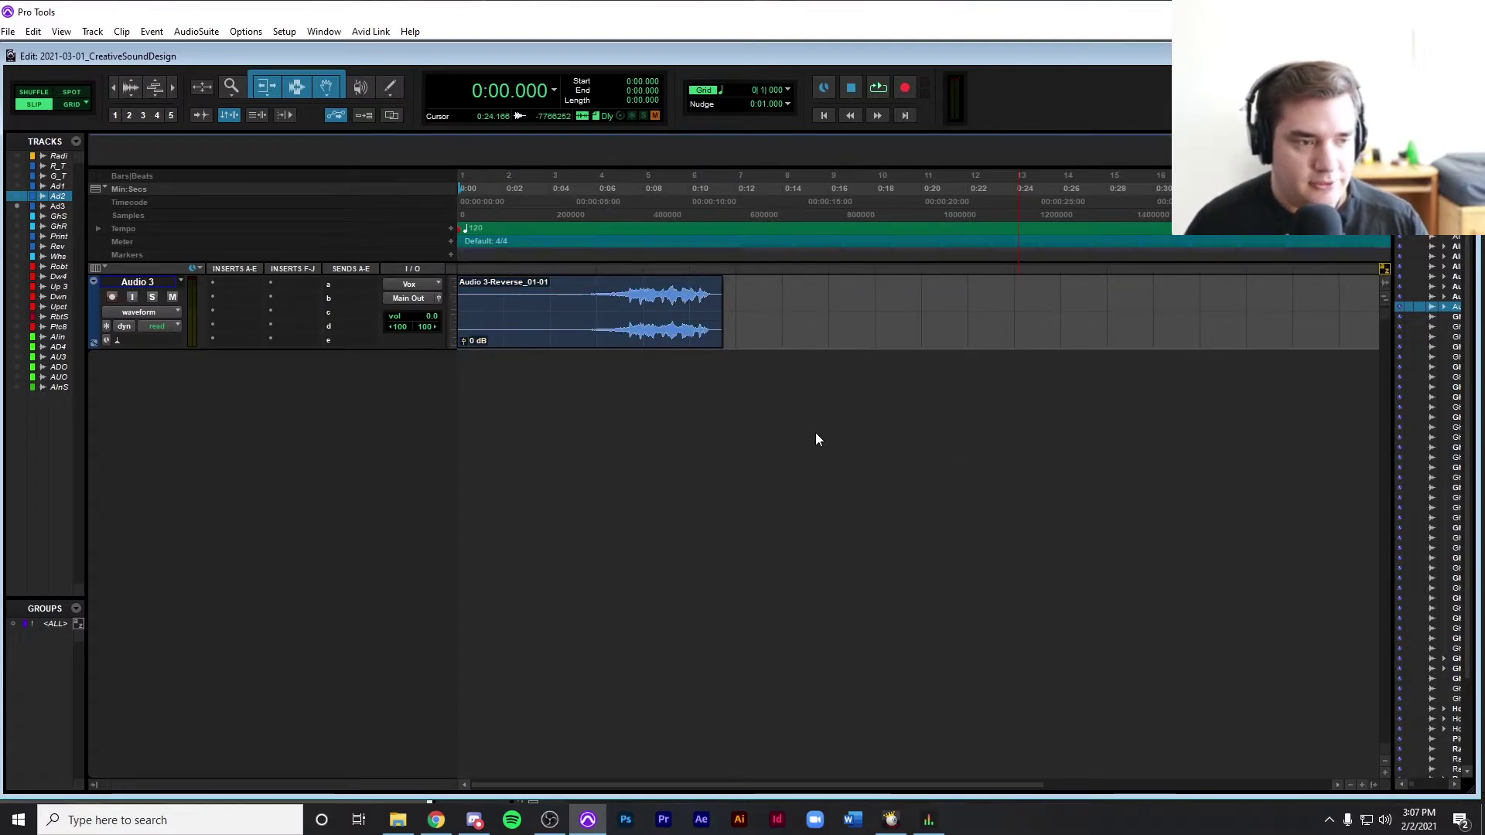
key("space")
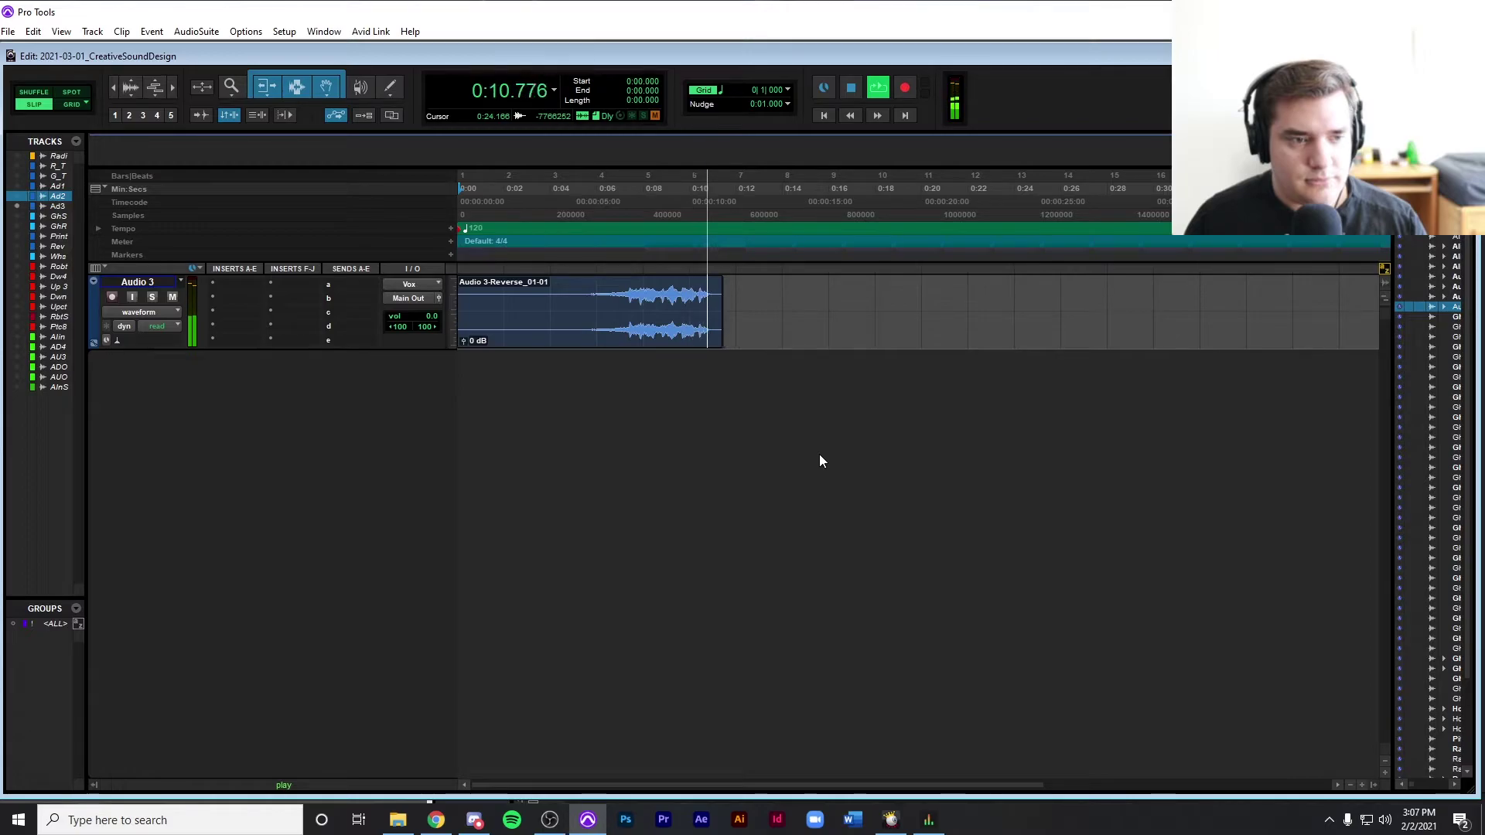
key("space")
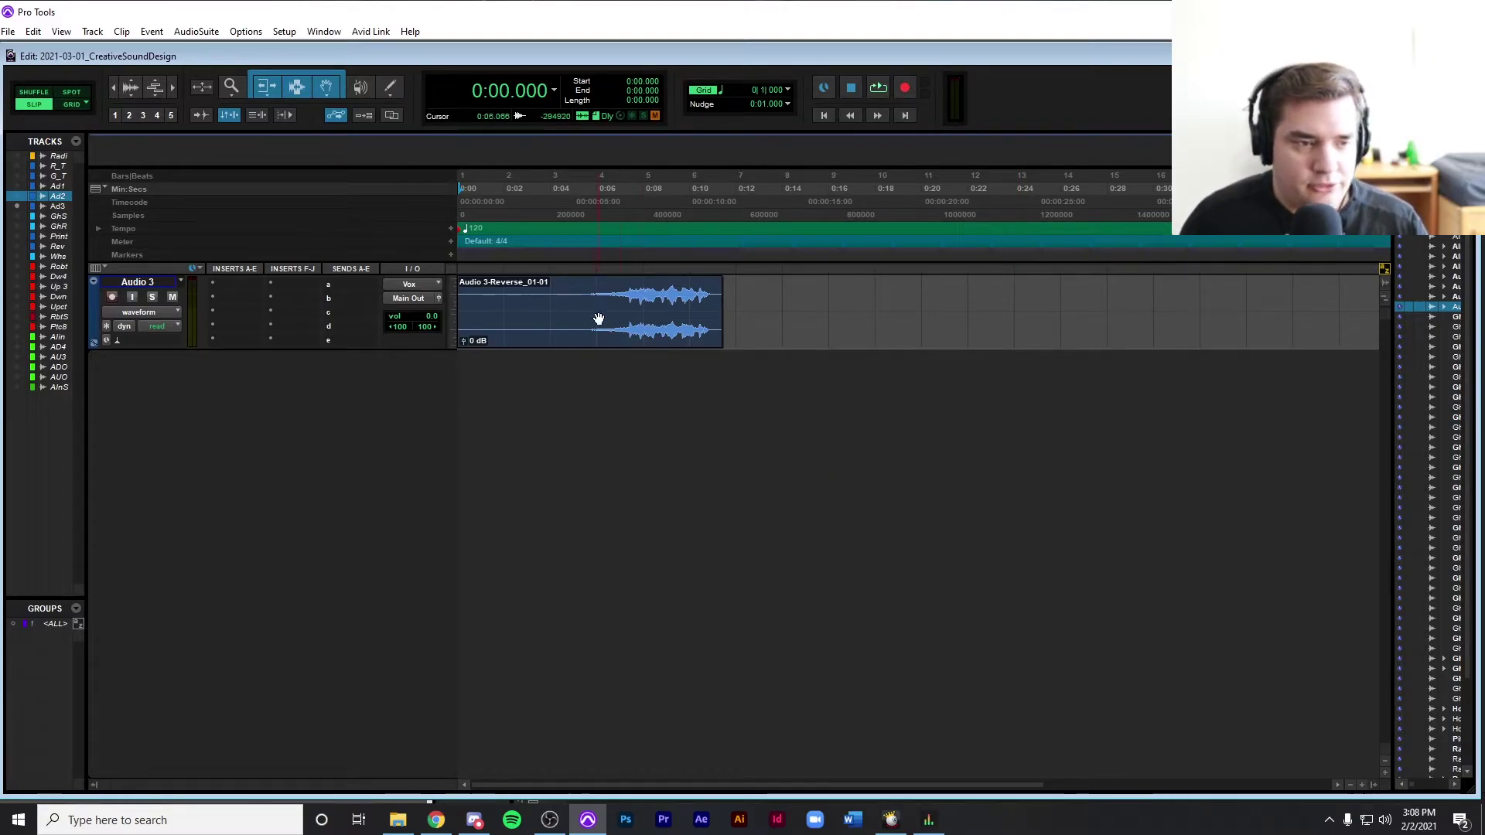
left_click(515, 296)
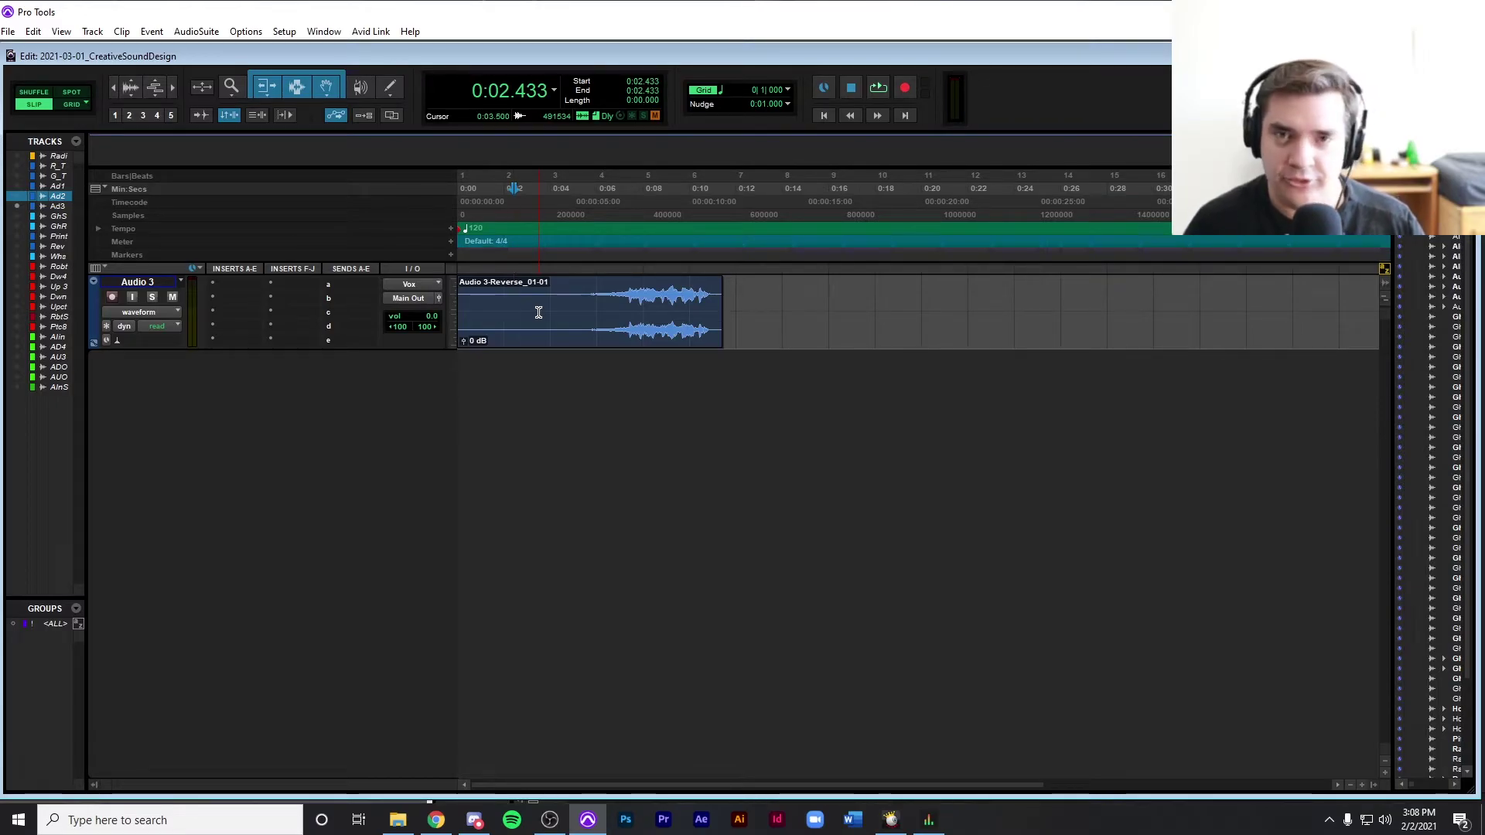
key("Return")
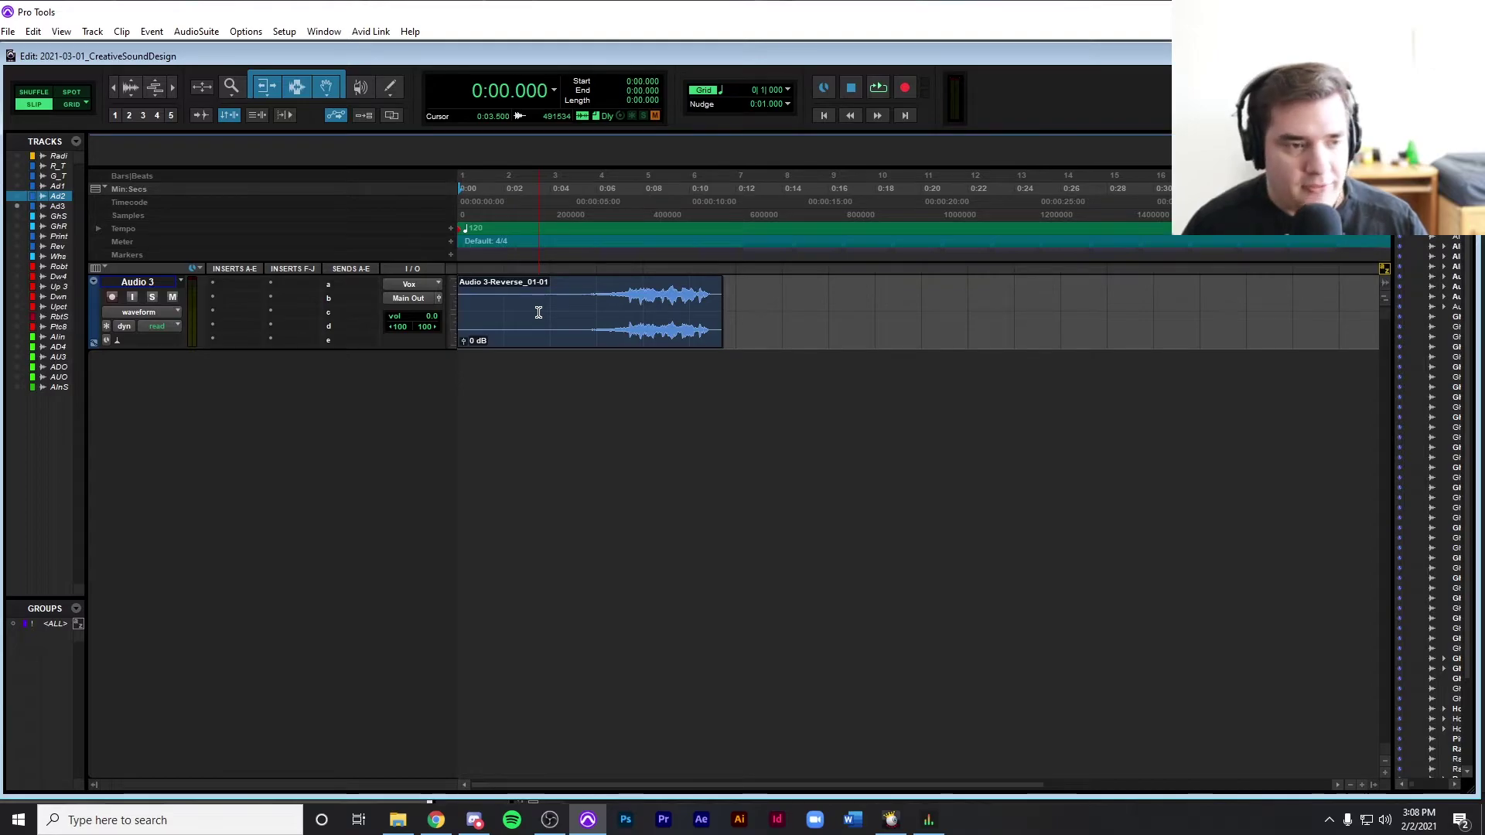
left_click(538, 312)
Audition Audio 3-Reverse_01-01 from the start and widen the Tracks list to show full names.
key("Return")
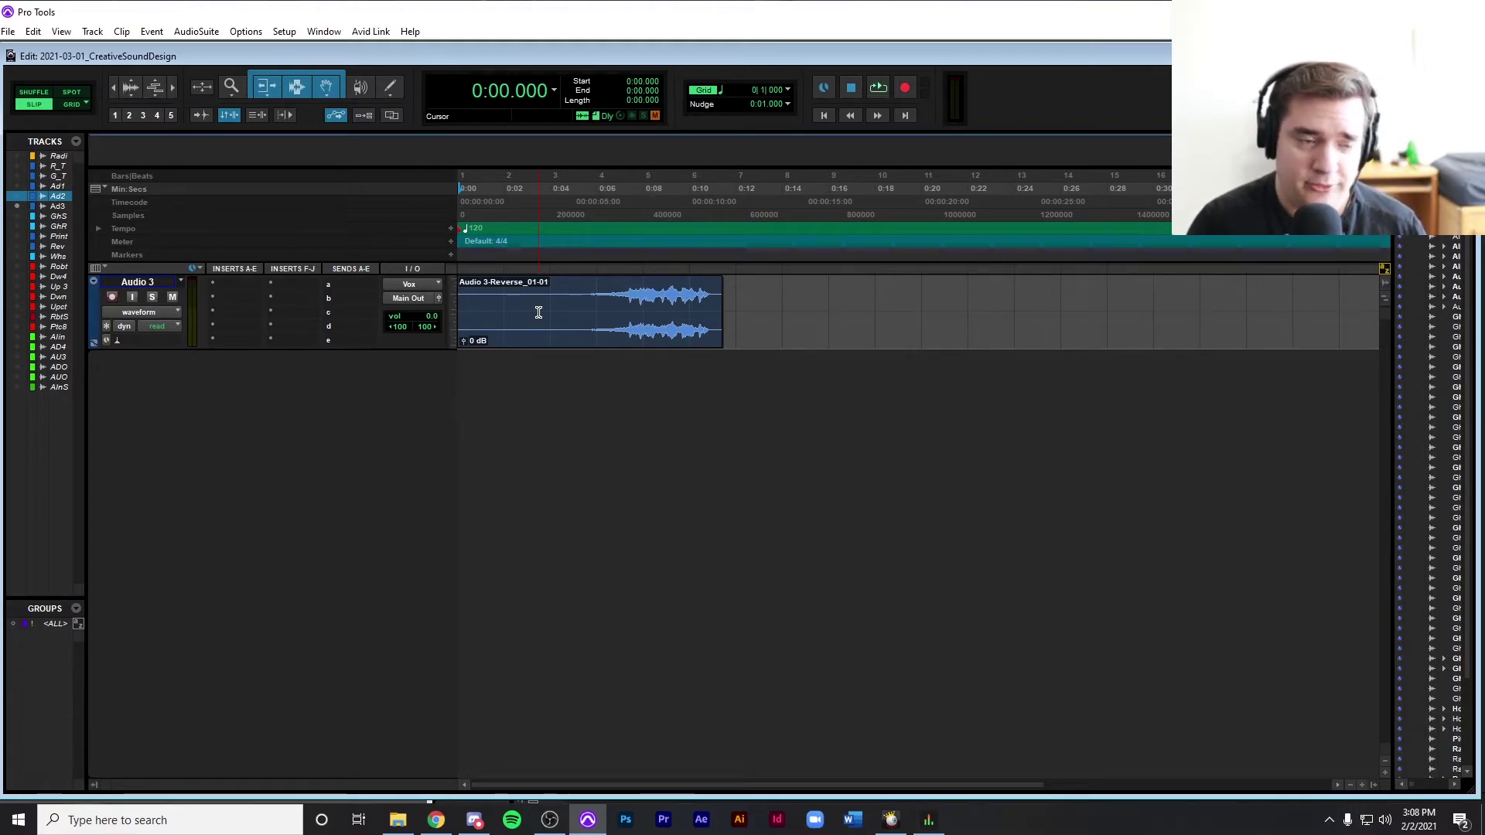
key("space")
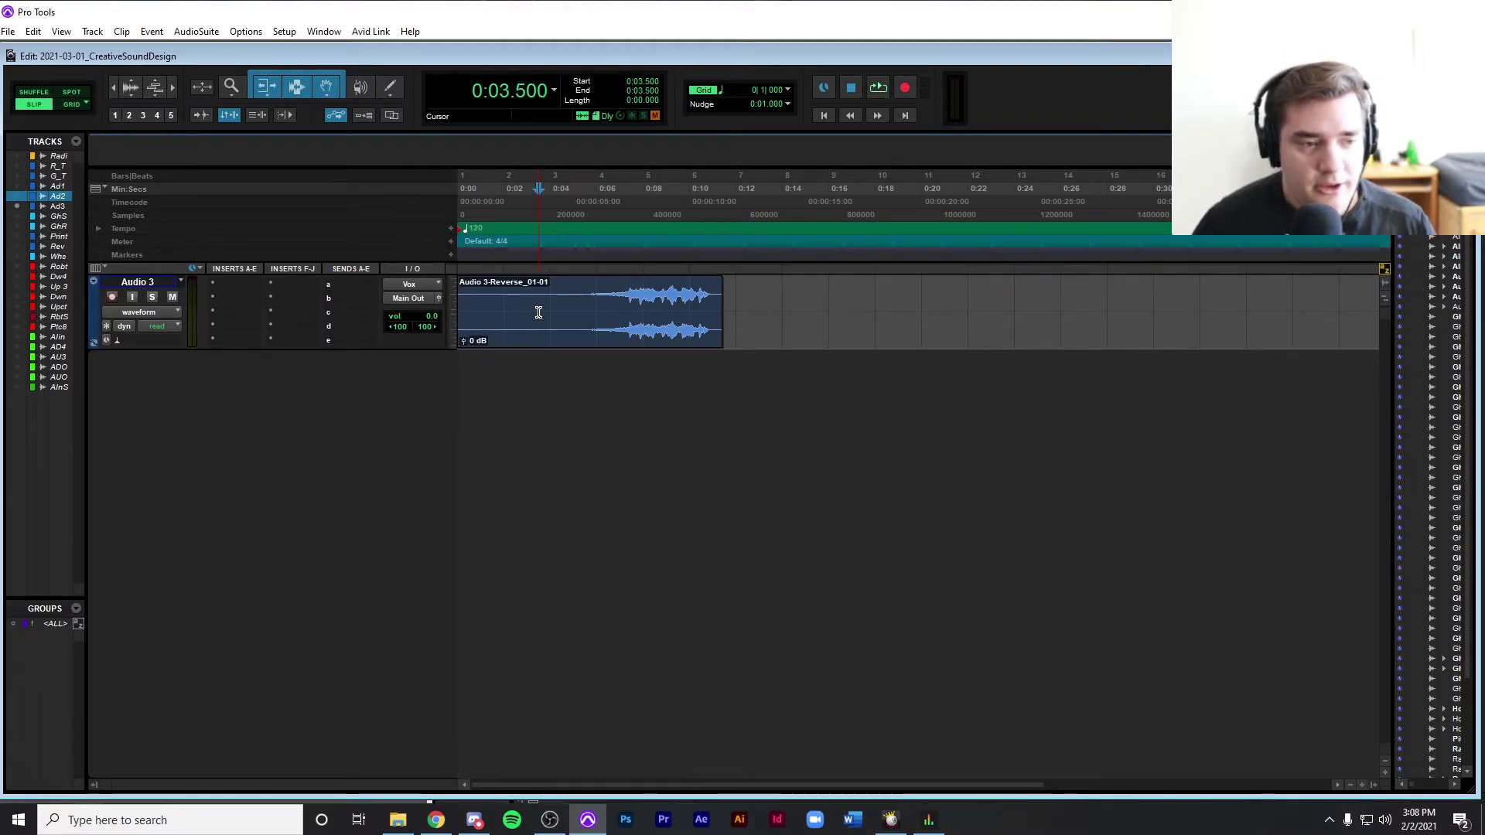
key("space")
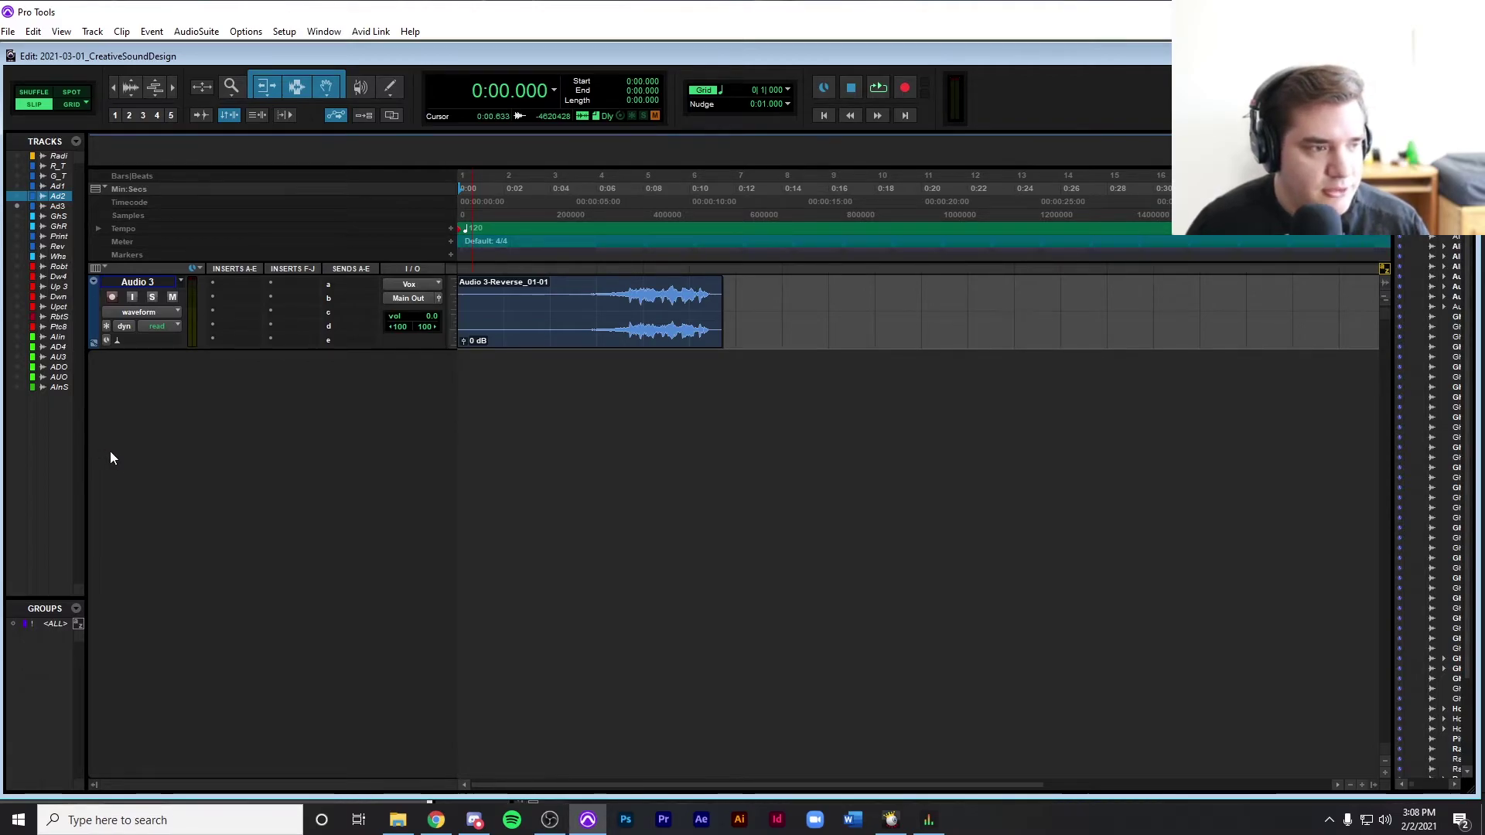
left_click_drag(84, 461, 242, 418)
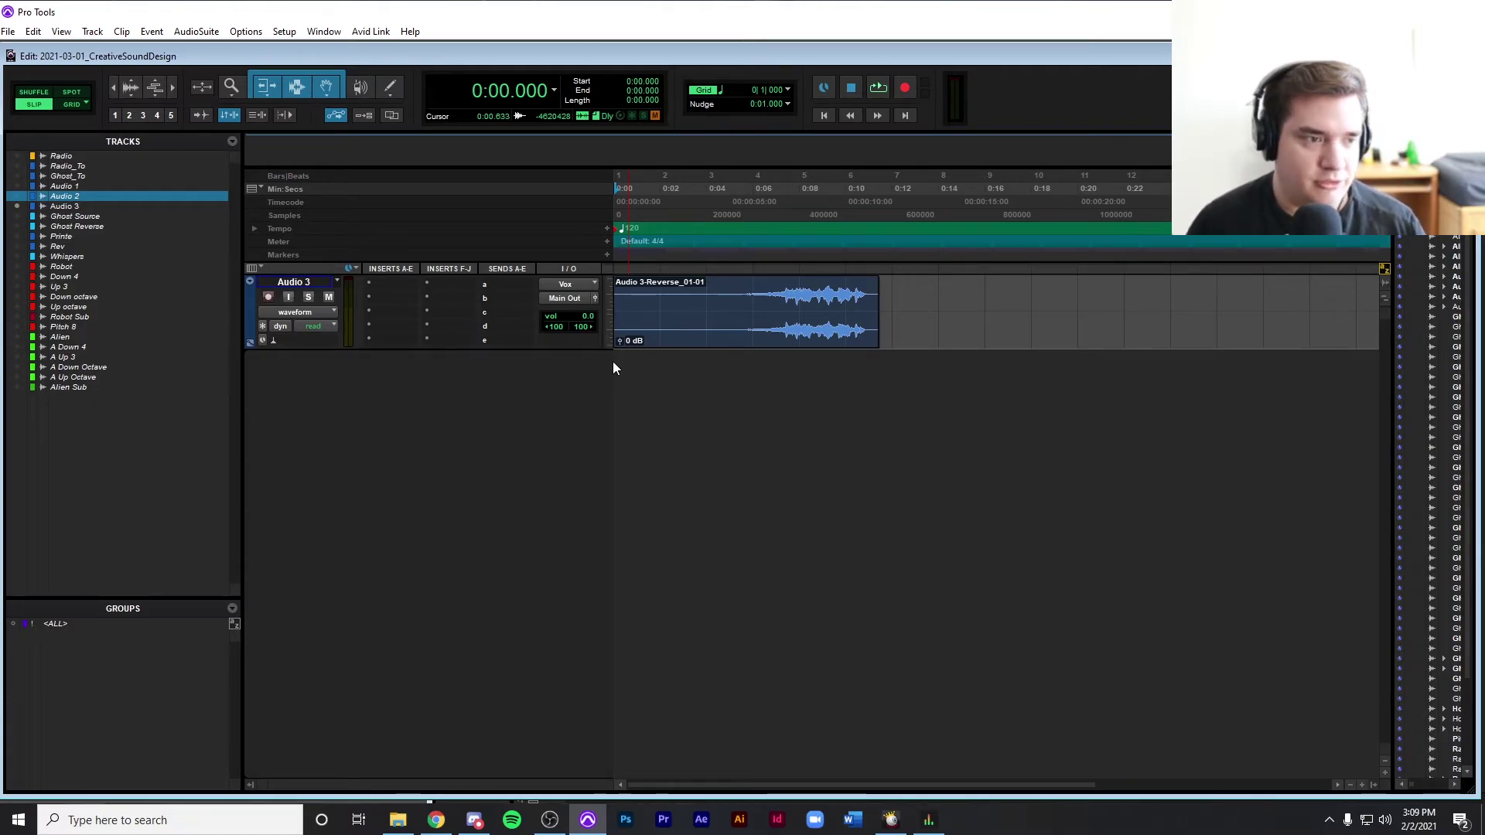
Show the Rev track, delete the extra Ghost Source-Reverse clip, and move the other to ~0:07.
left_click(733, 311)
key("Return")
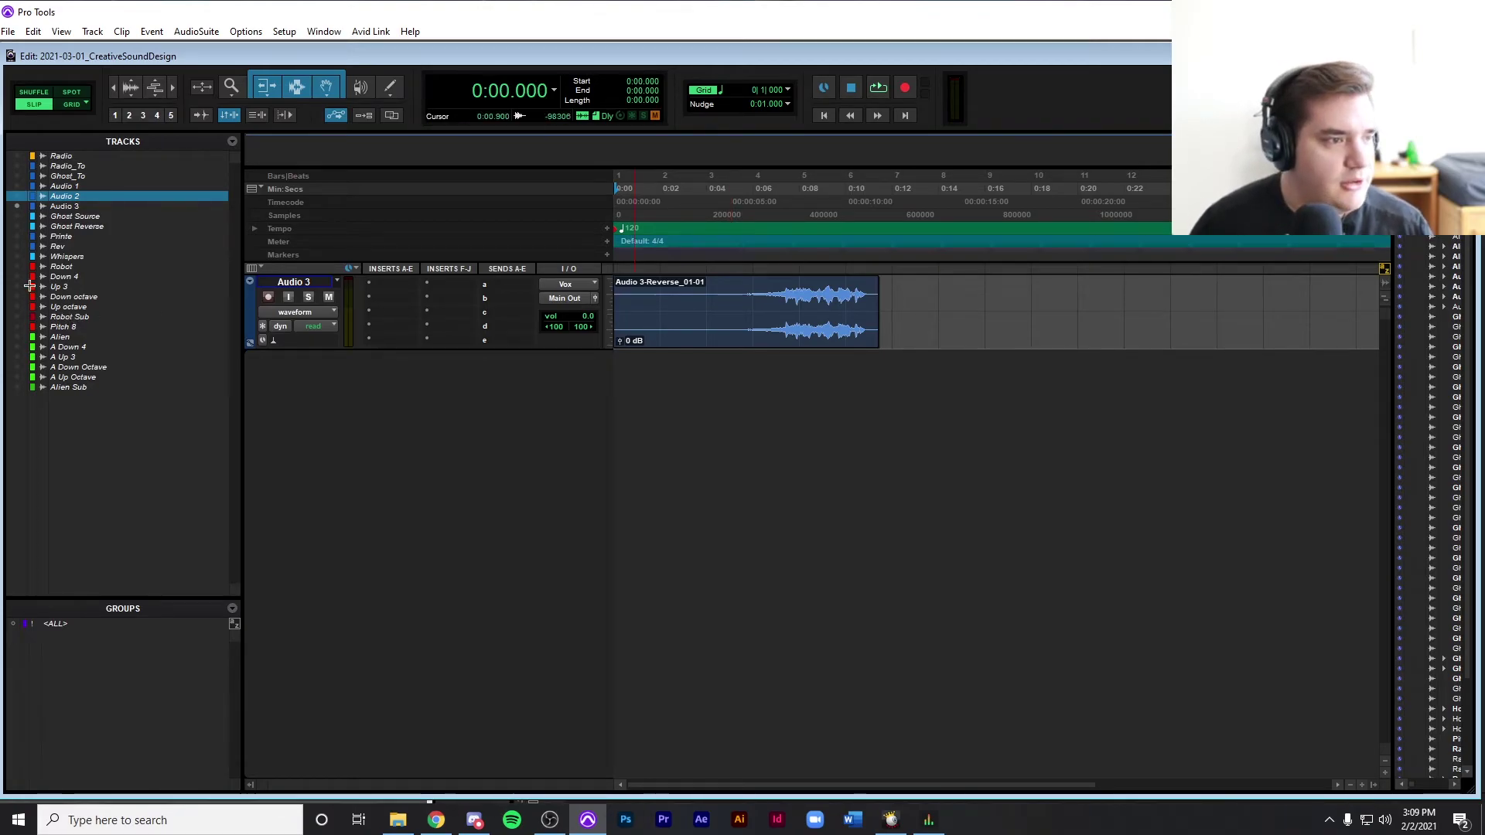
right_click(60, 246)
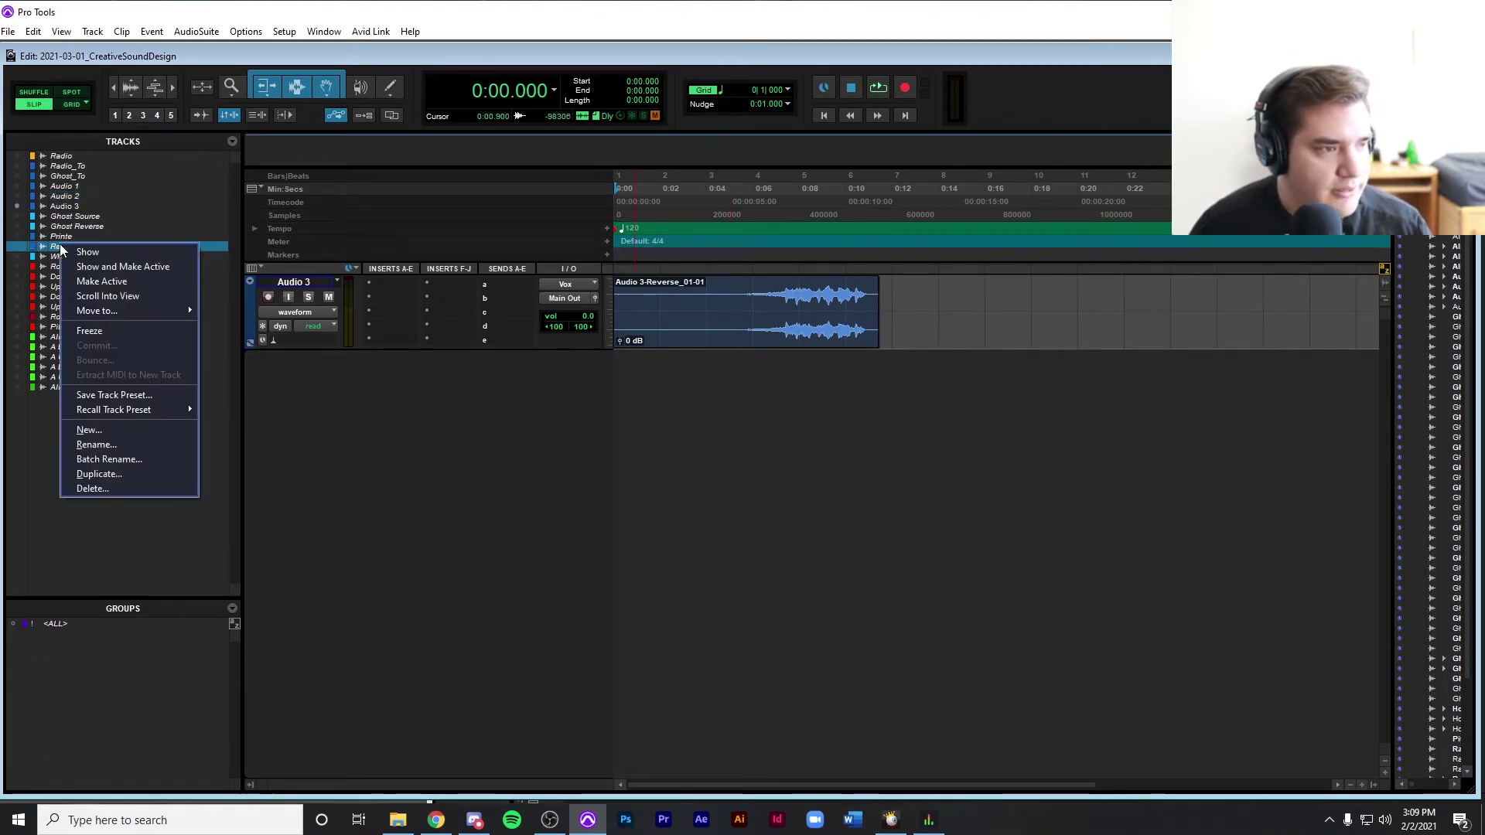
left_click(79, 266)
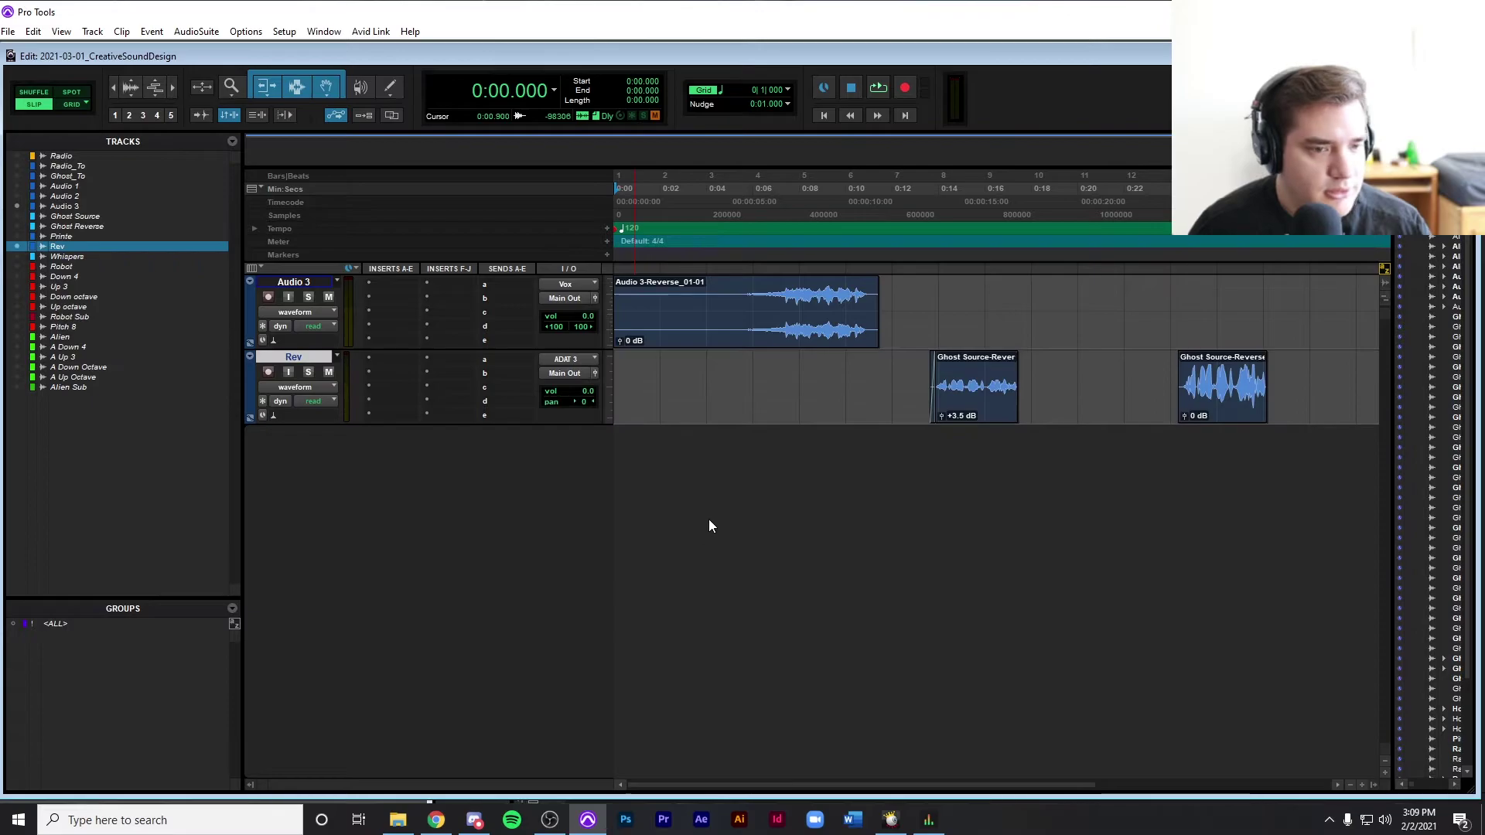
left_click(956, 395)
key("Delete")
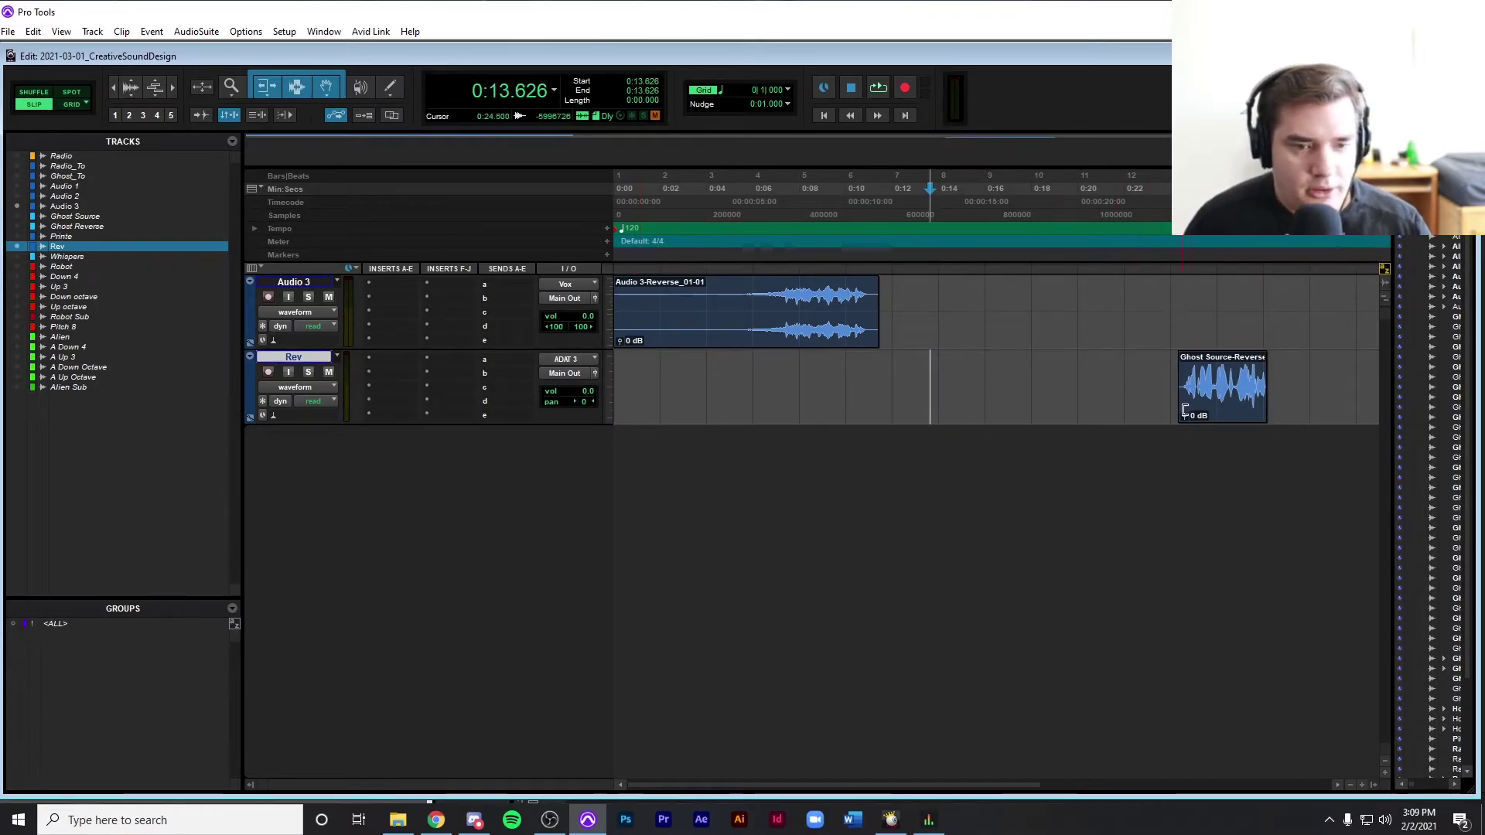
left_click_drag(1190, 399, 797, 398)
Solo-audition the Rev clip, then unsolo and play both layers from 0:05.966.
left_click(770, 387)
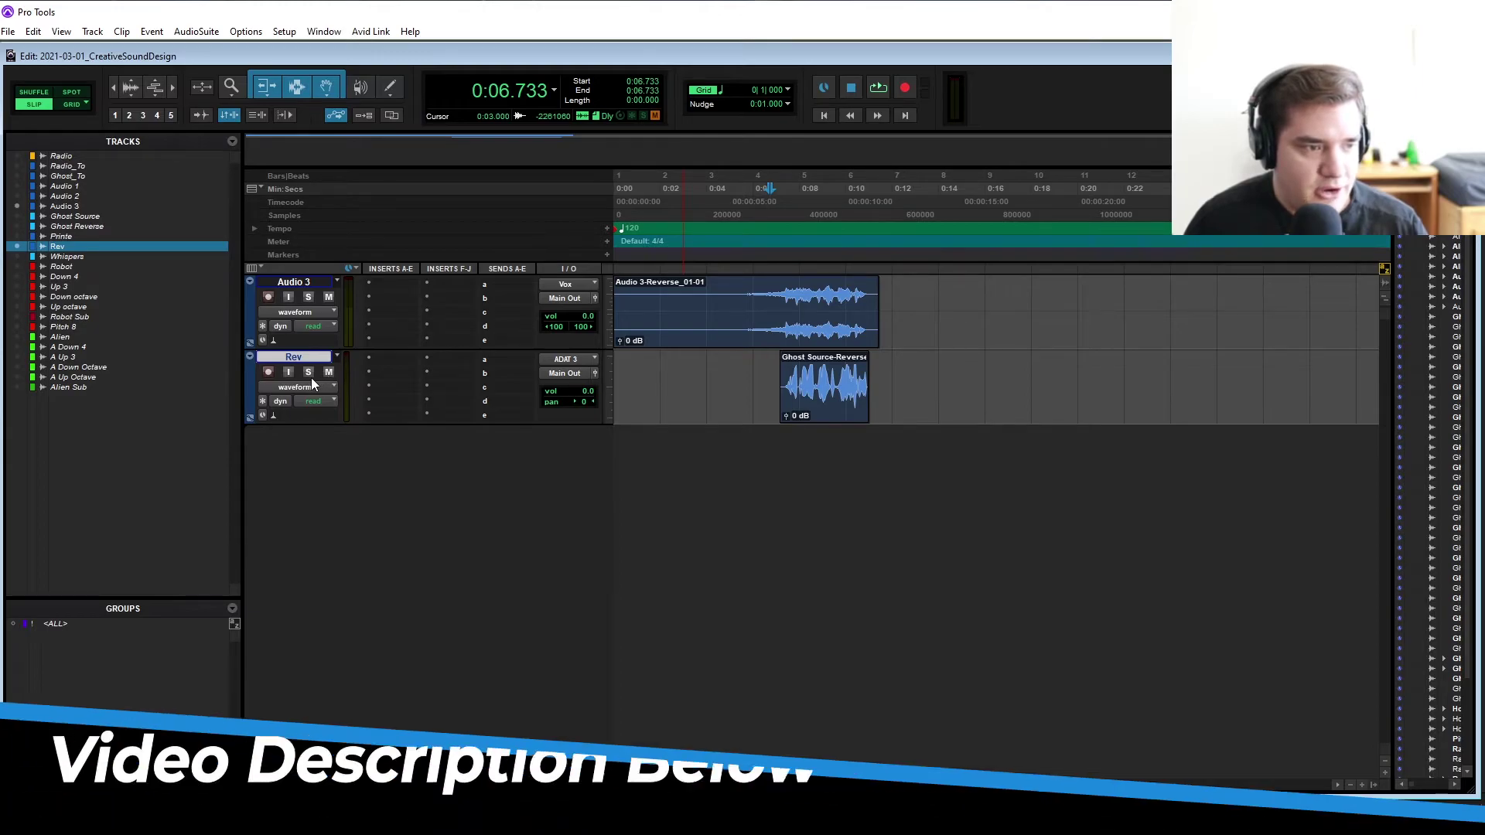
left_click(309, 375)
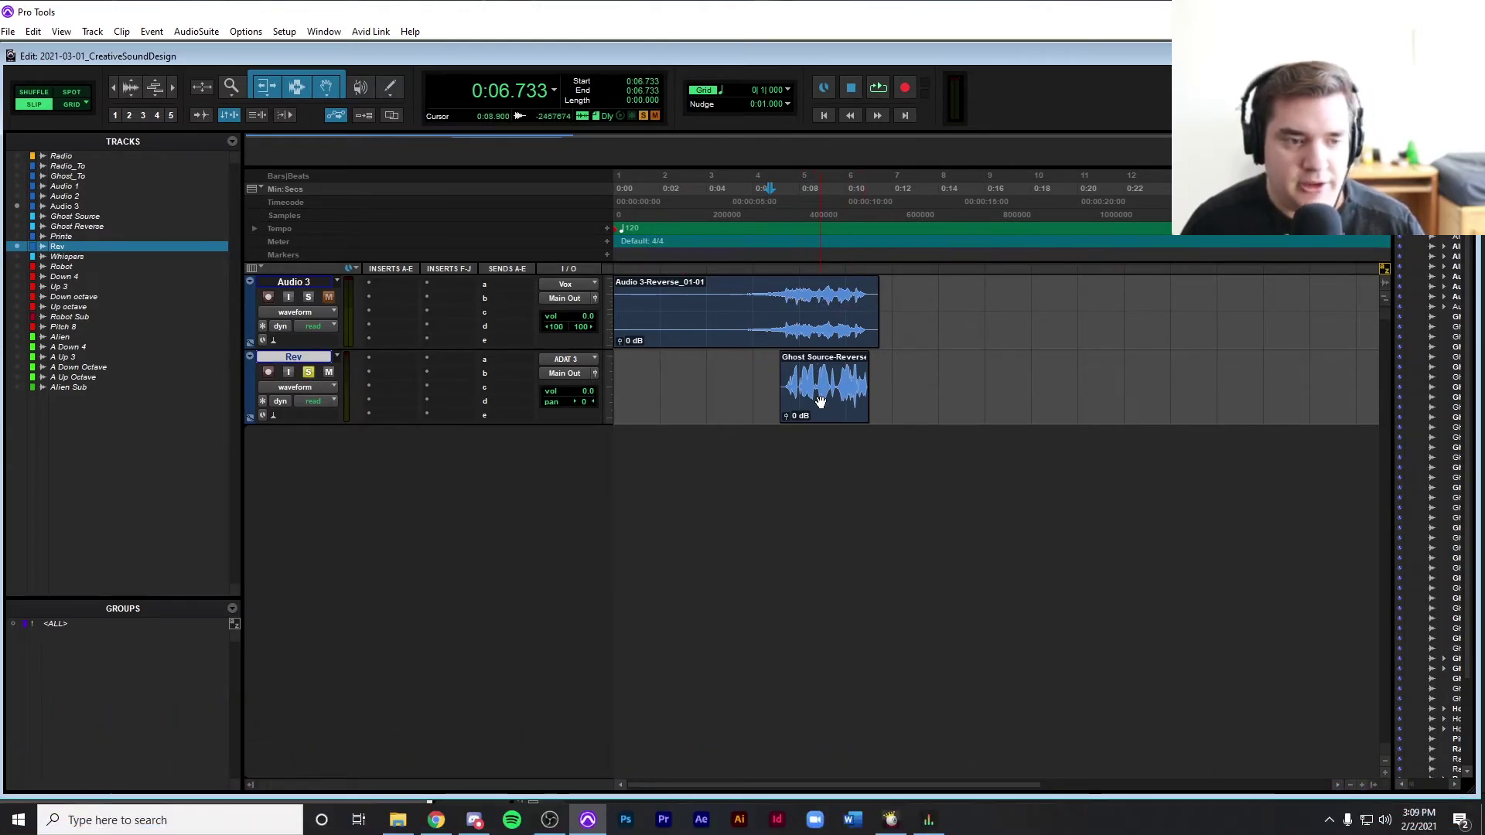
left_click(820, 402)
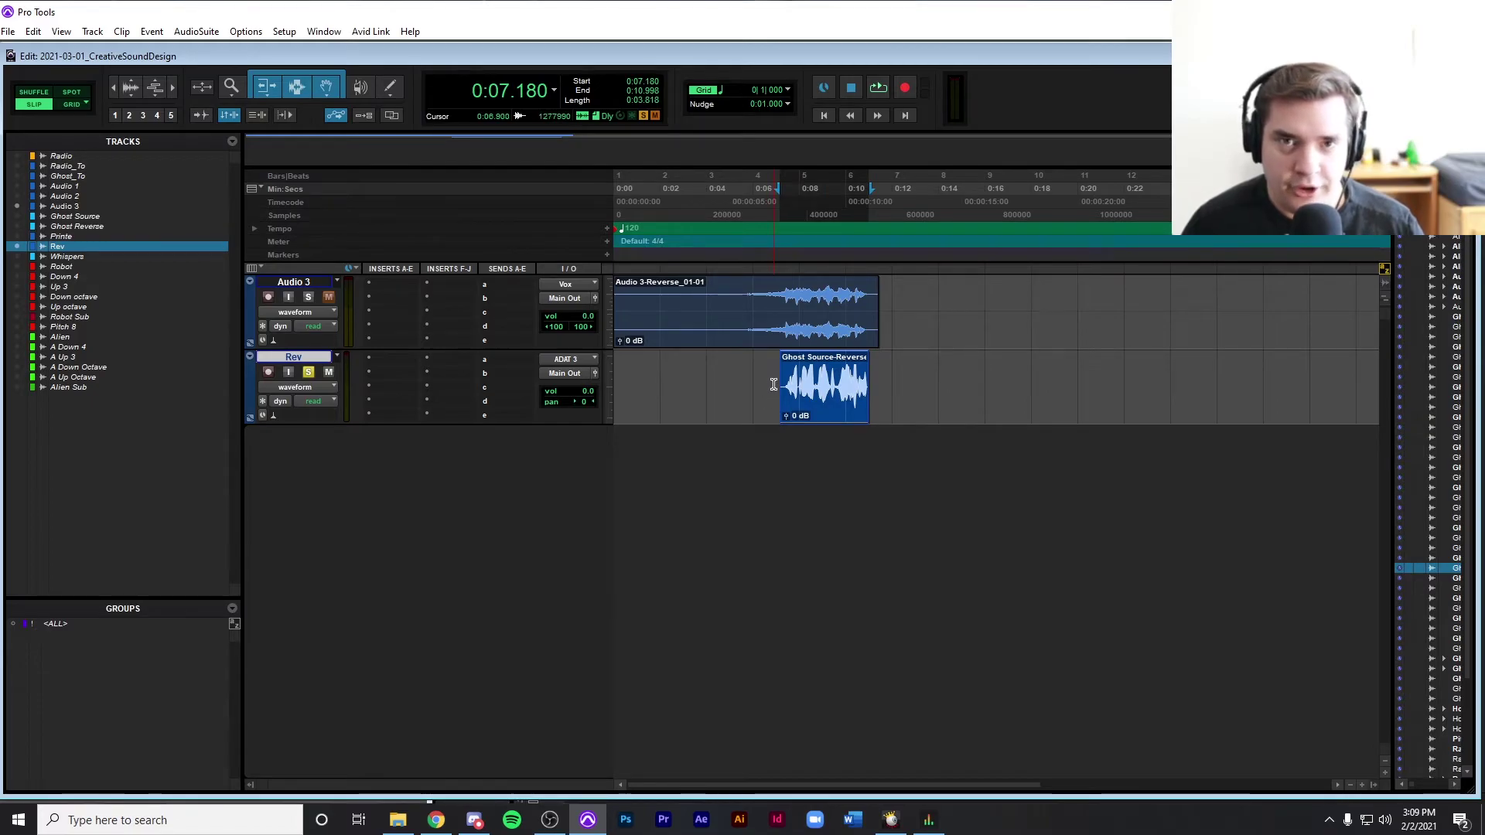
key("space")
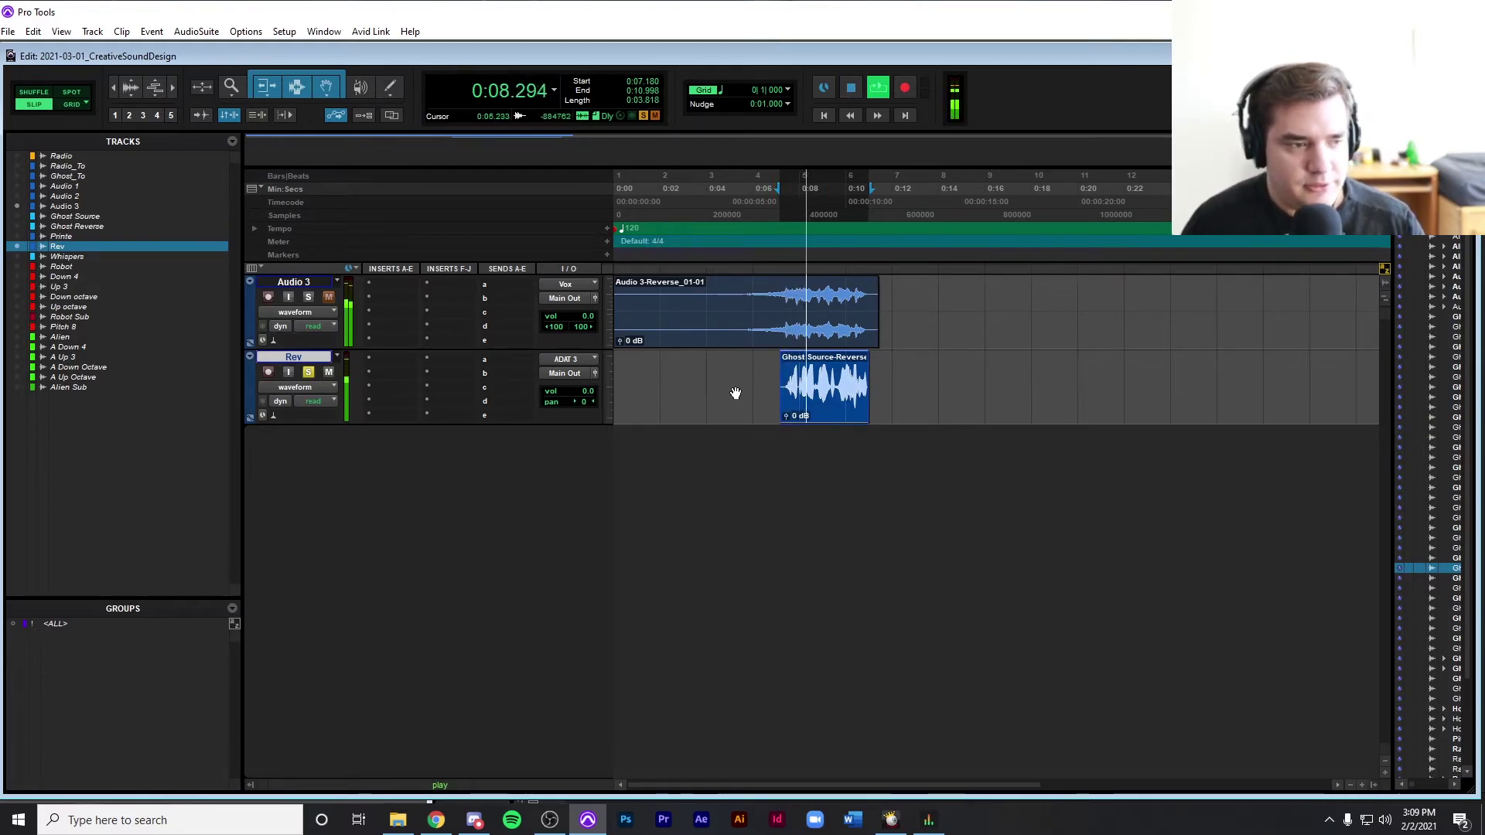
key("space")
left_click(308, 372)
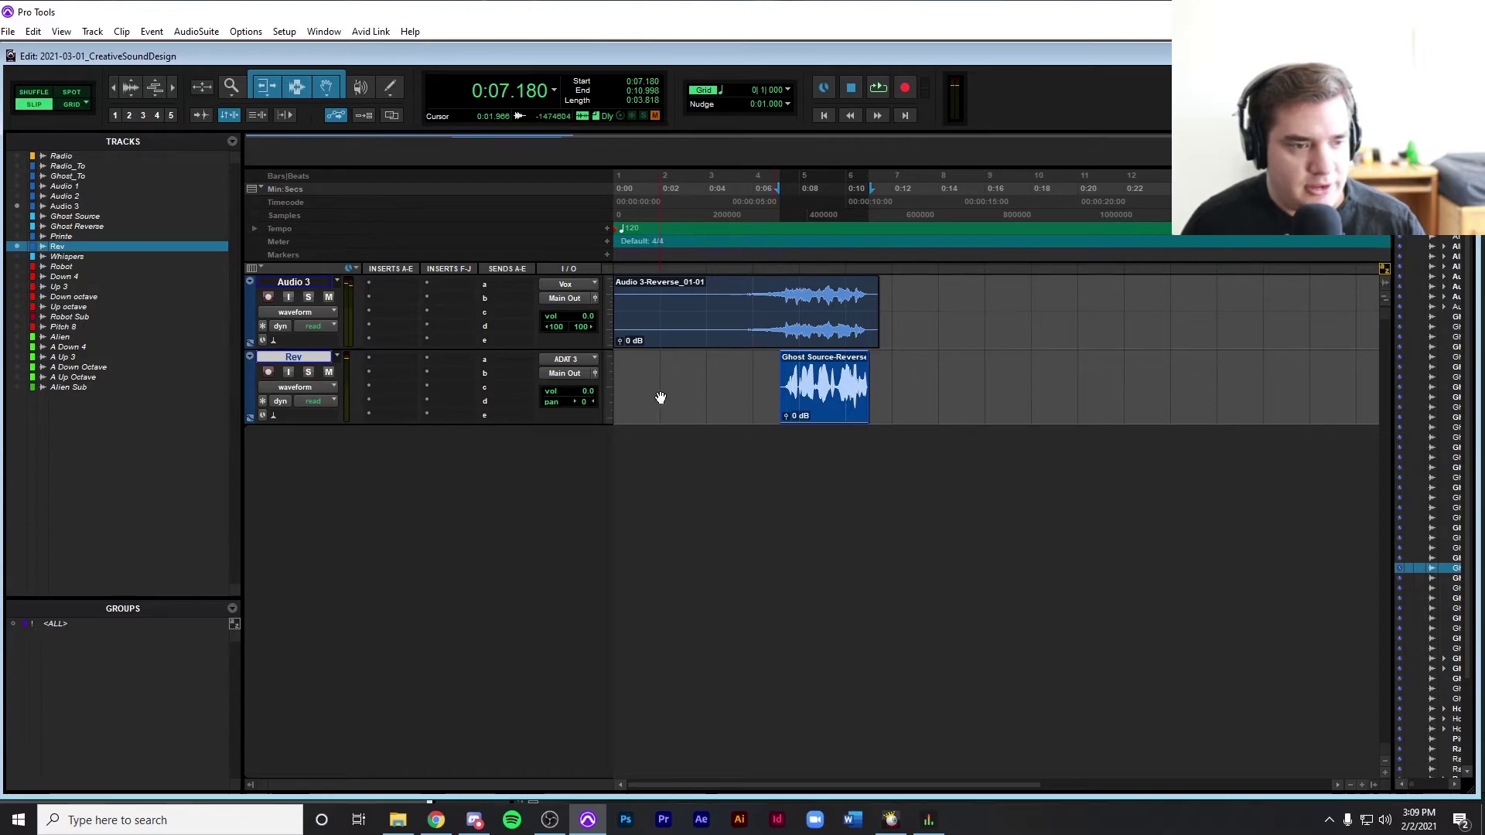
left_click(765, 370)
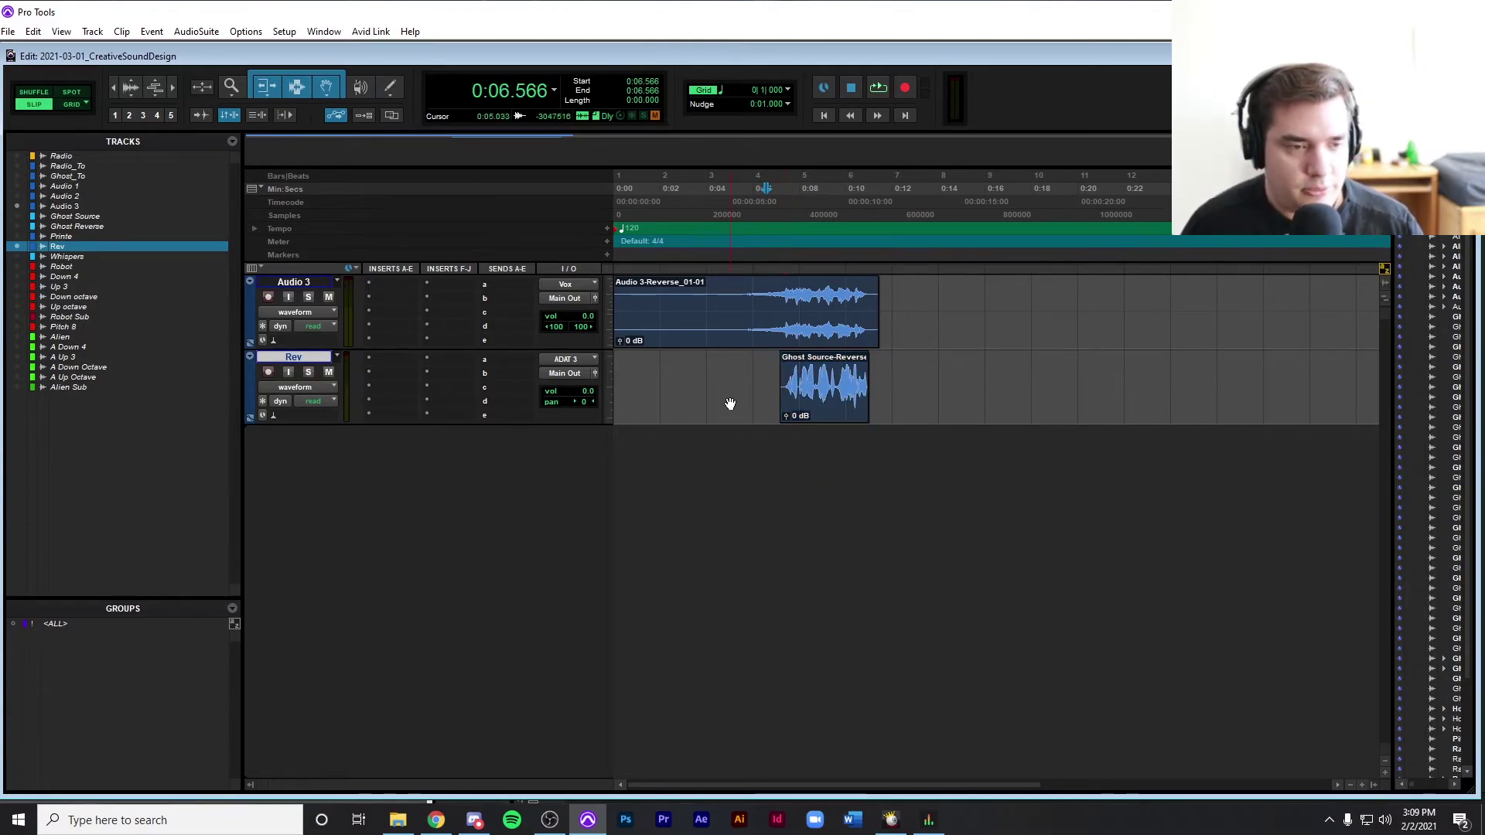
left_click(753, 379)
key("space")
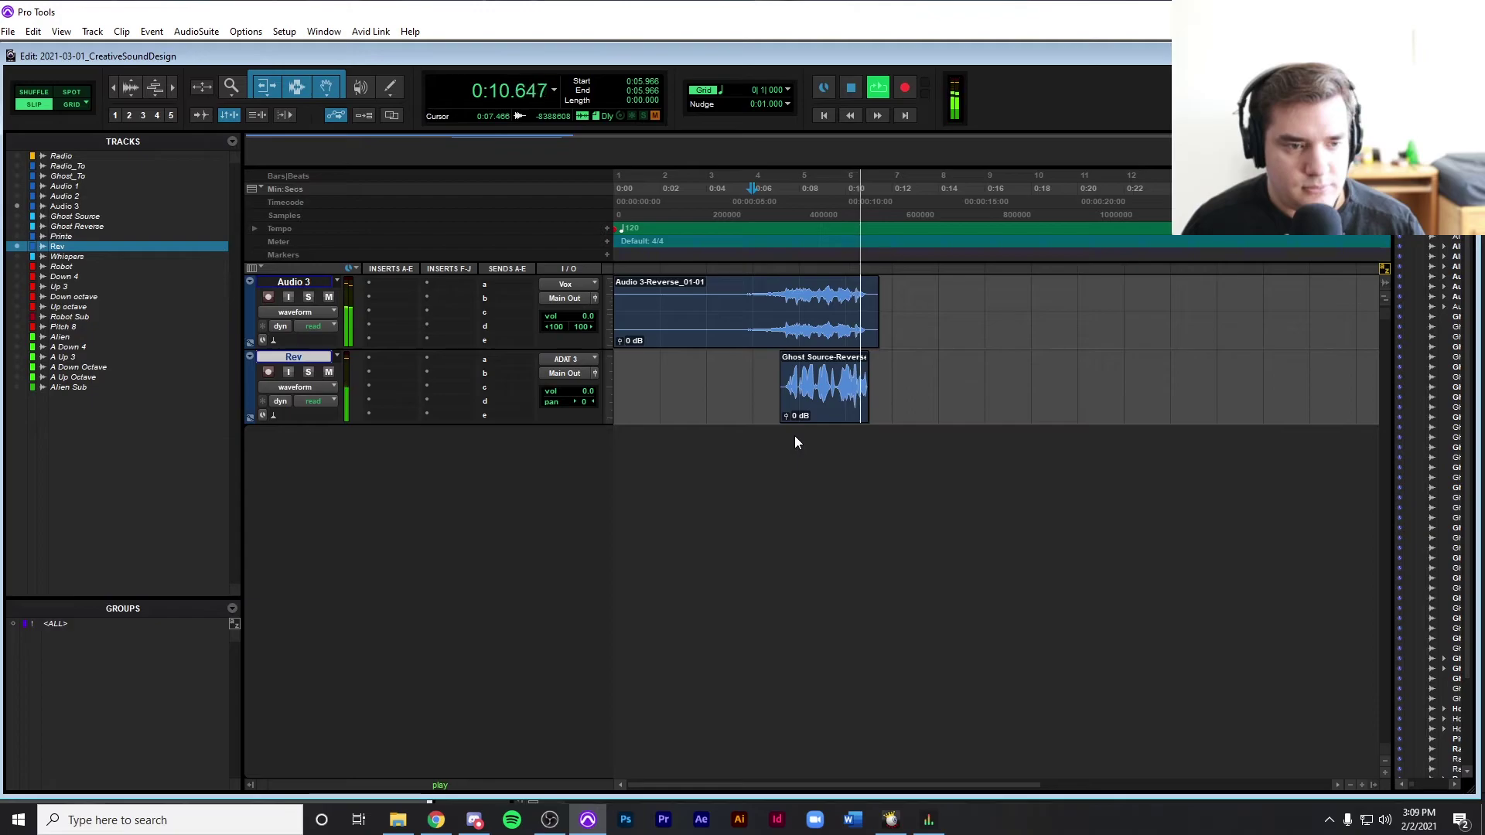
Bring the Ghost Source-Reverse clip gain down to -8.5 dB, auditioning from 0:06.300.
key("space")
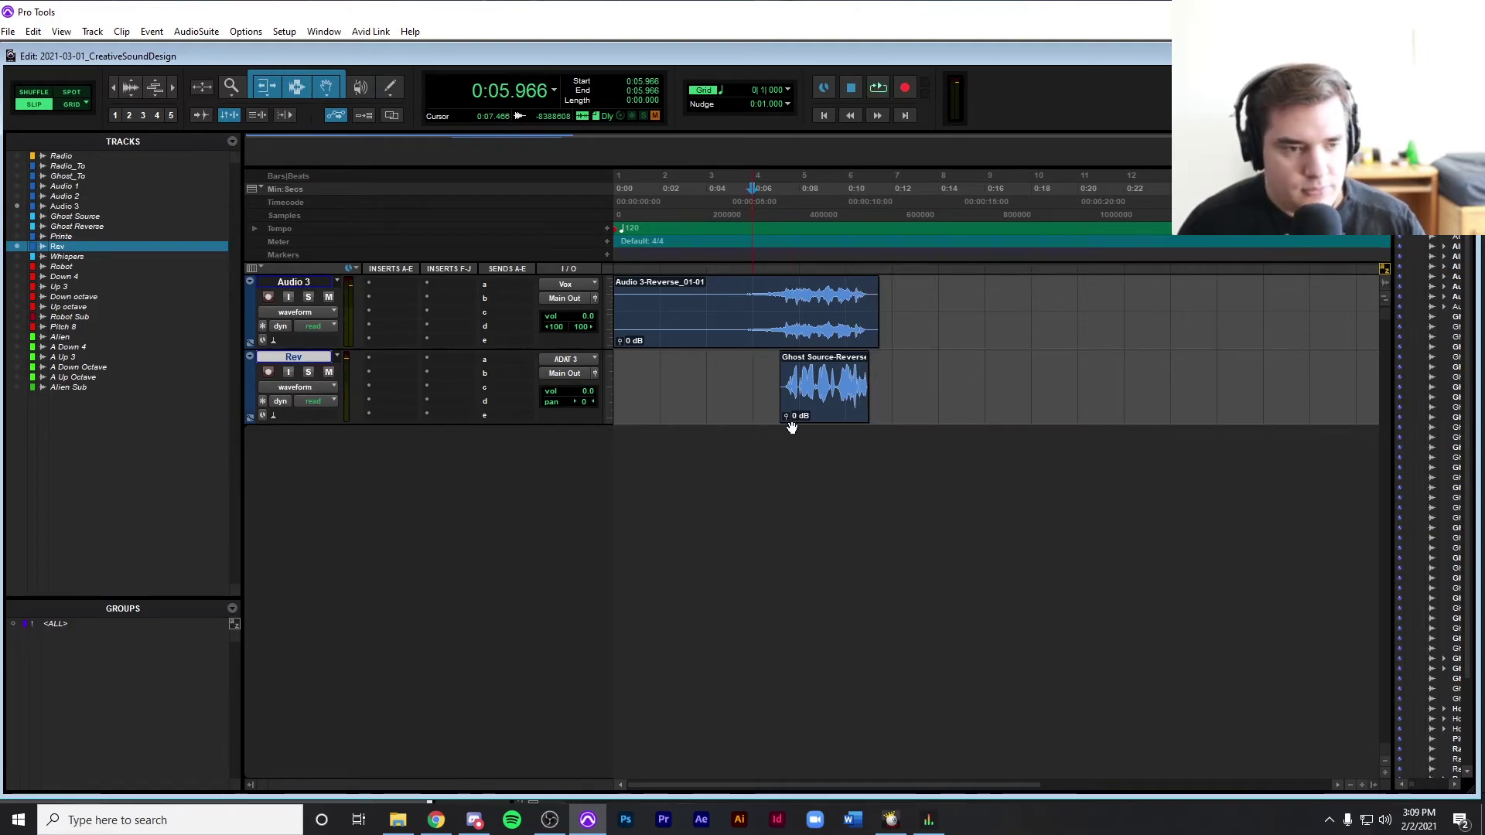
left_click_drag(783, 418, 782, 430)
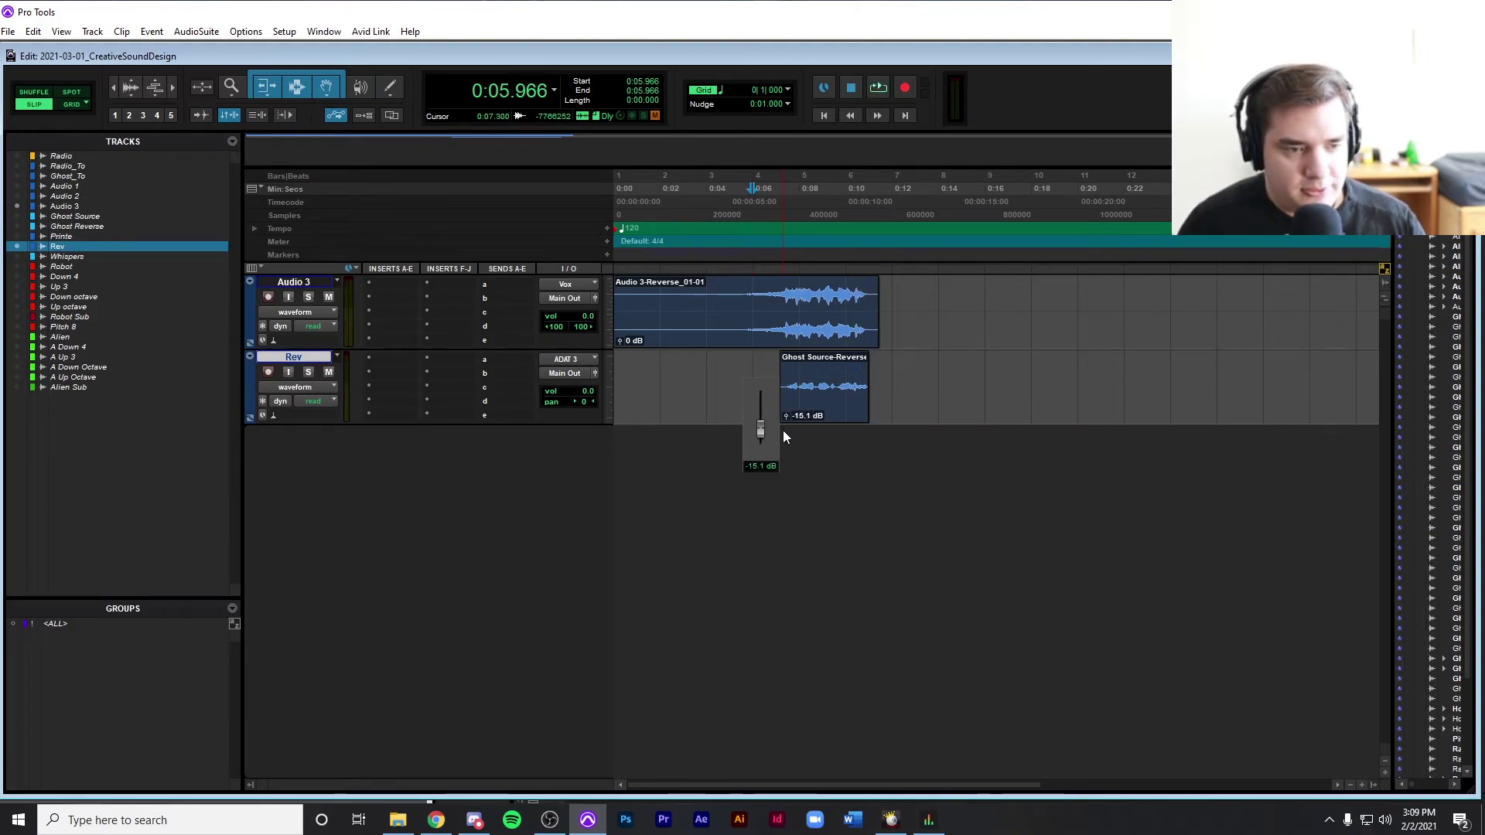
key("space")
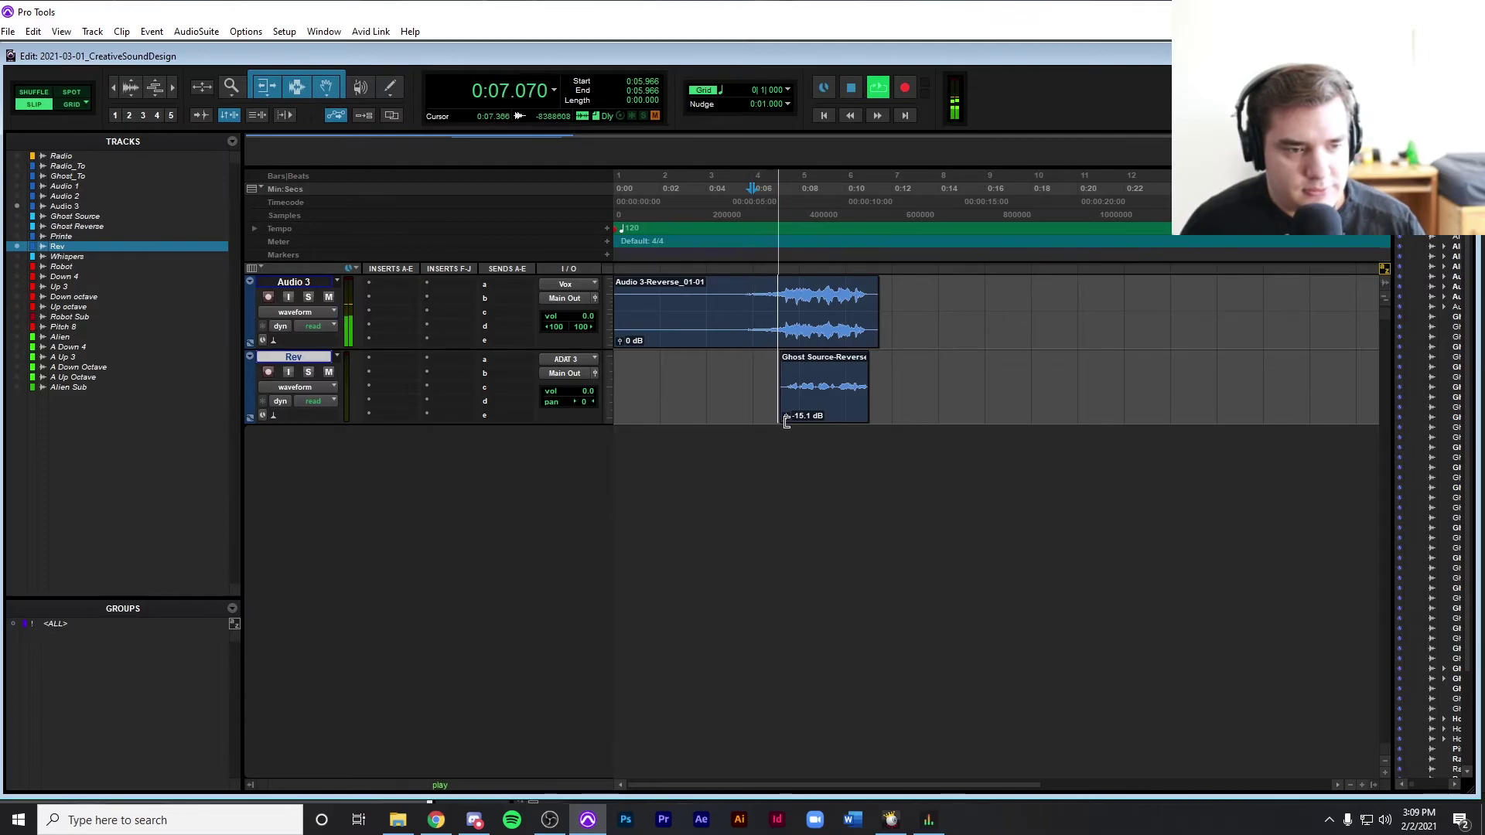
left_click_drag(784, 418, 783, 411)
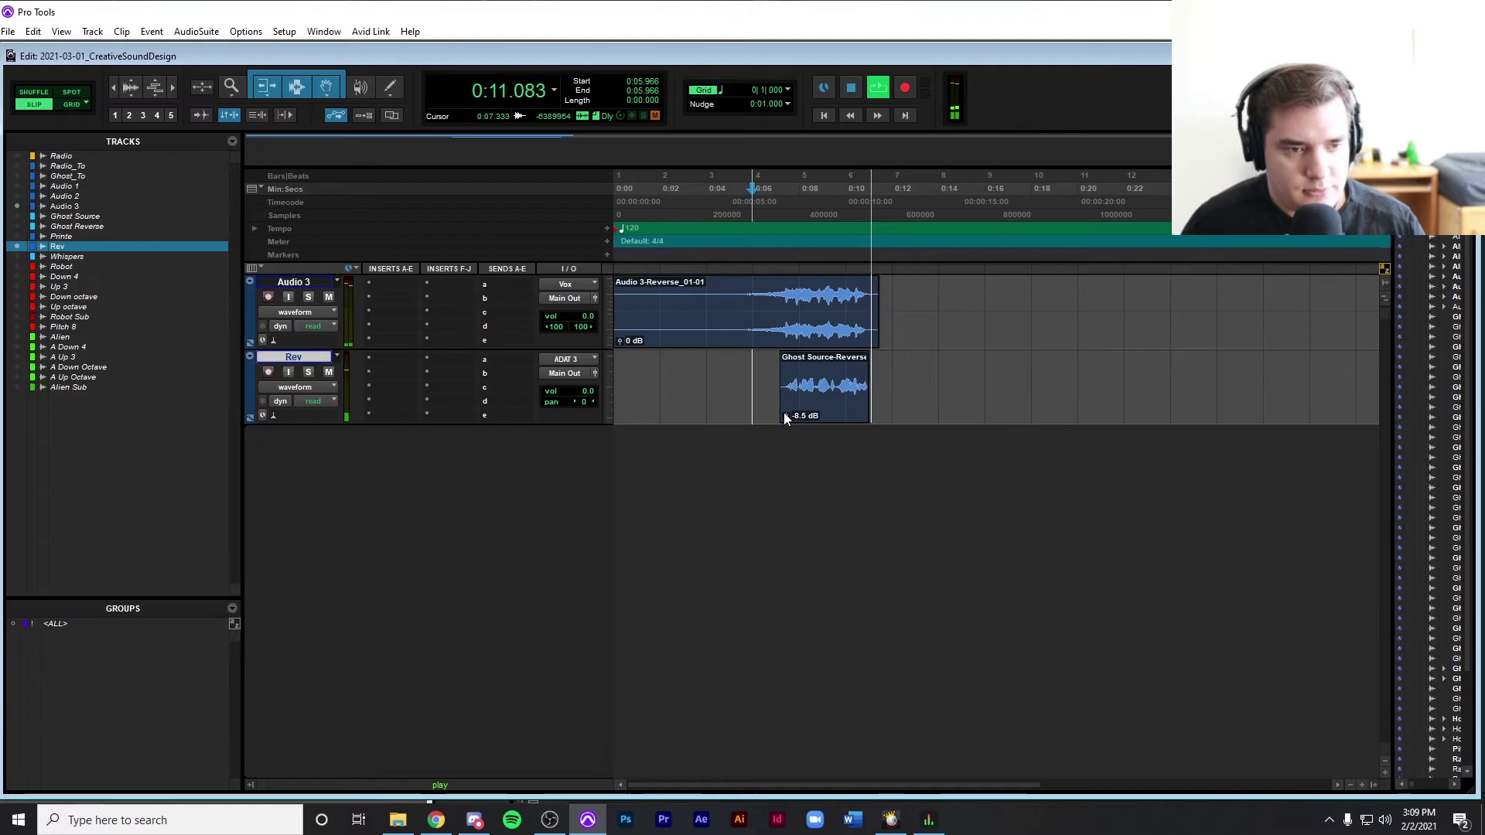
left_click(760, 374)
key("space")
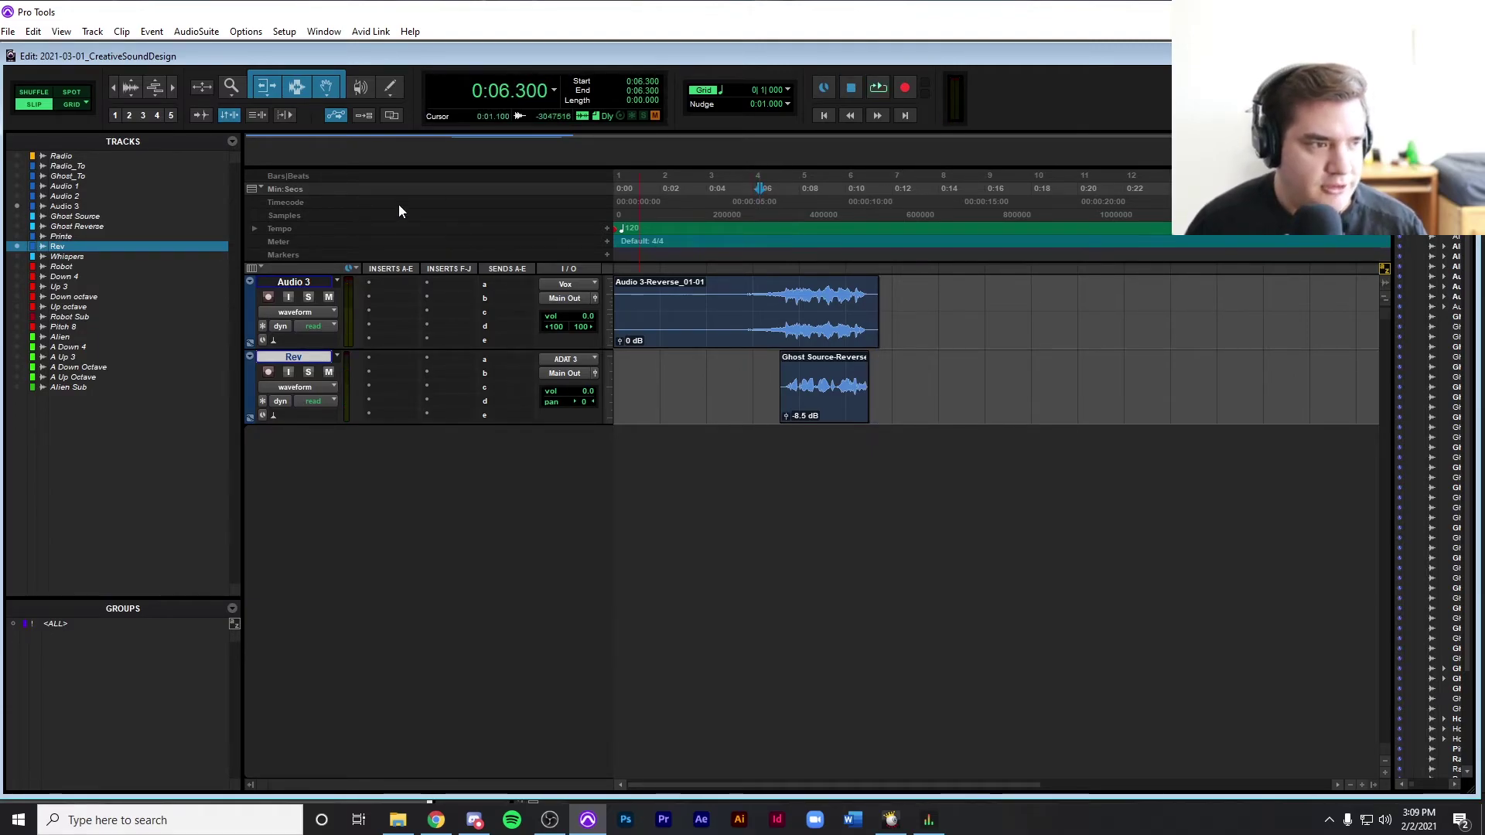
Show and activate the Whispers track, then slide its clip right to about 0:07.6.
left_click(68, 257)
right_click(68, 257)
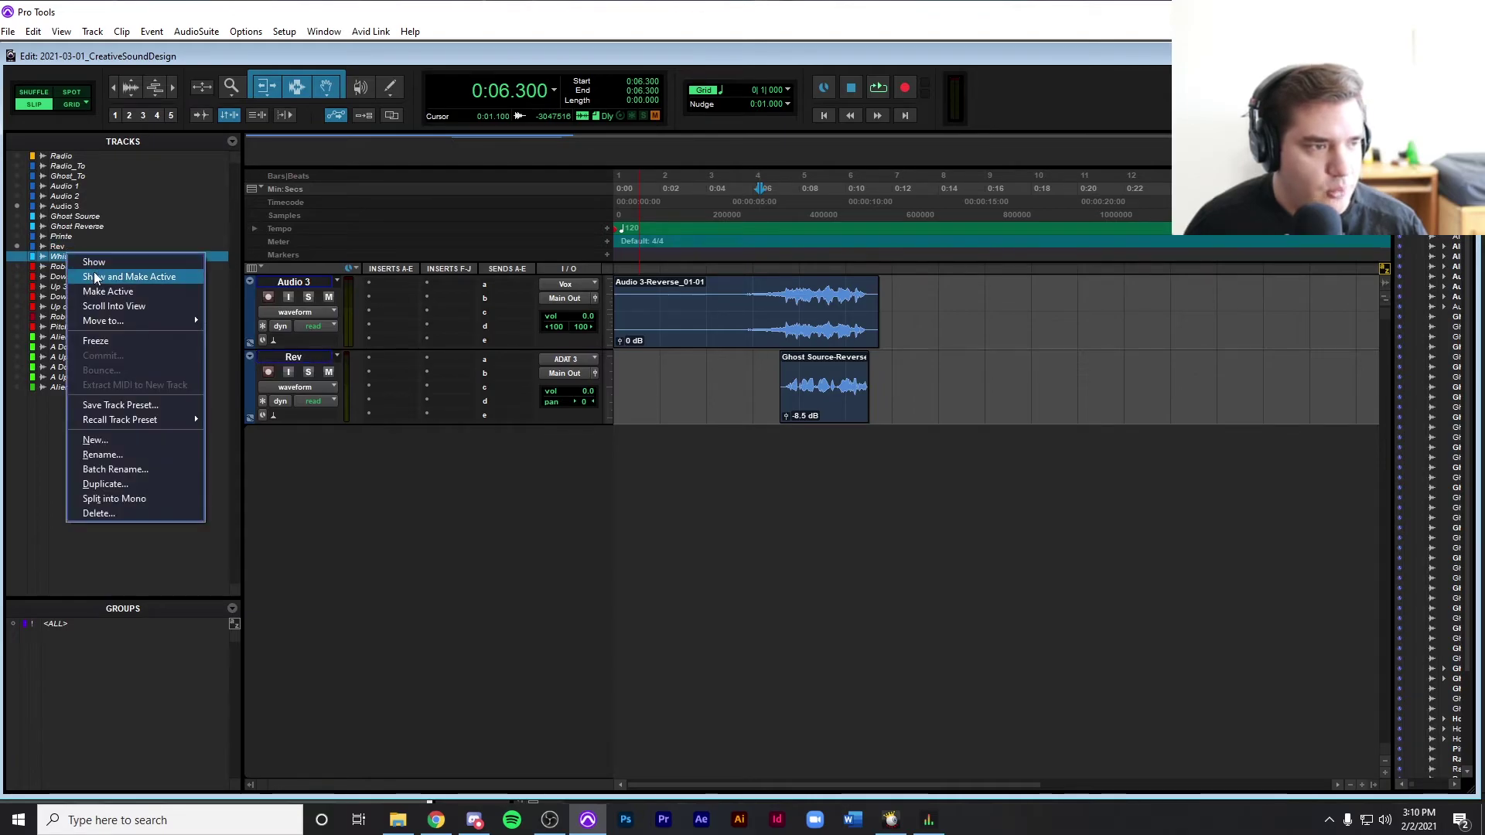
left_click(94, 276)
left_click_drag(633, 479, 815, 479)
Audition all the layered tracks together from 0:05.500.
left_click(773, 441)
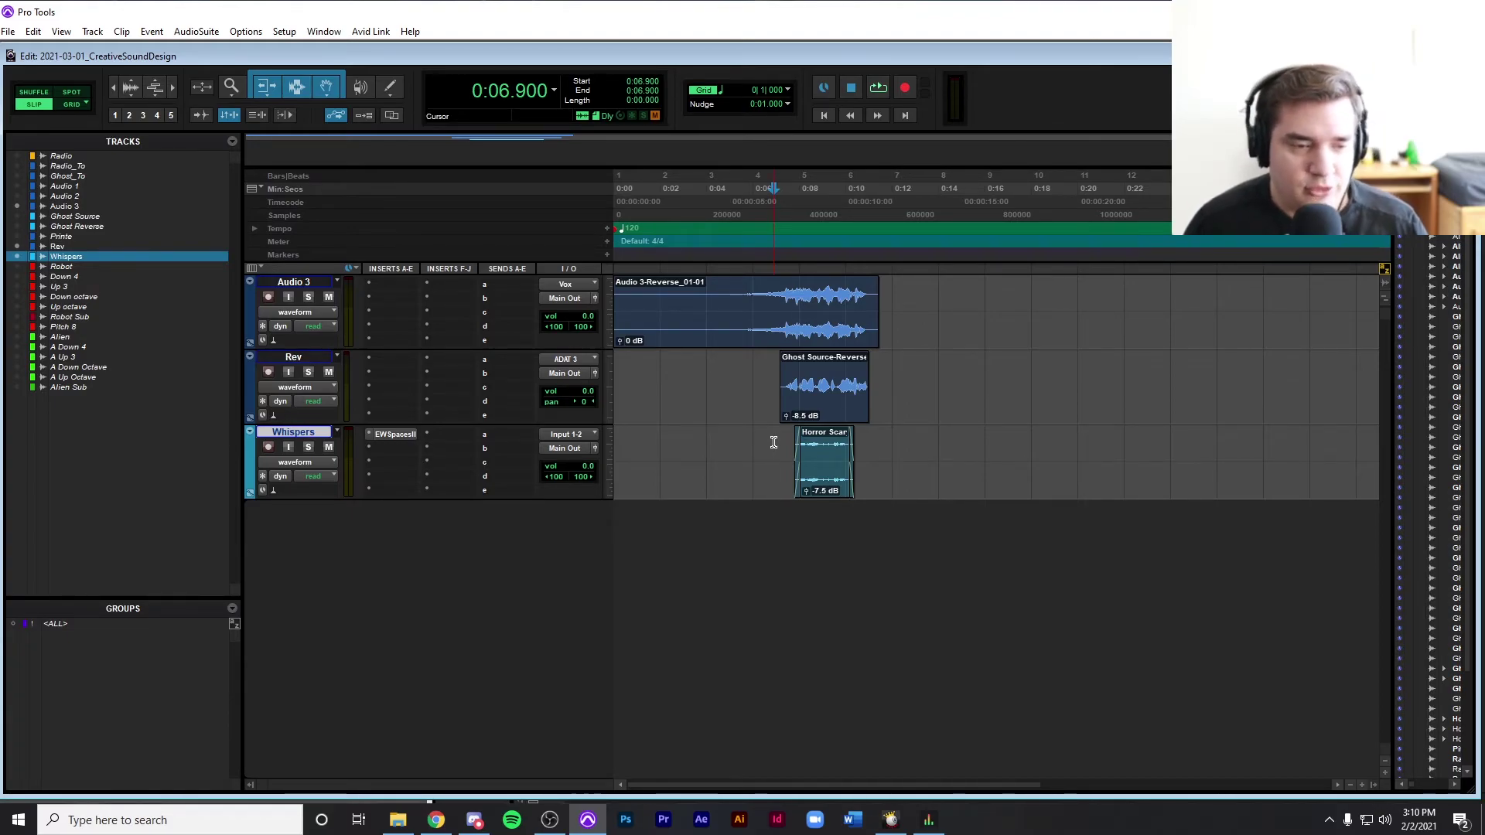
left_click(767, 447)
left_click(741, 453)
key("space")
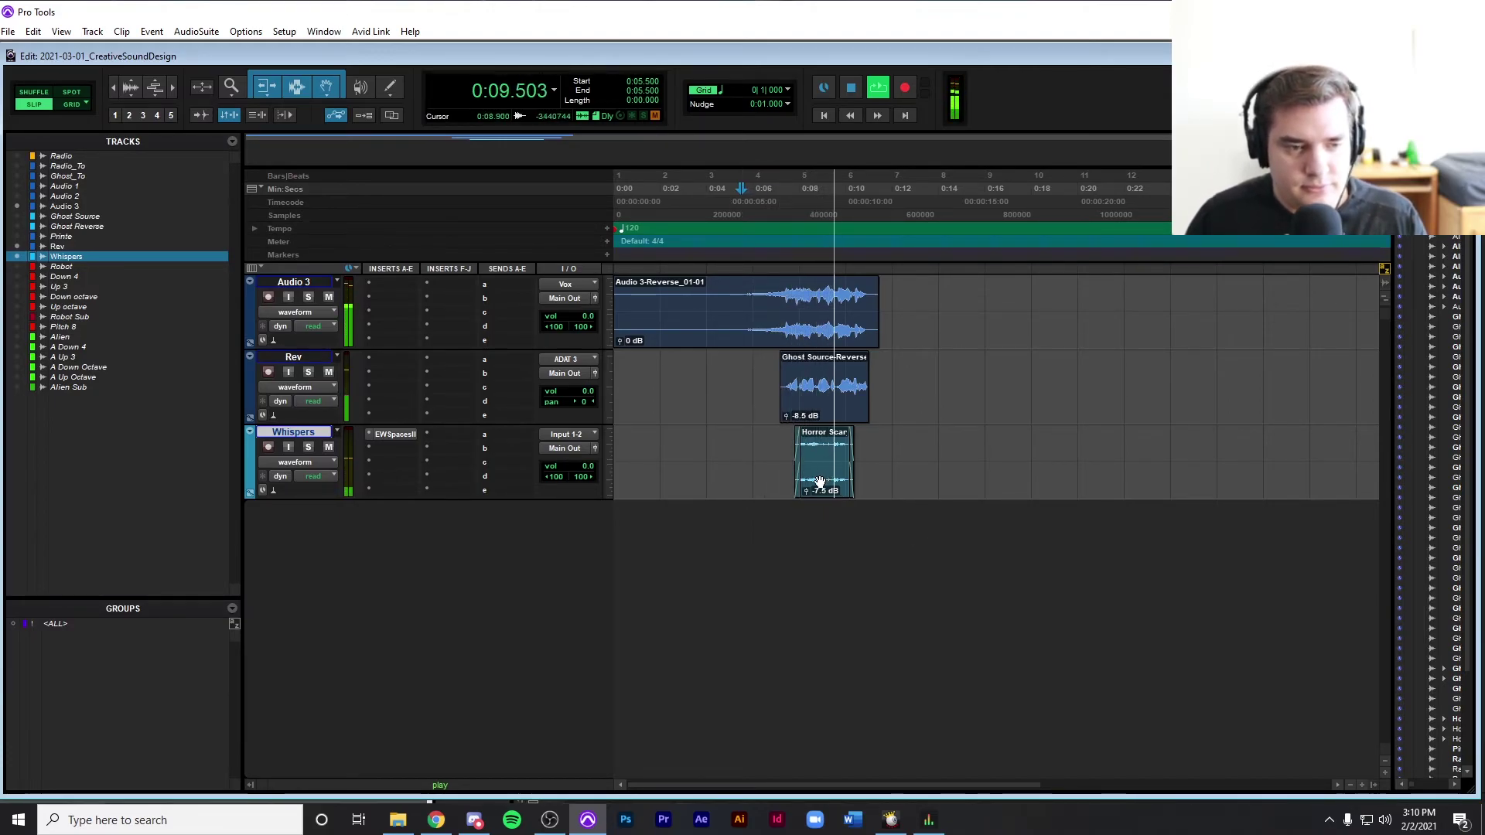
key("space")
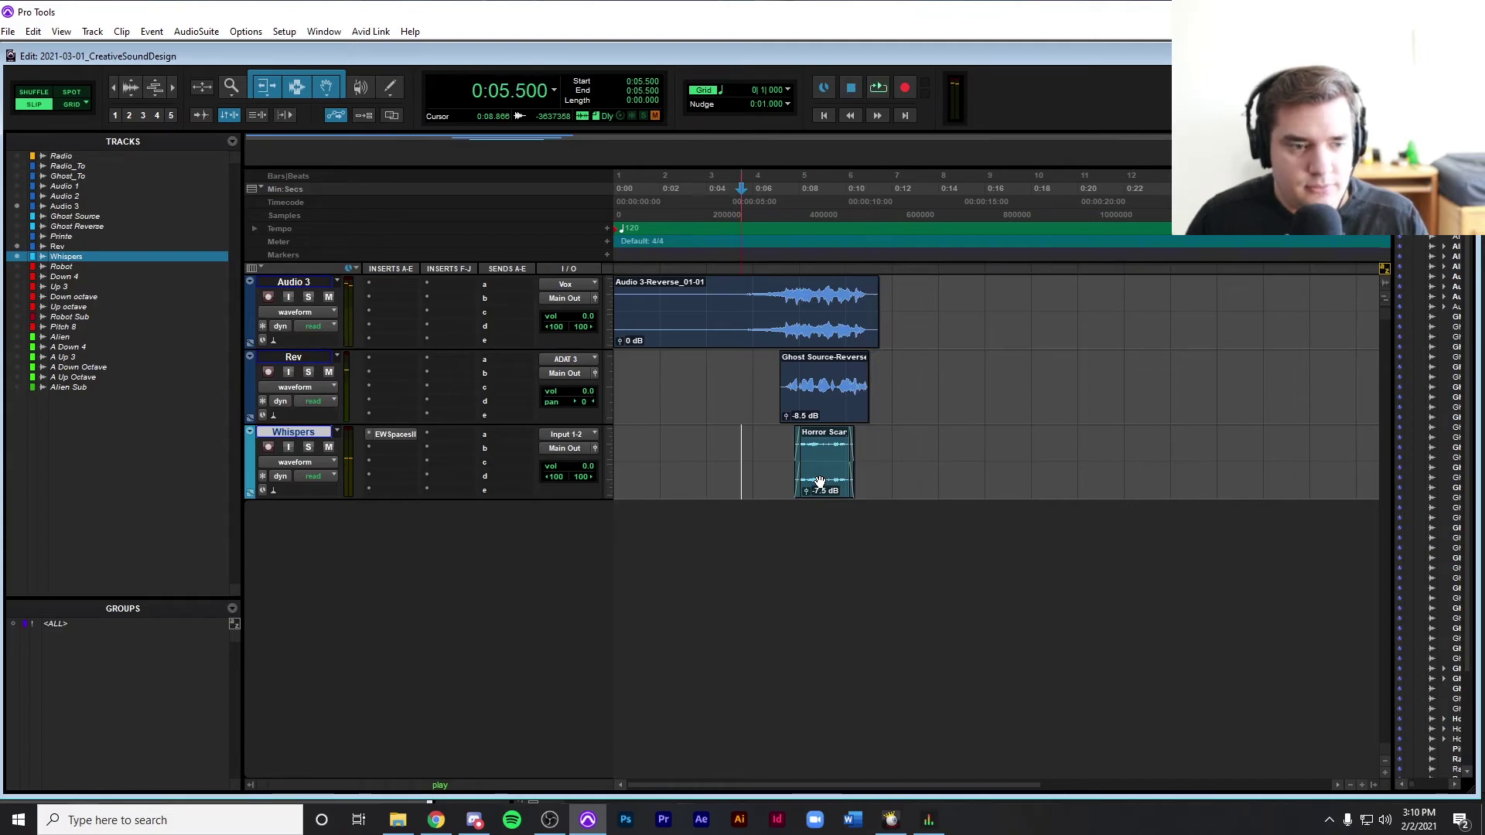
Raise the whispers clip gain to -3.8 dB, play back, and return to session start.
left_click_drag(805, 490, 807, 489)
key("space")
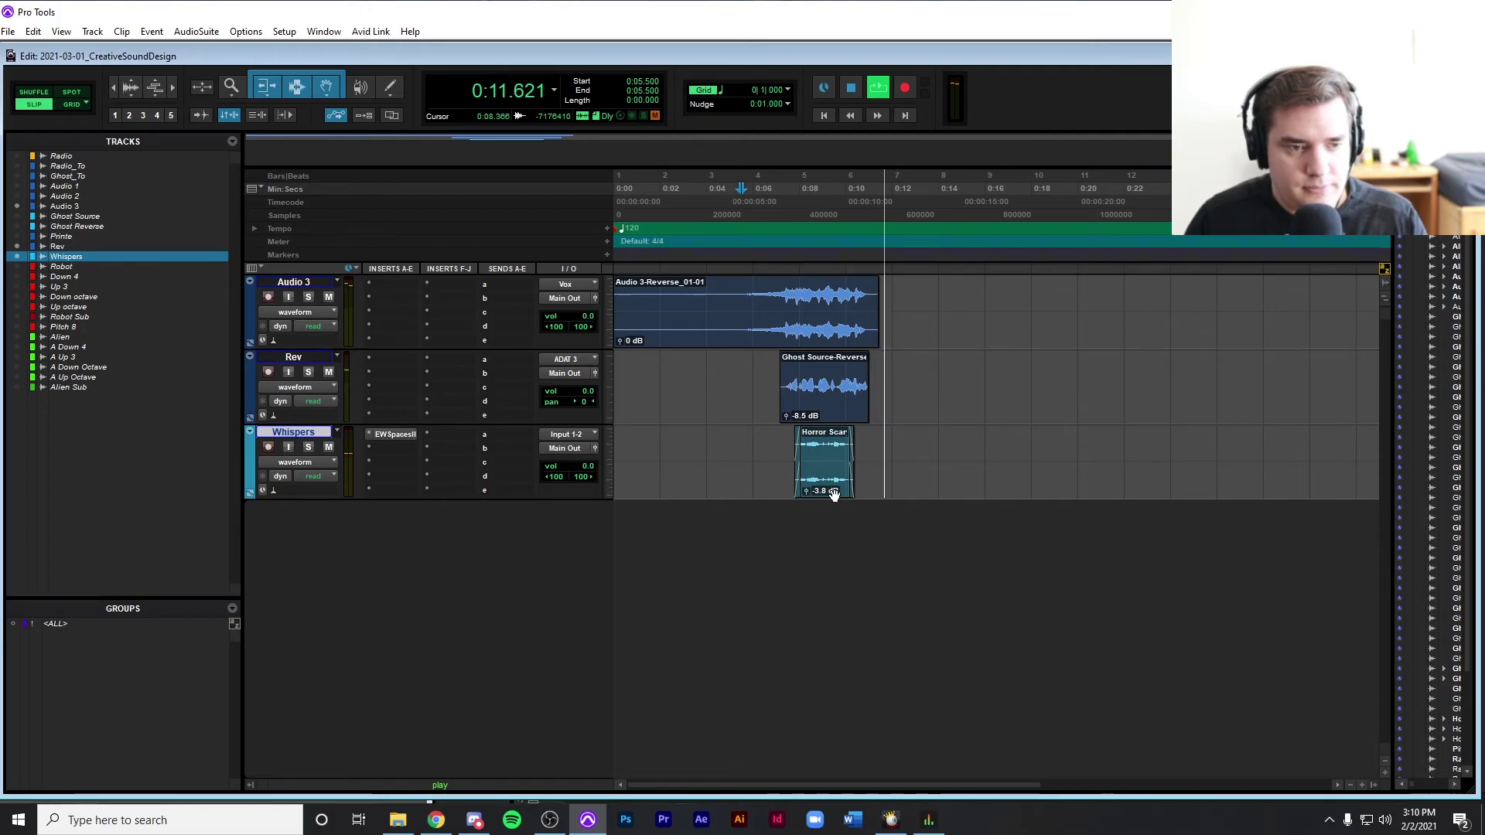
key("space")
key("Return")
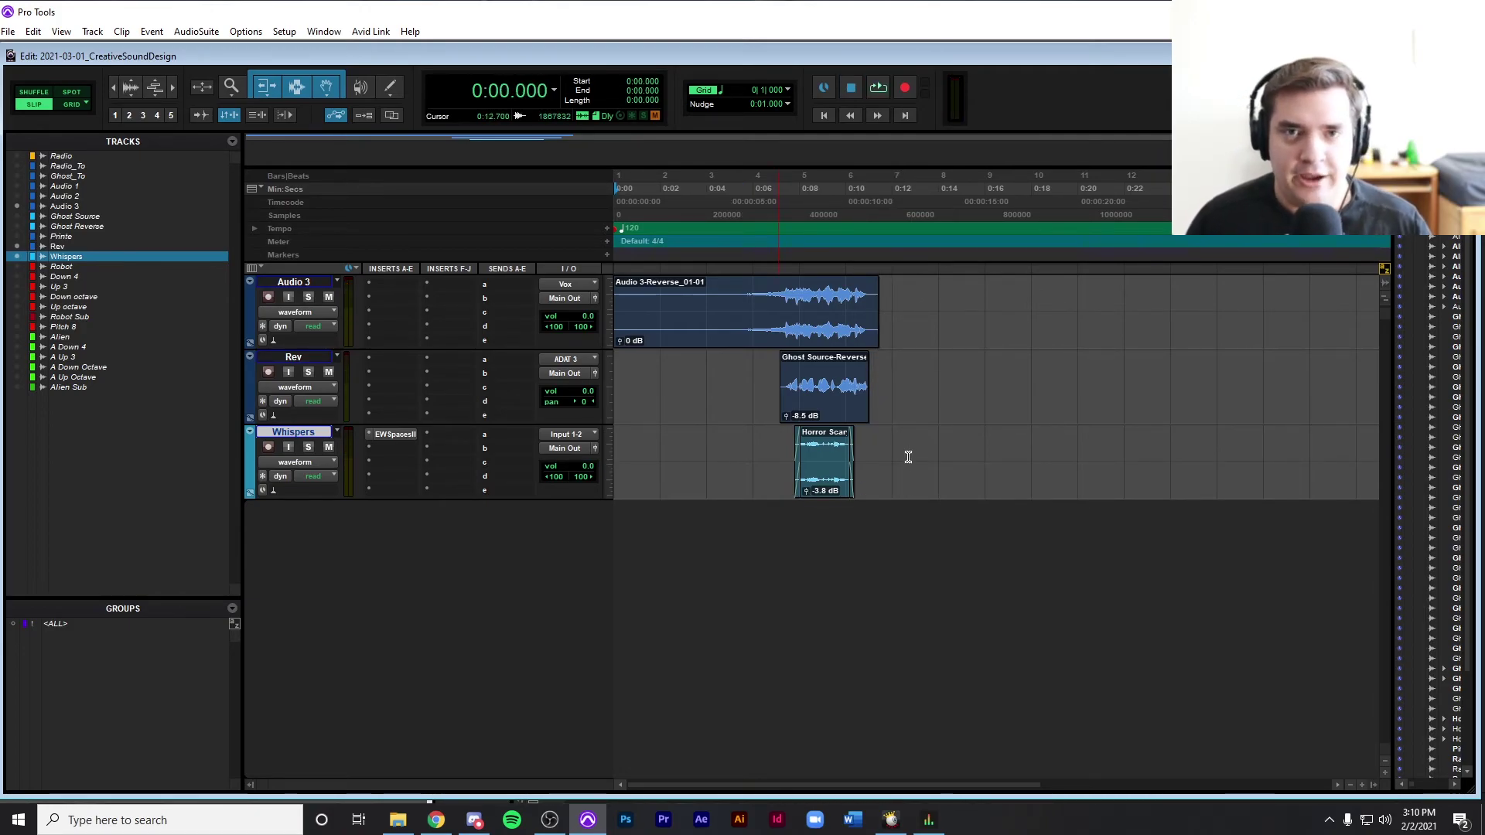
left_click(761, 442)
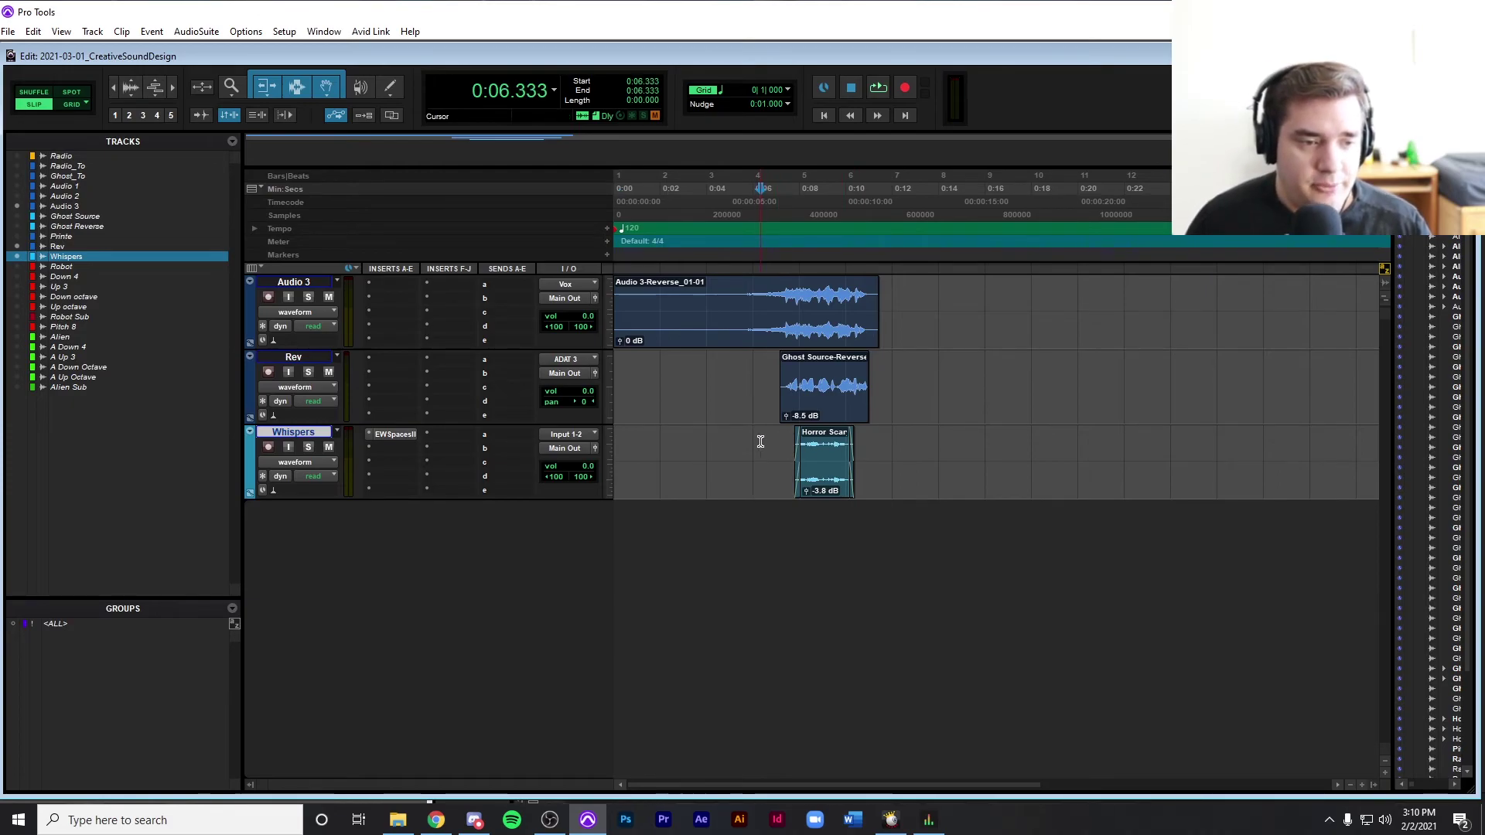
left_click(702, 441)
key("Return")
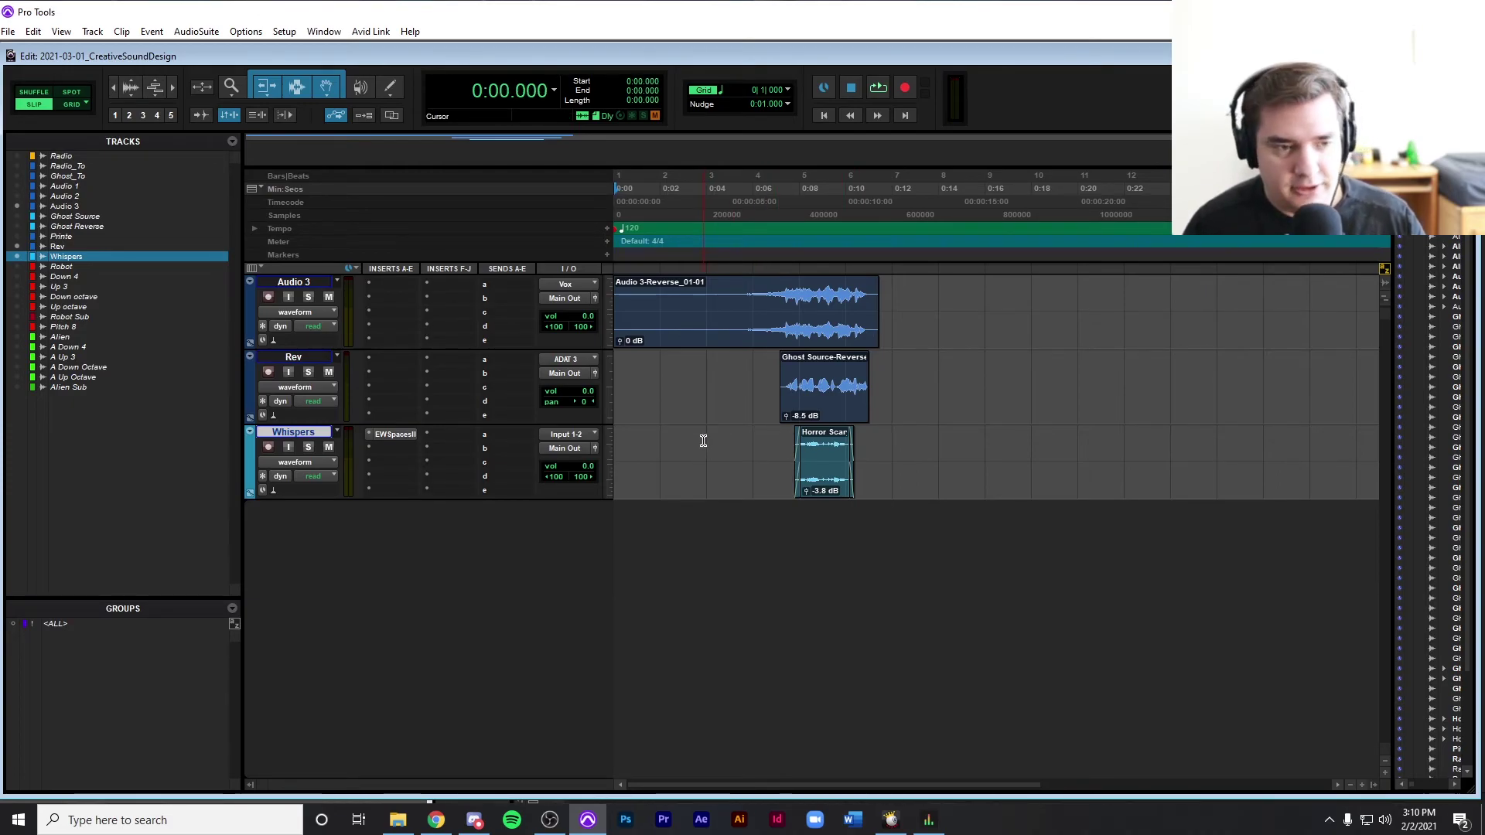